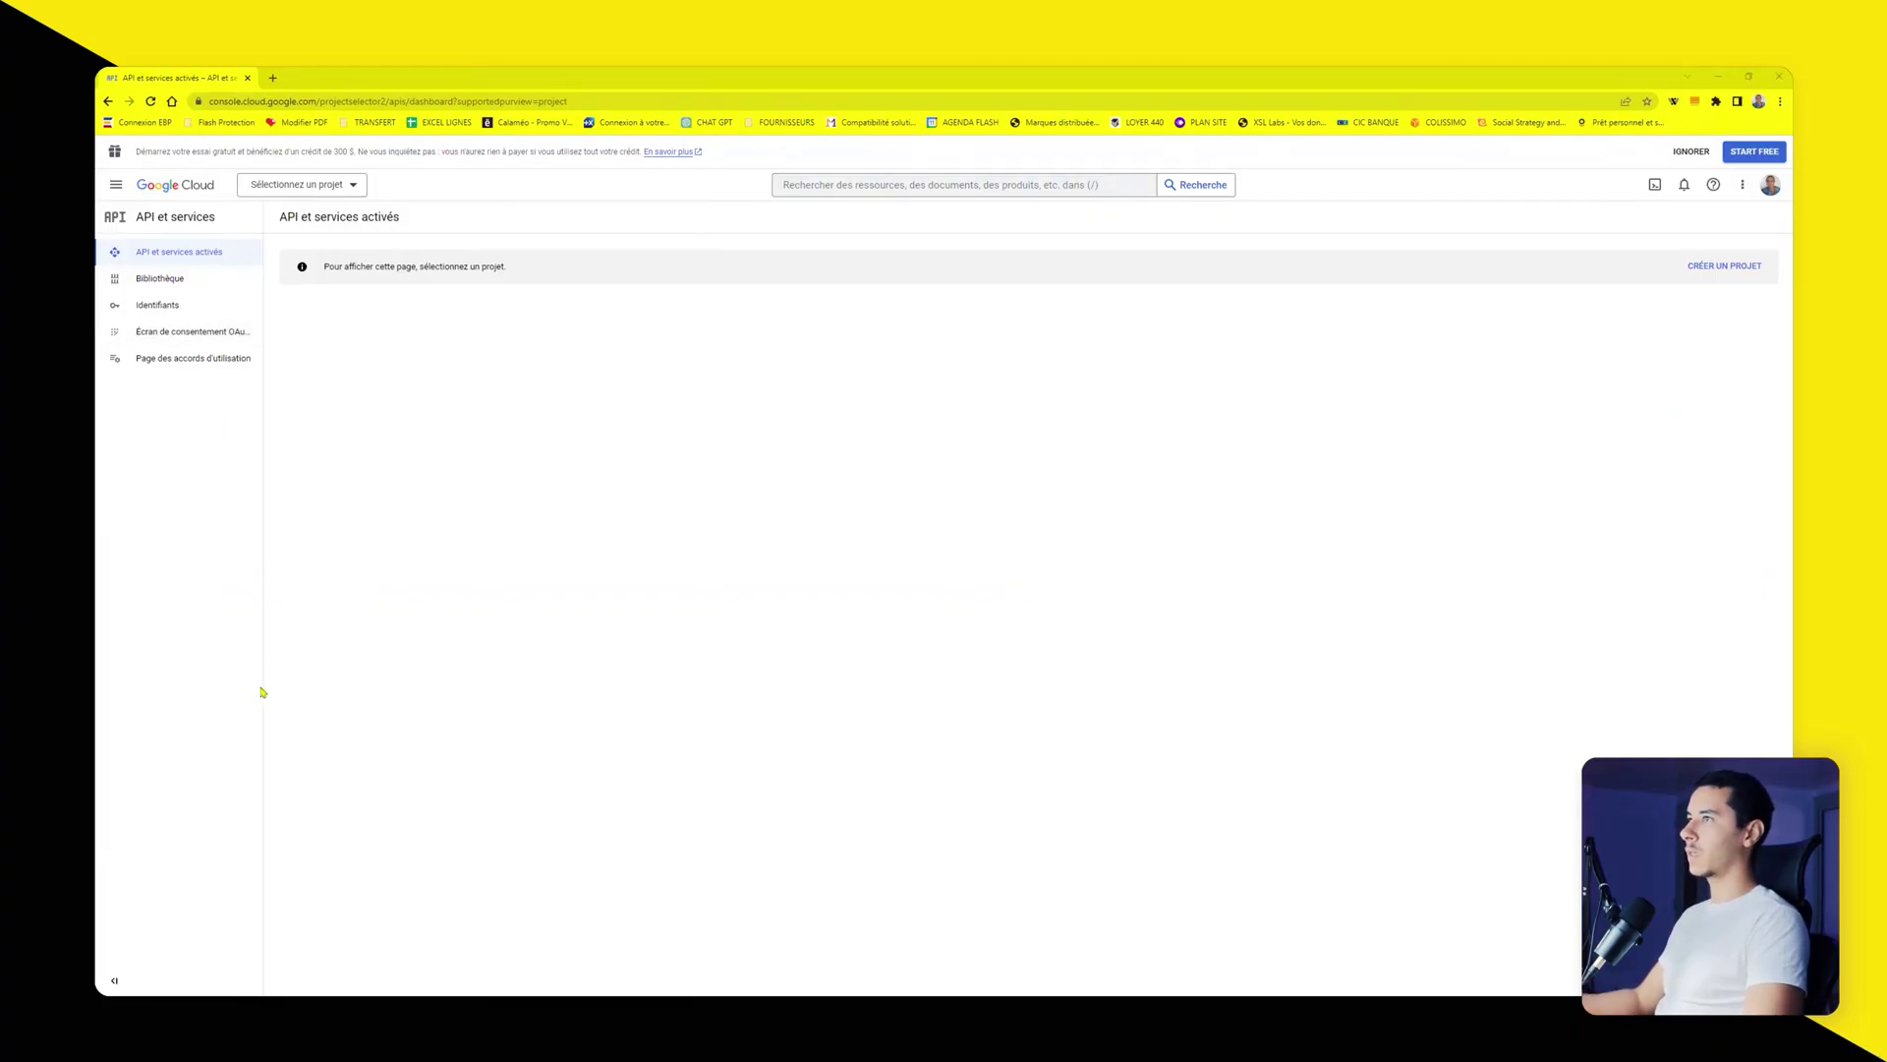
Step: Create a new project named "Integromat Google Integration" with no organisation
{"action": "left_click", "coordinate": [1721, 270]}
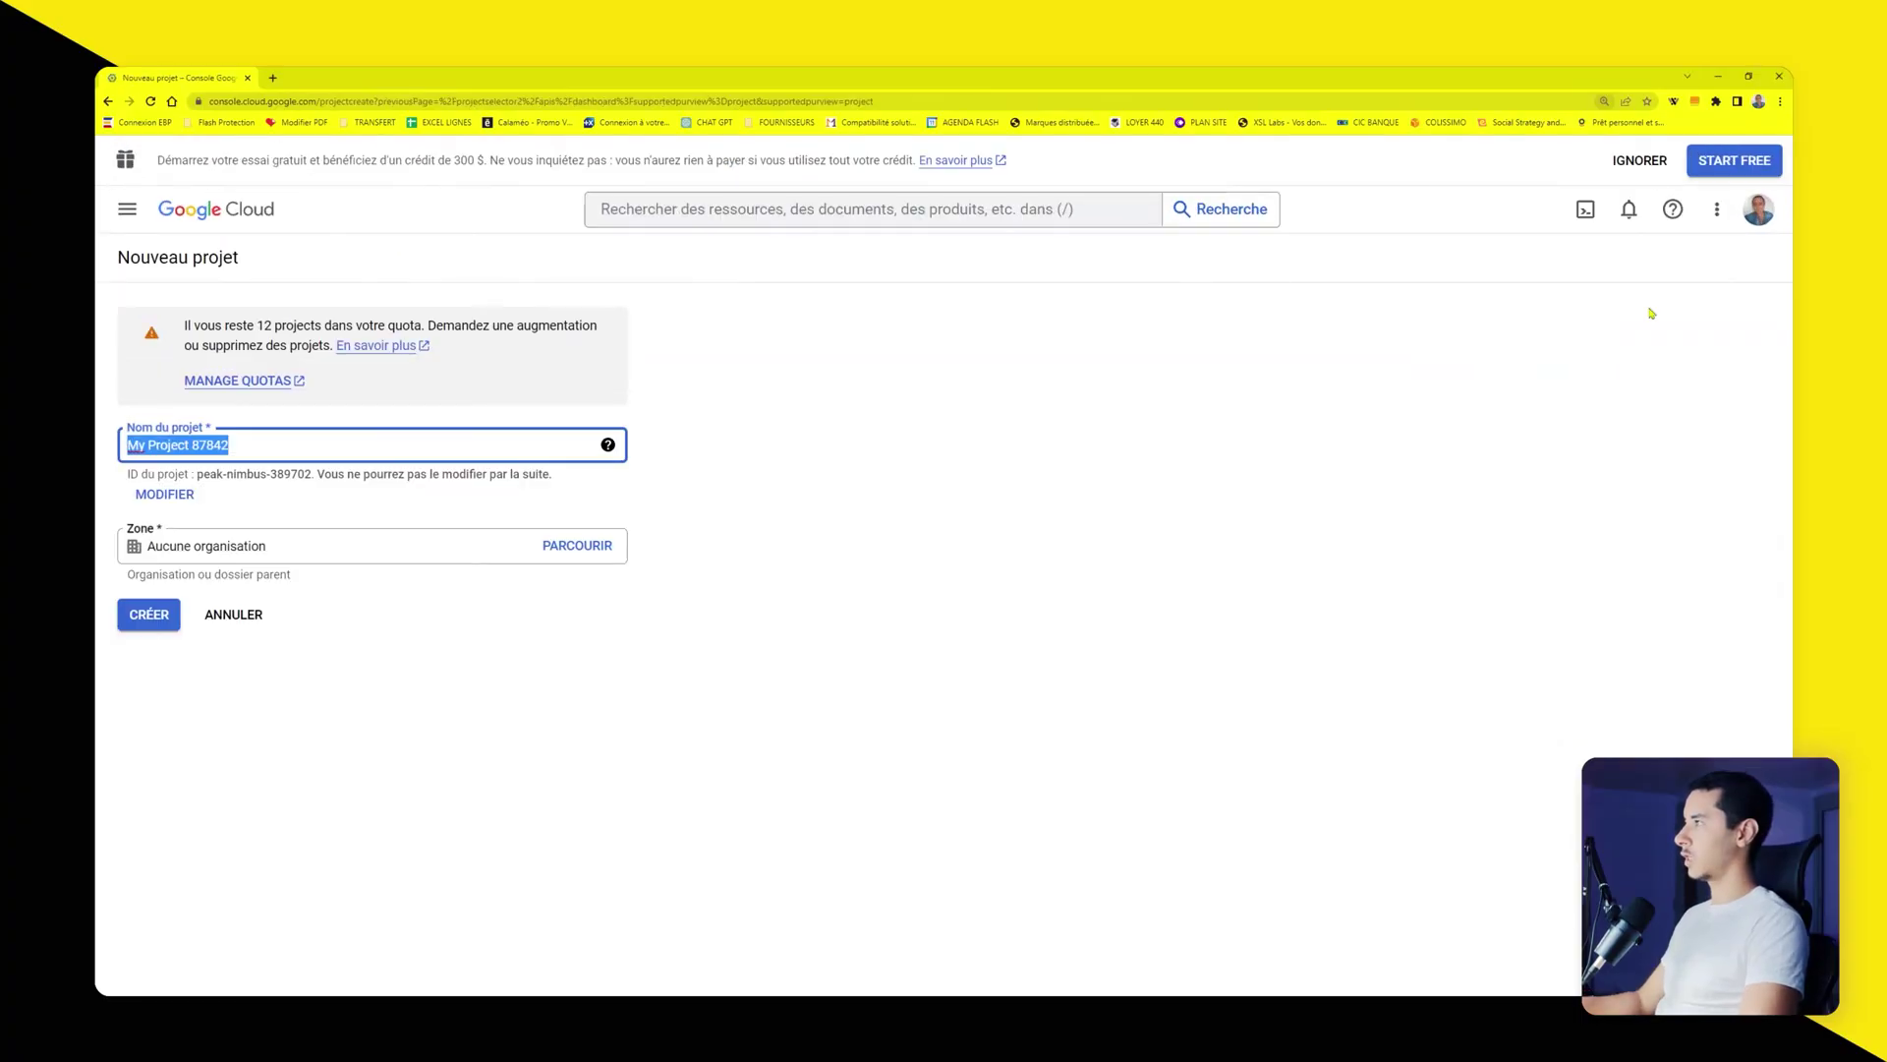
{"action": "key", "text": "ctrl+plus"}
{"action": "key", "text": "ctrl+plus"}
{"action": "key", "text": "ctrl+plus"}
{"action": "key", "text": "ctrl+plus"}
{"action": "type", "text": "Integromat Google Integration"}
{"action": "left_click", "coordinate": [157, 695]}
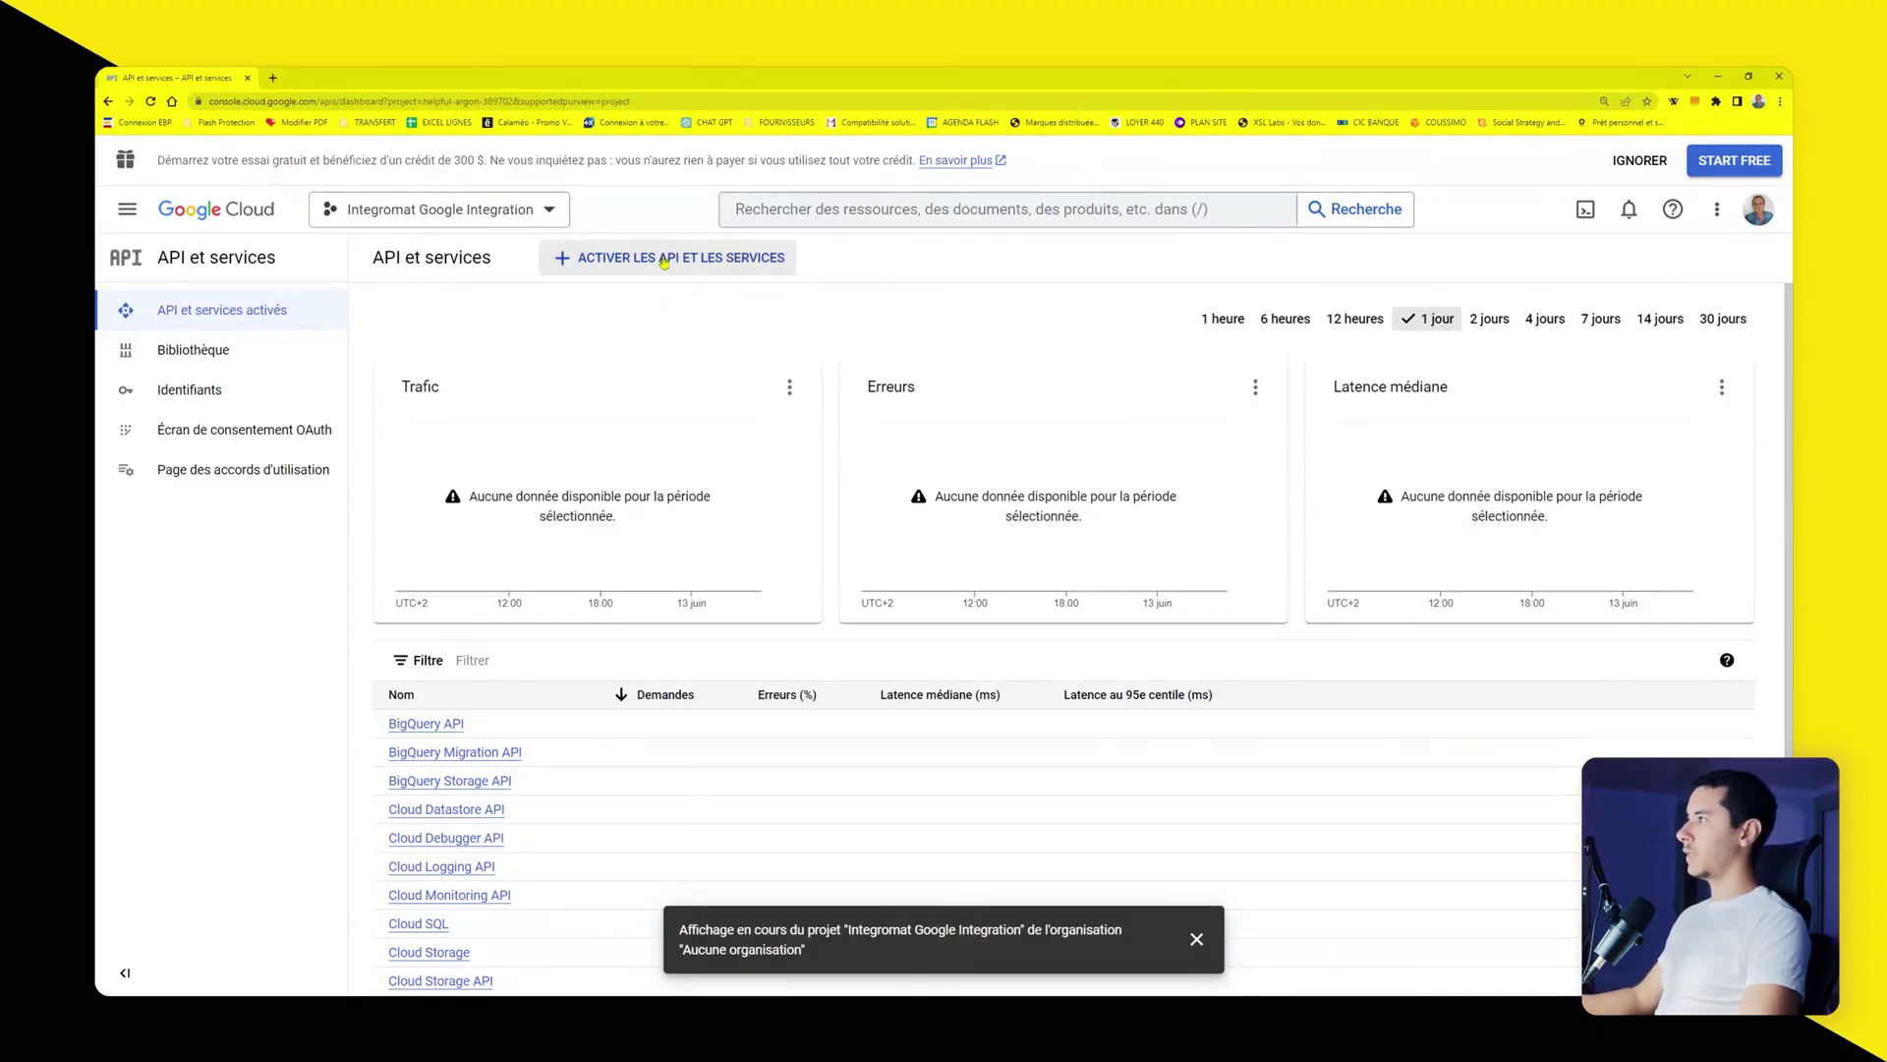
Step: Find the Gmail API in the API library and enable it for the project
{"action": "left_click", "coordinate": [664, 260]}
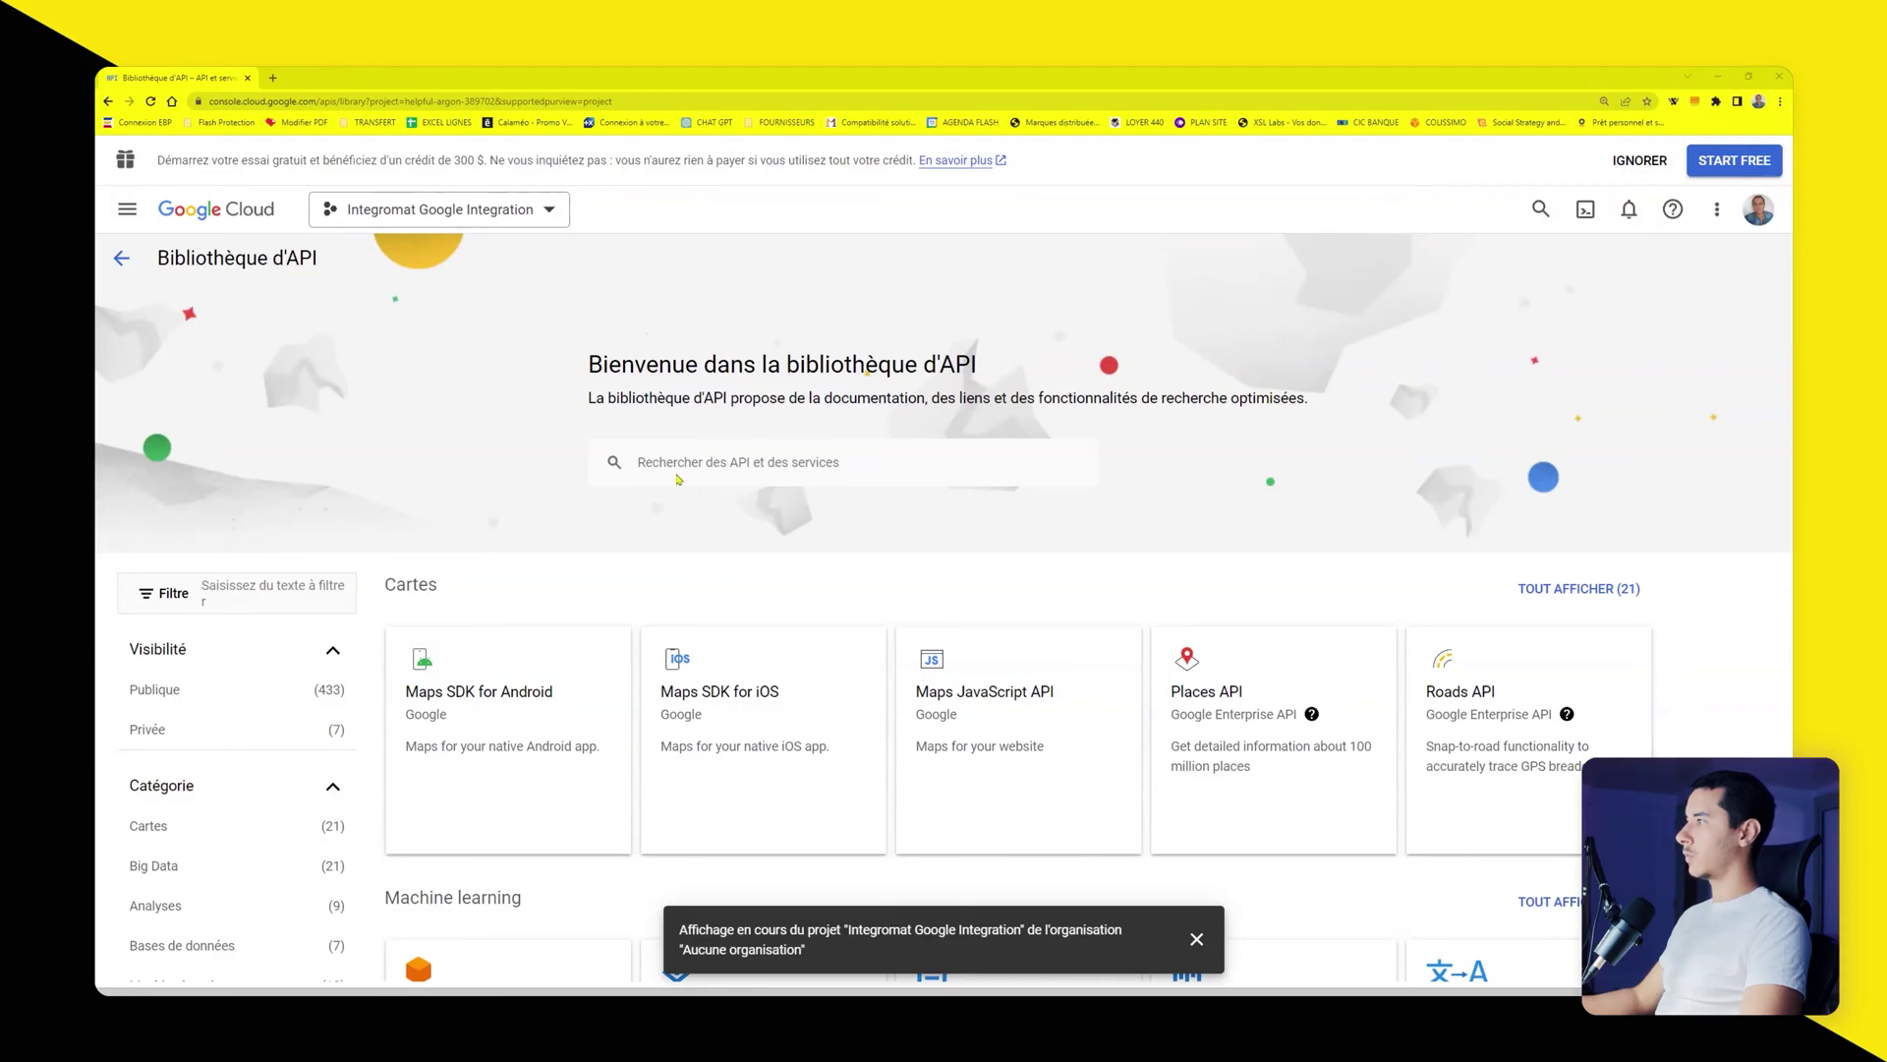
{"action": "left_click", "coordinate": [681, 462]}
{"action": "type", "text": "gmail api"}
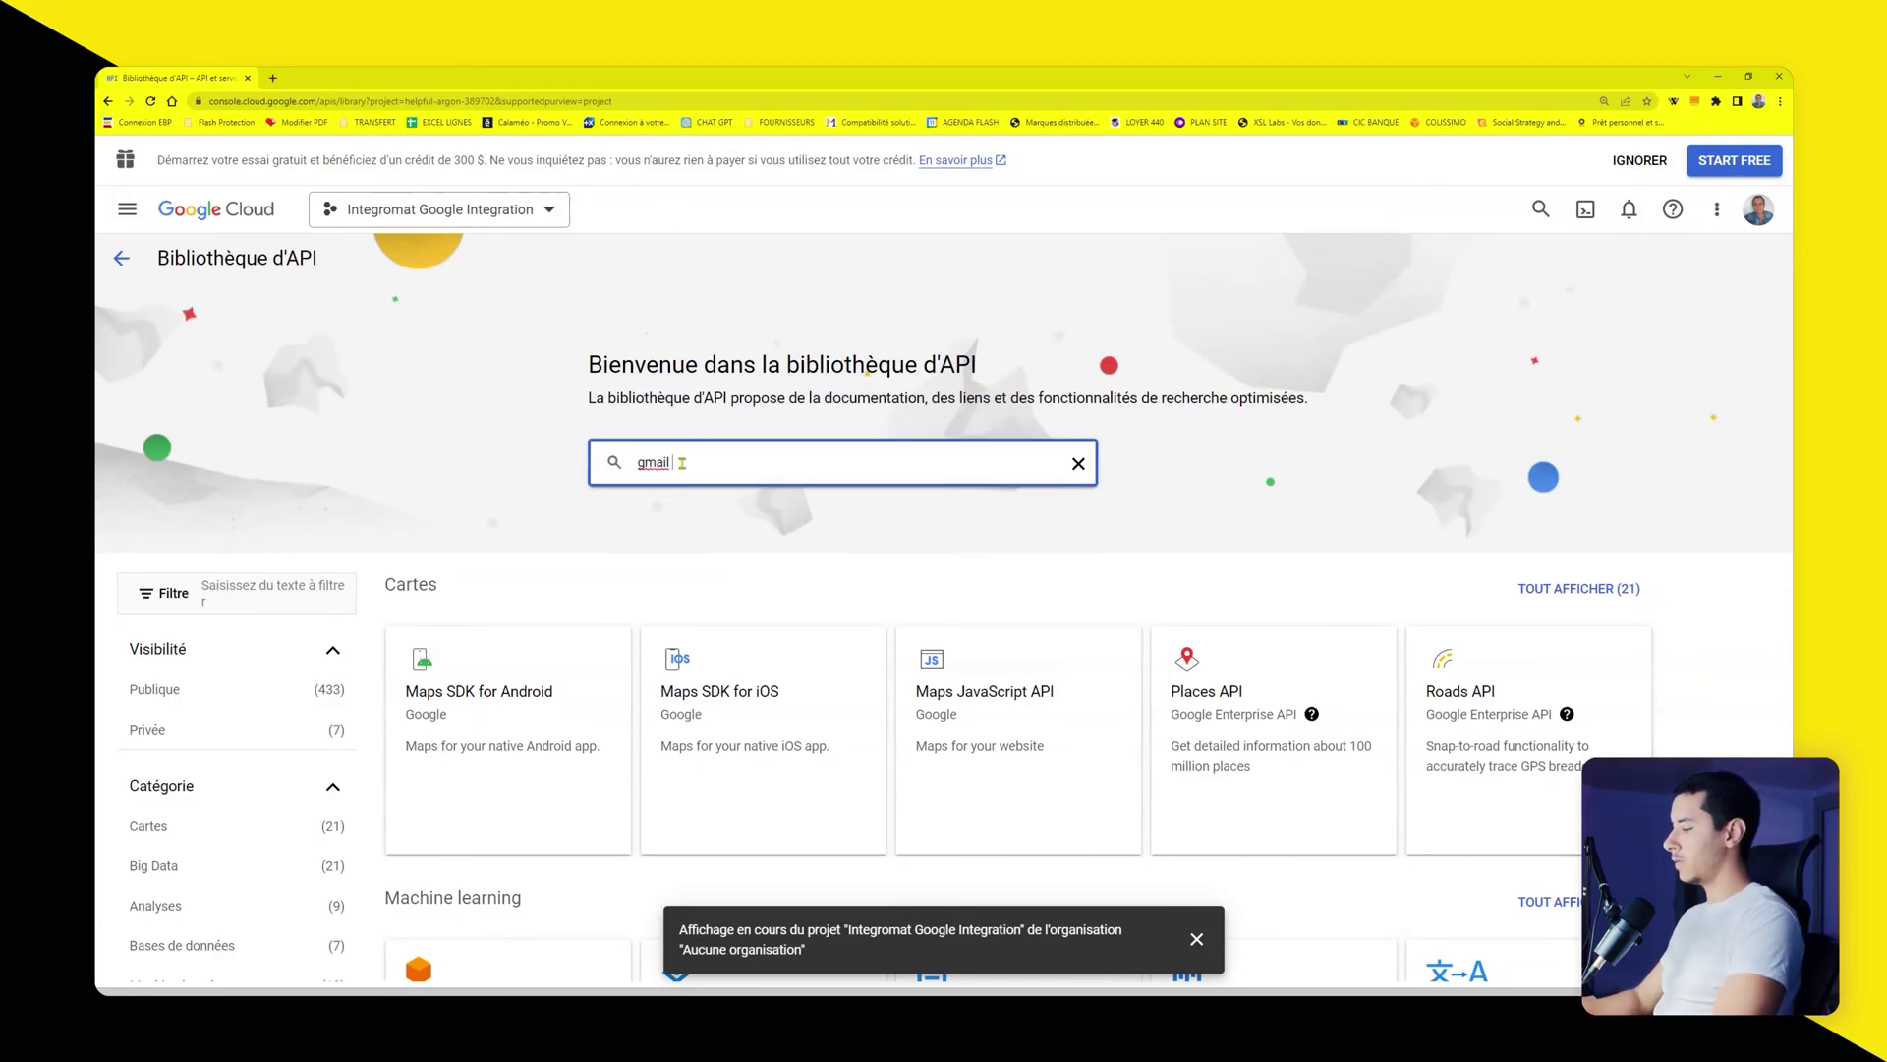
{"action": "left_click", "coordinate": [674, 495]}
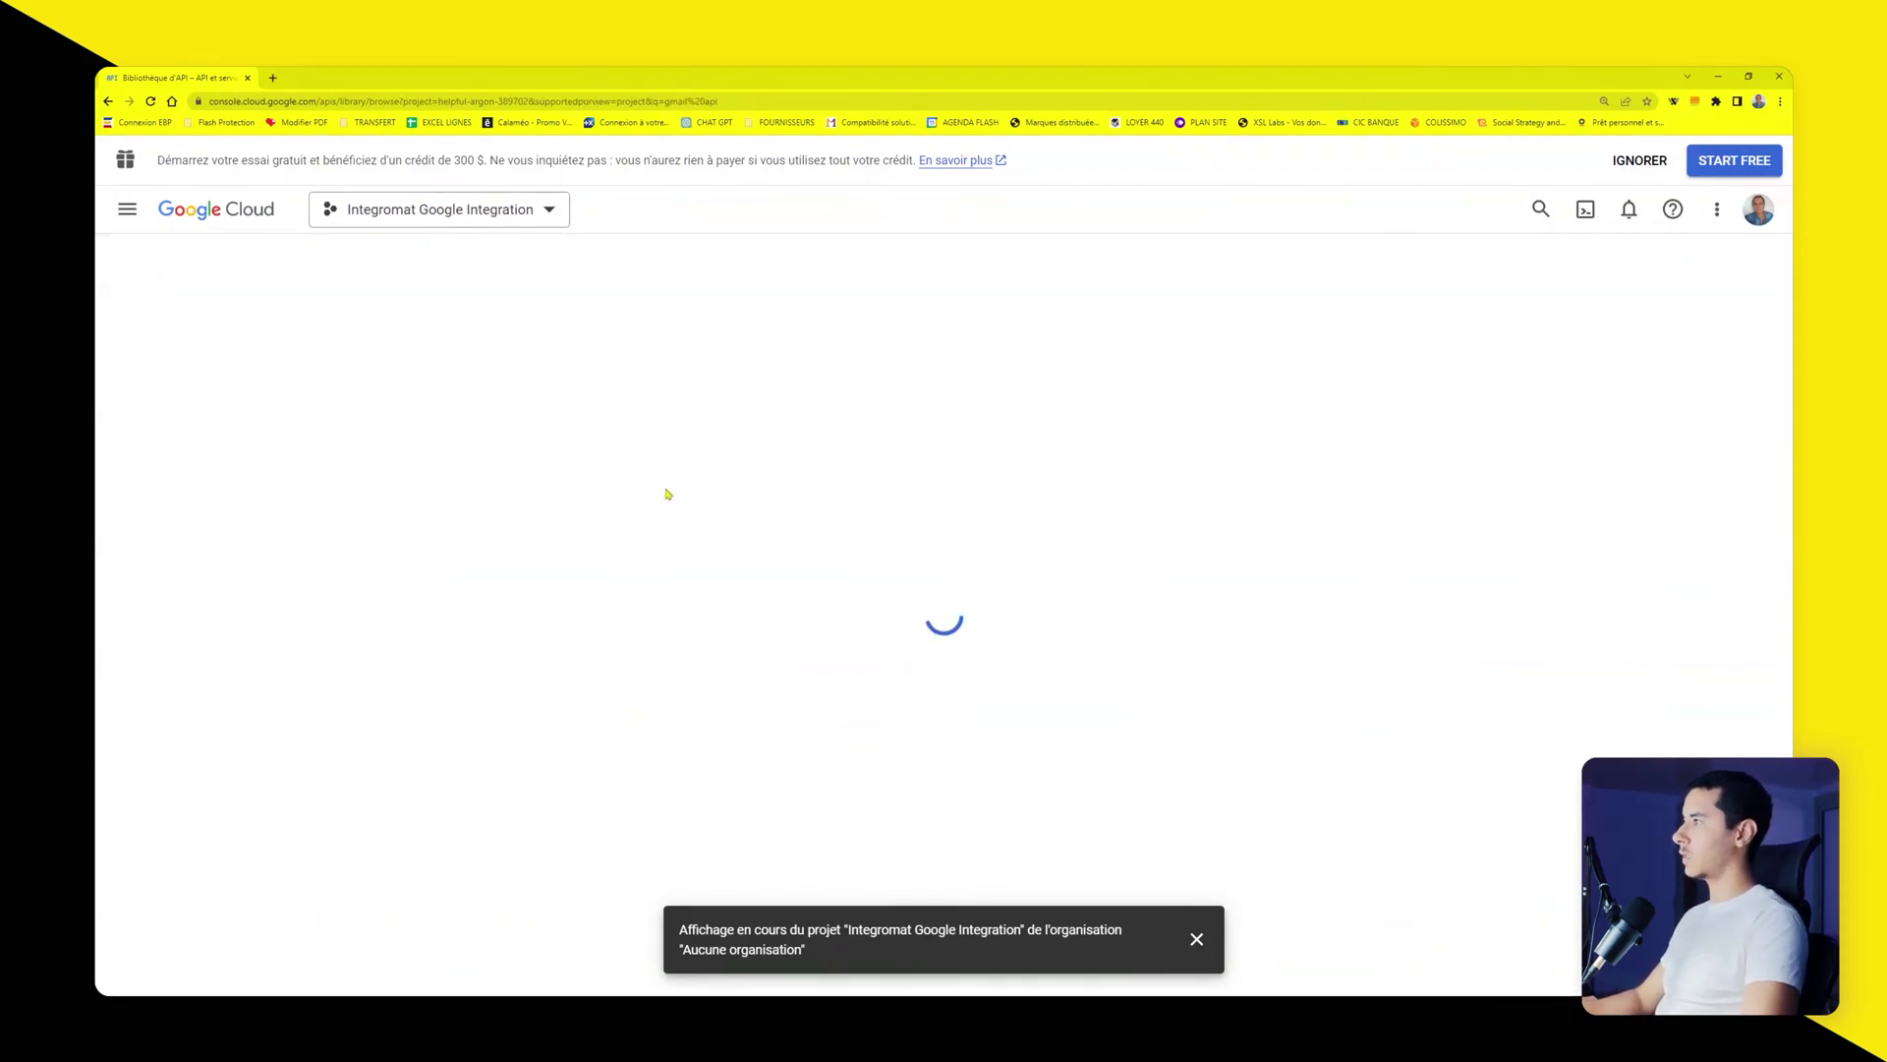
{"action": "left_click", "coordinate": [677, 450]}
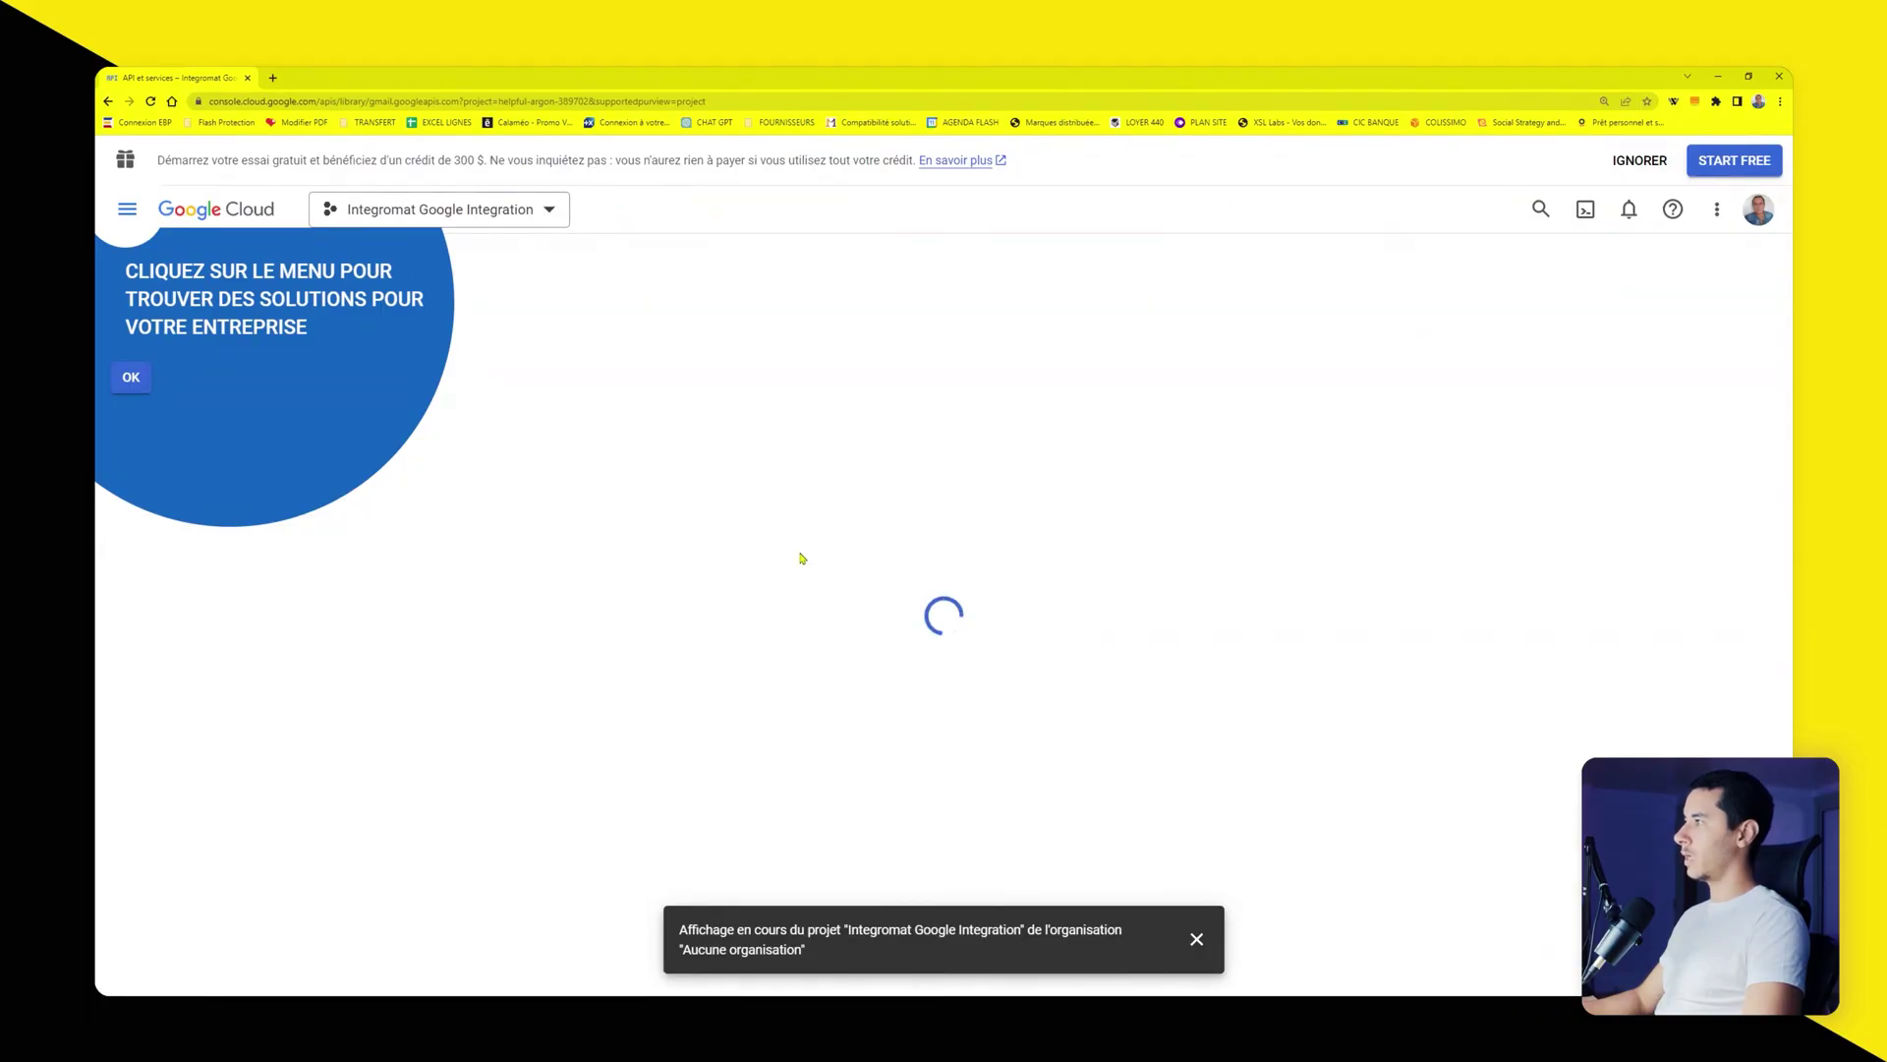
{"action": "left_click", "coordinate": [324, 462]}
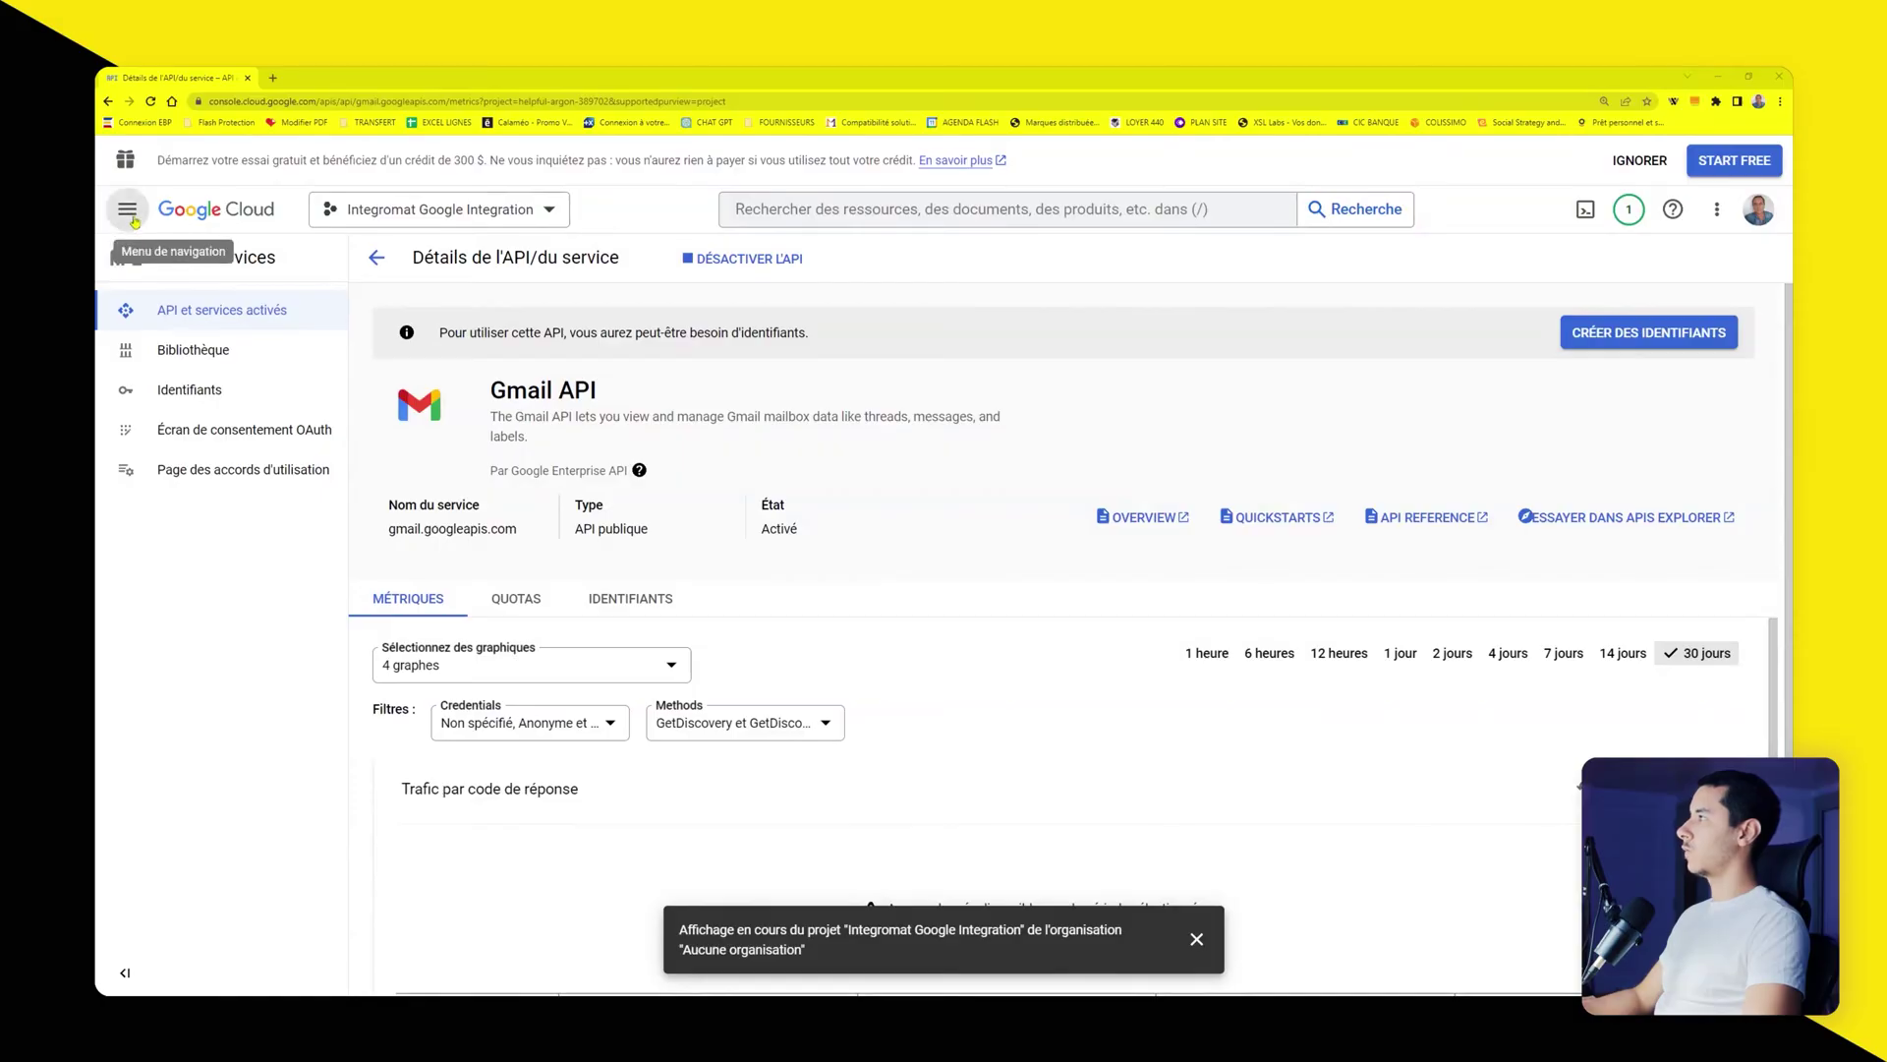
Step: Start creating the project's OAuth consent screen with the user type Externes
{"action": "left_click", "coordinate": [127, 210]}
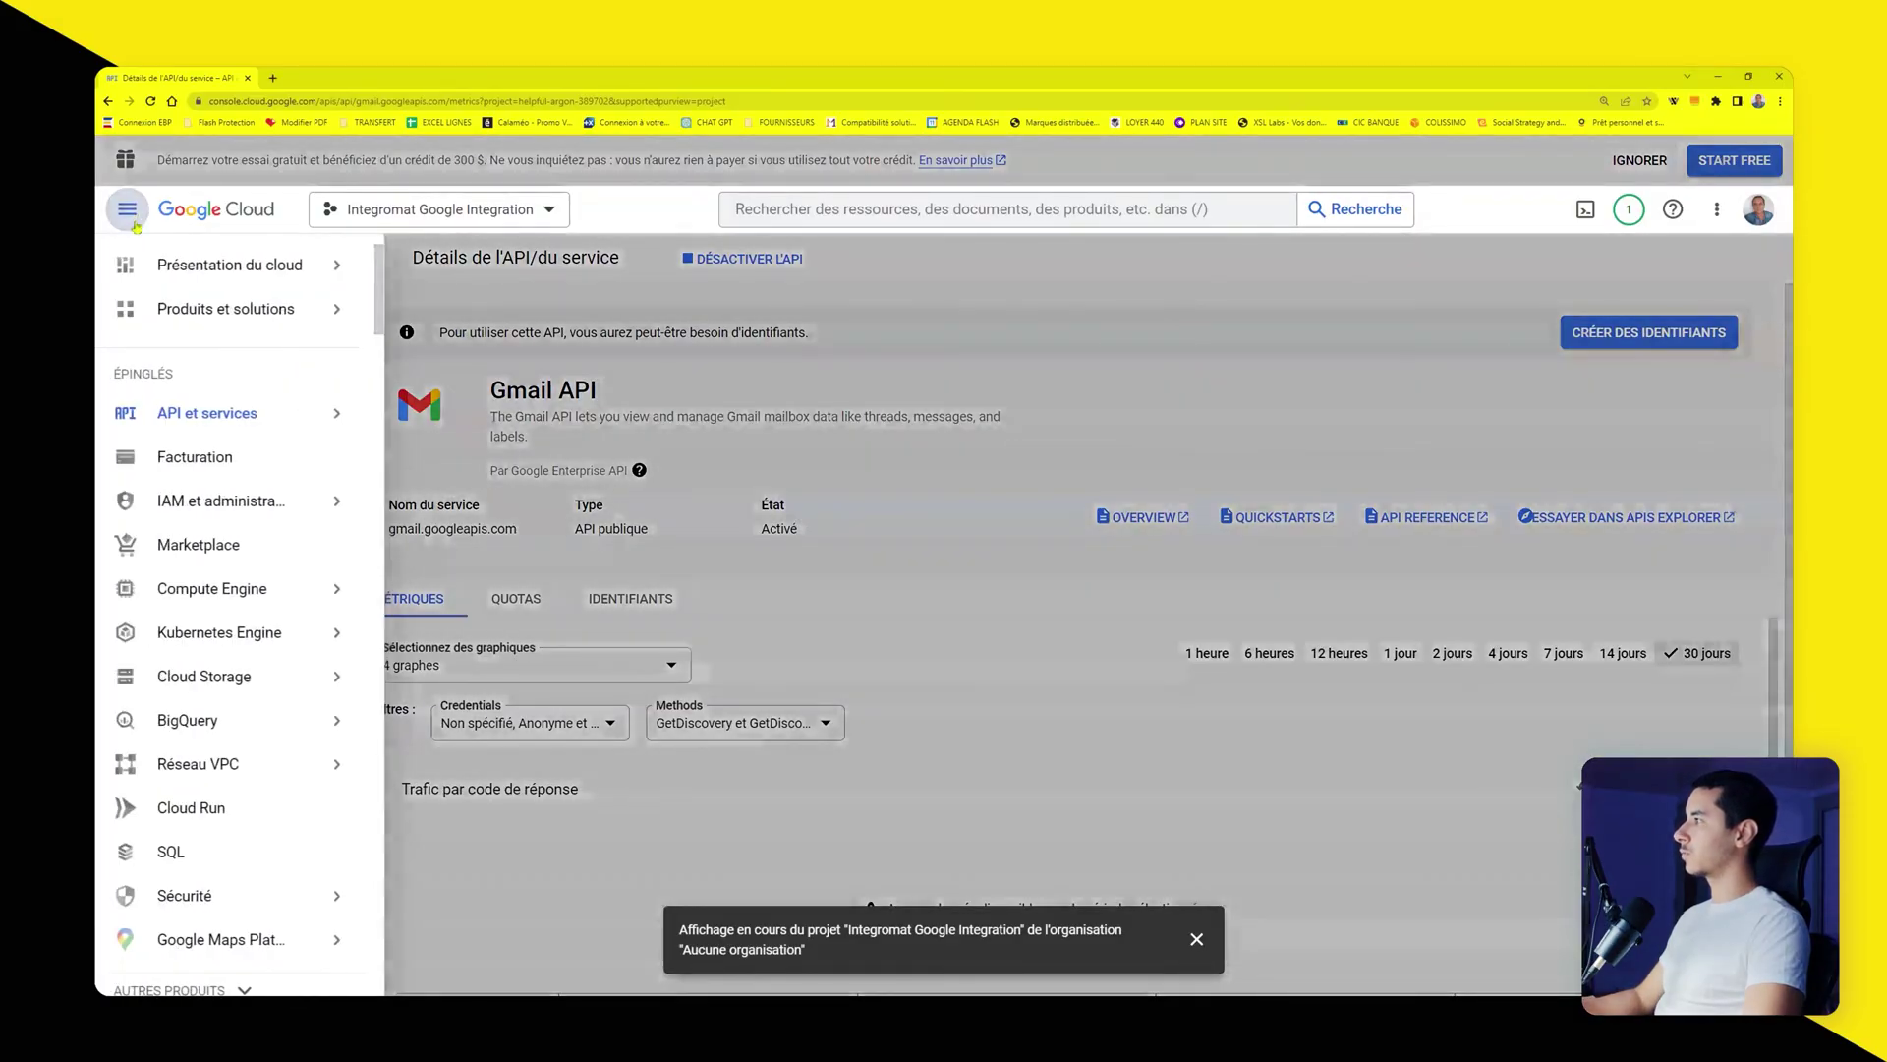
{"action": "mouse_move", "coordinate": [255, 423]}
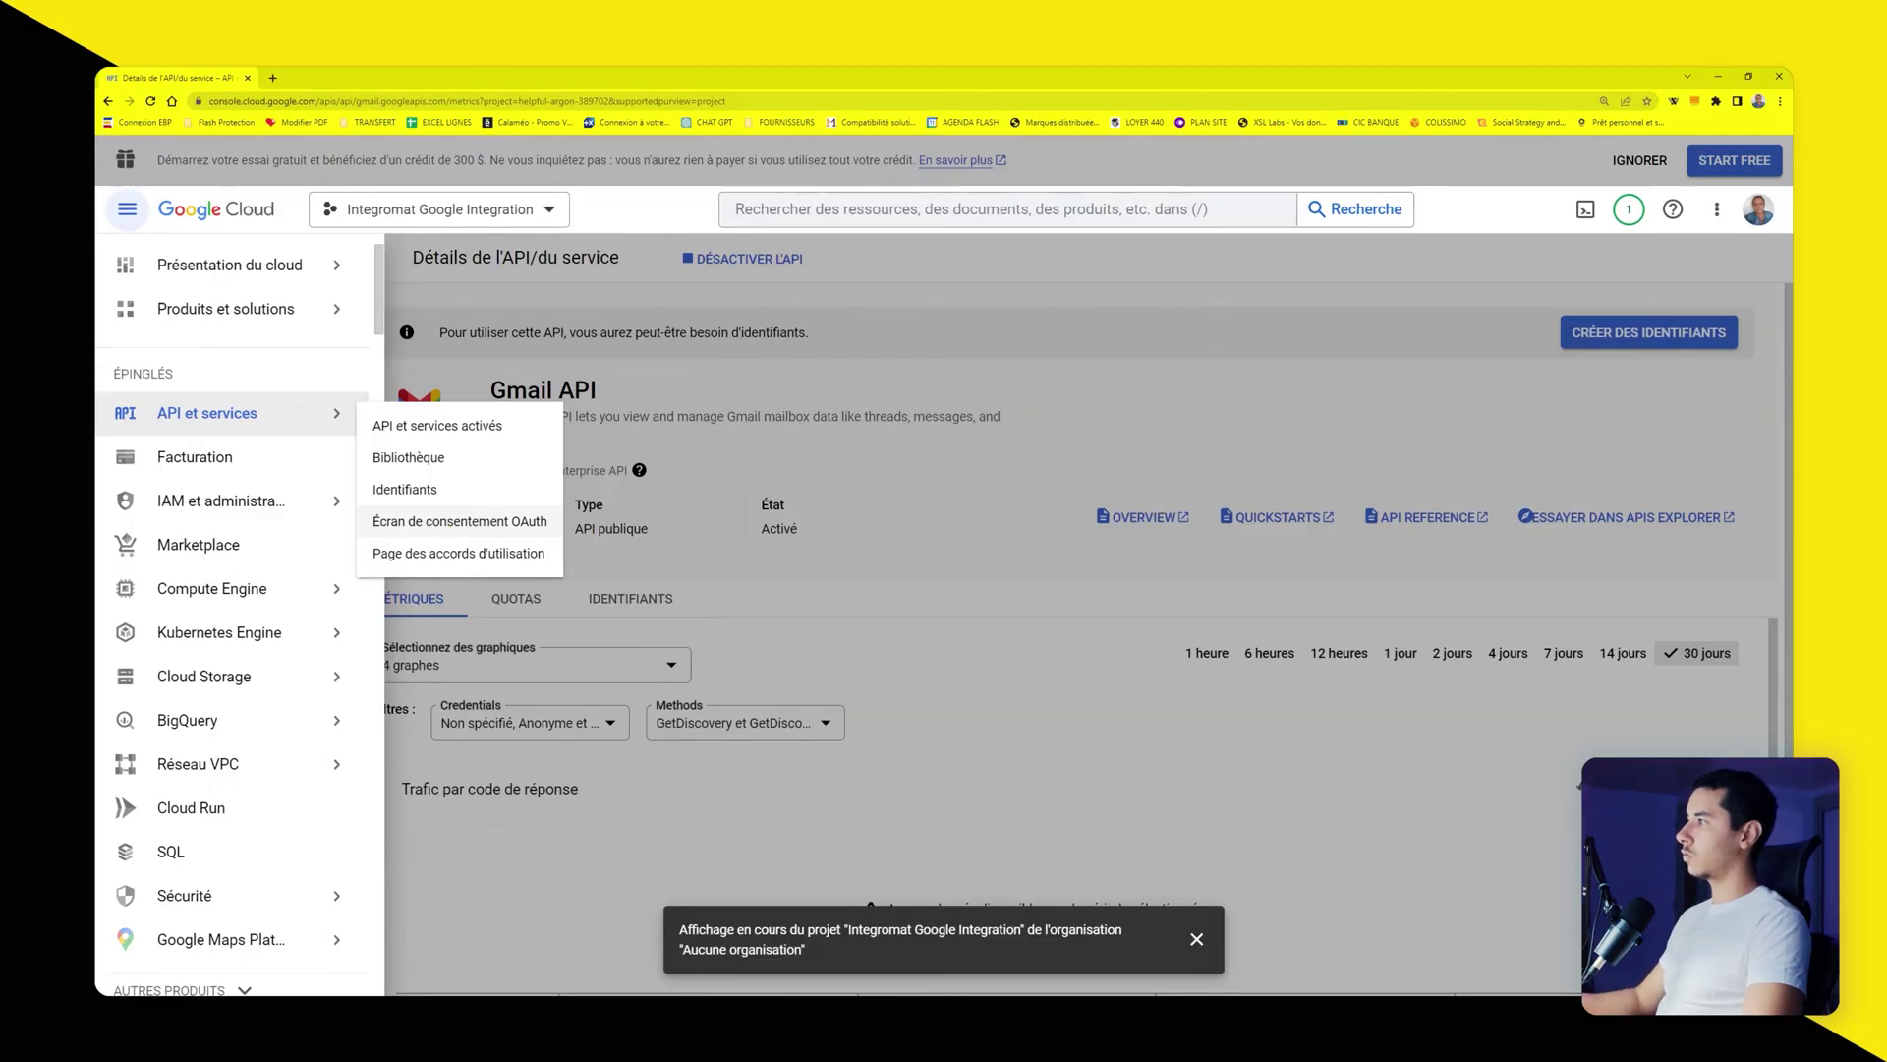
{"action": "left_click", "coordinate": [444, 522]}
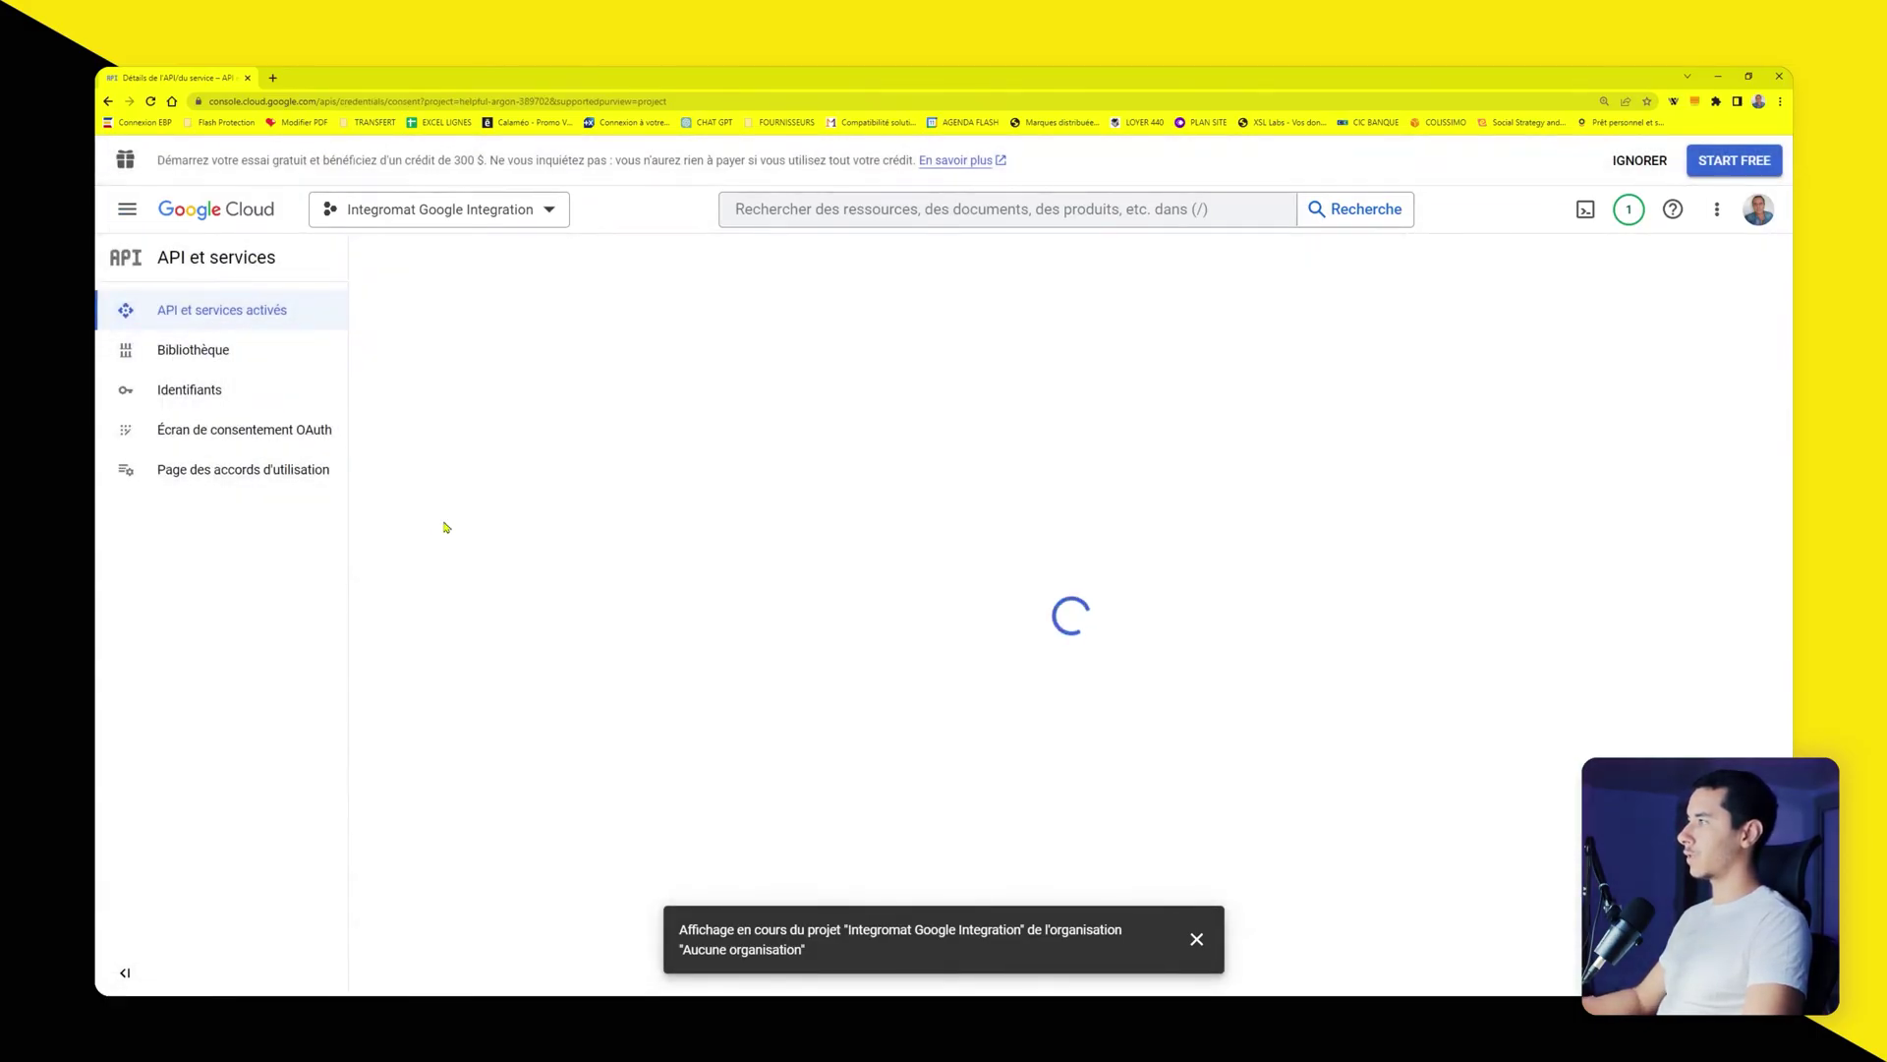
{"action": "left_click", "coordinate": [1196, 941]}
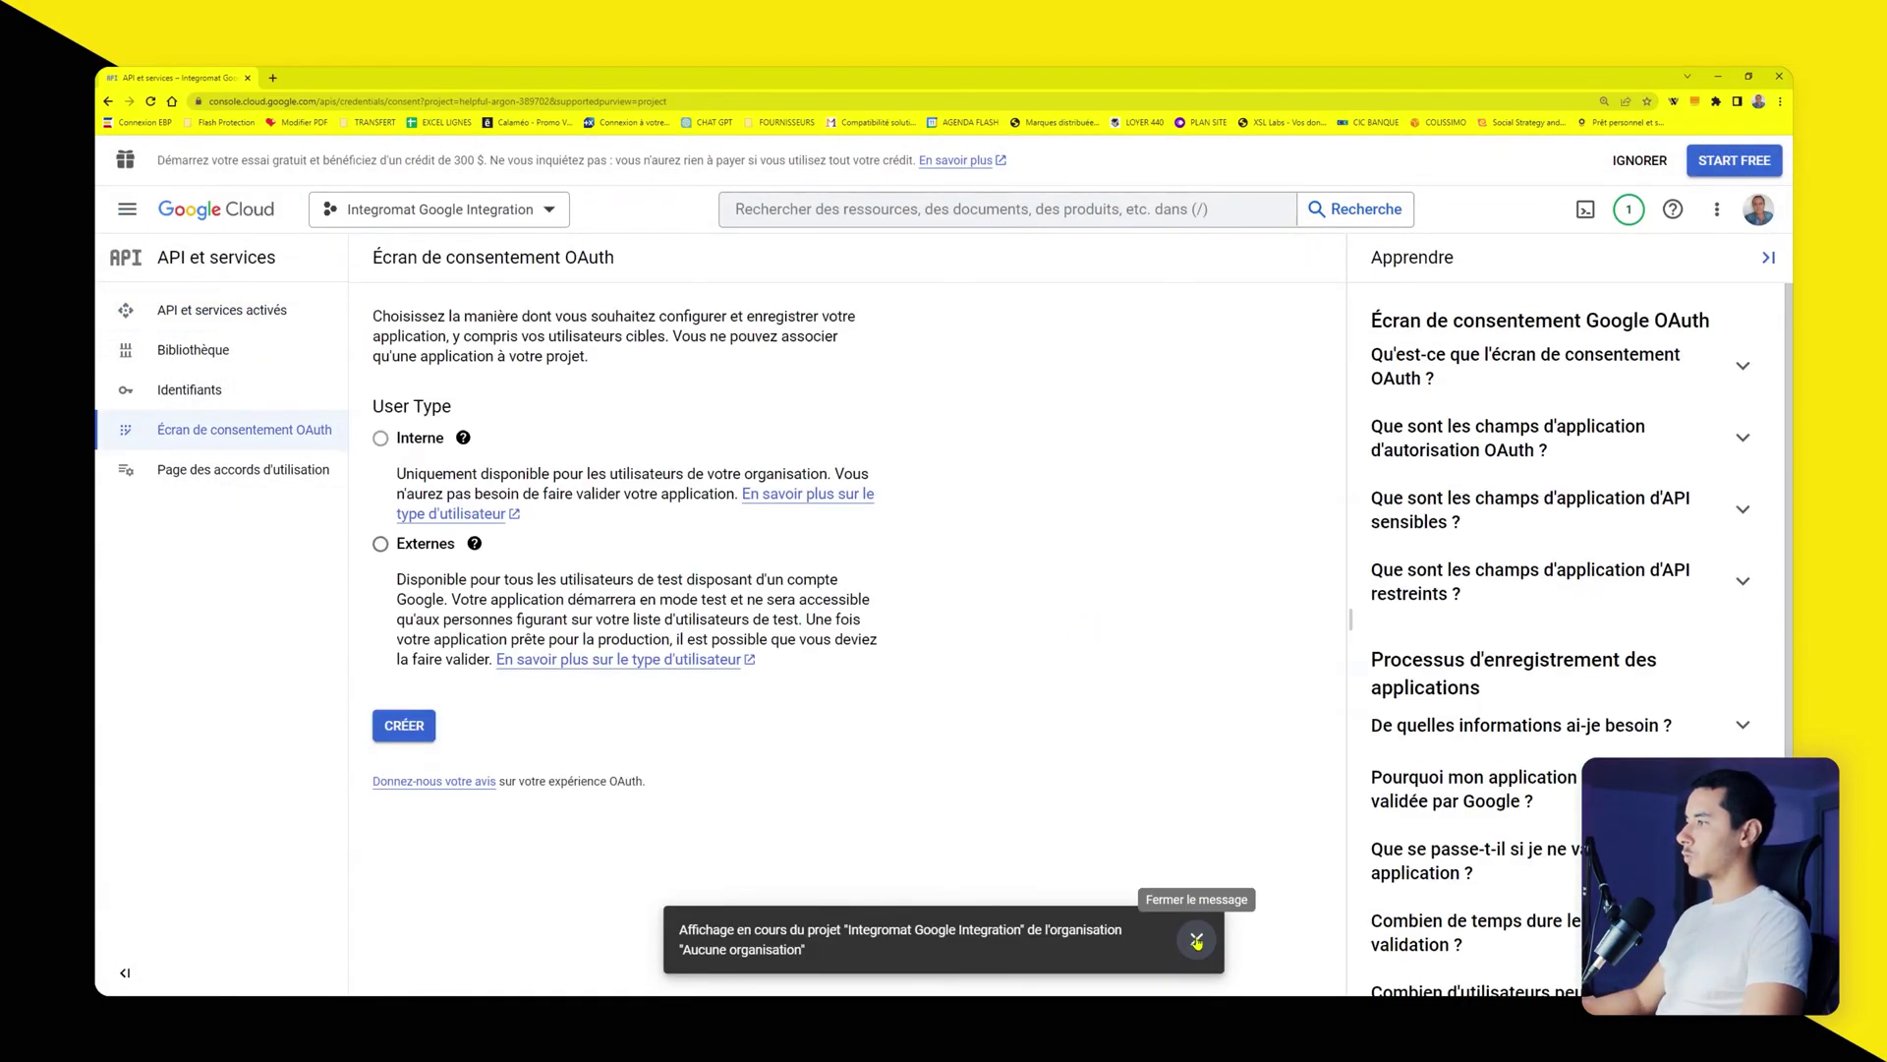
{"action": "left_click", "coordinate": [405, 549]}
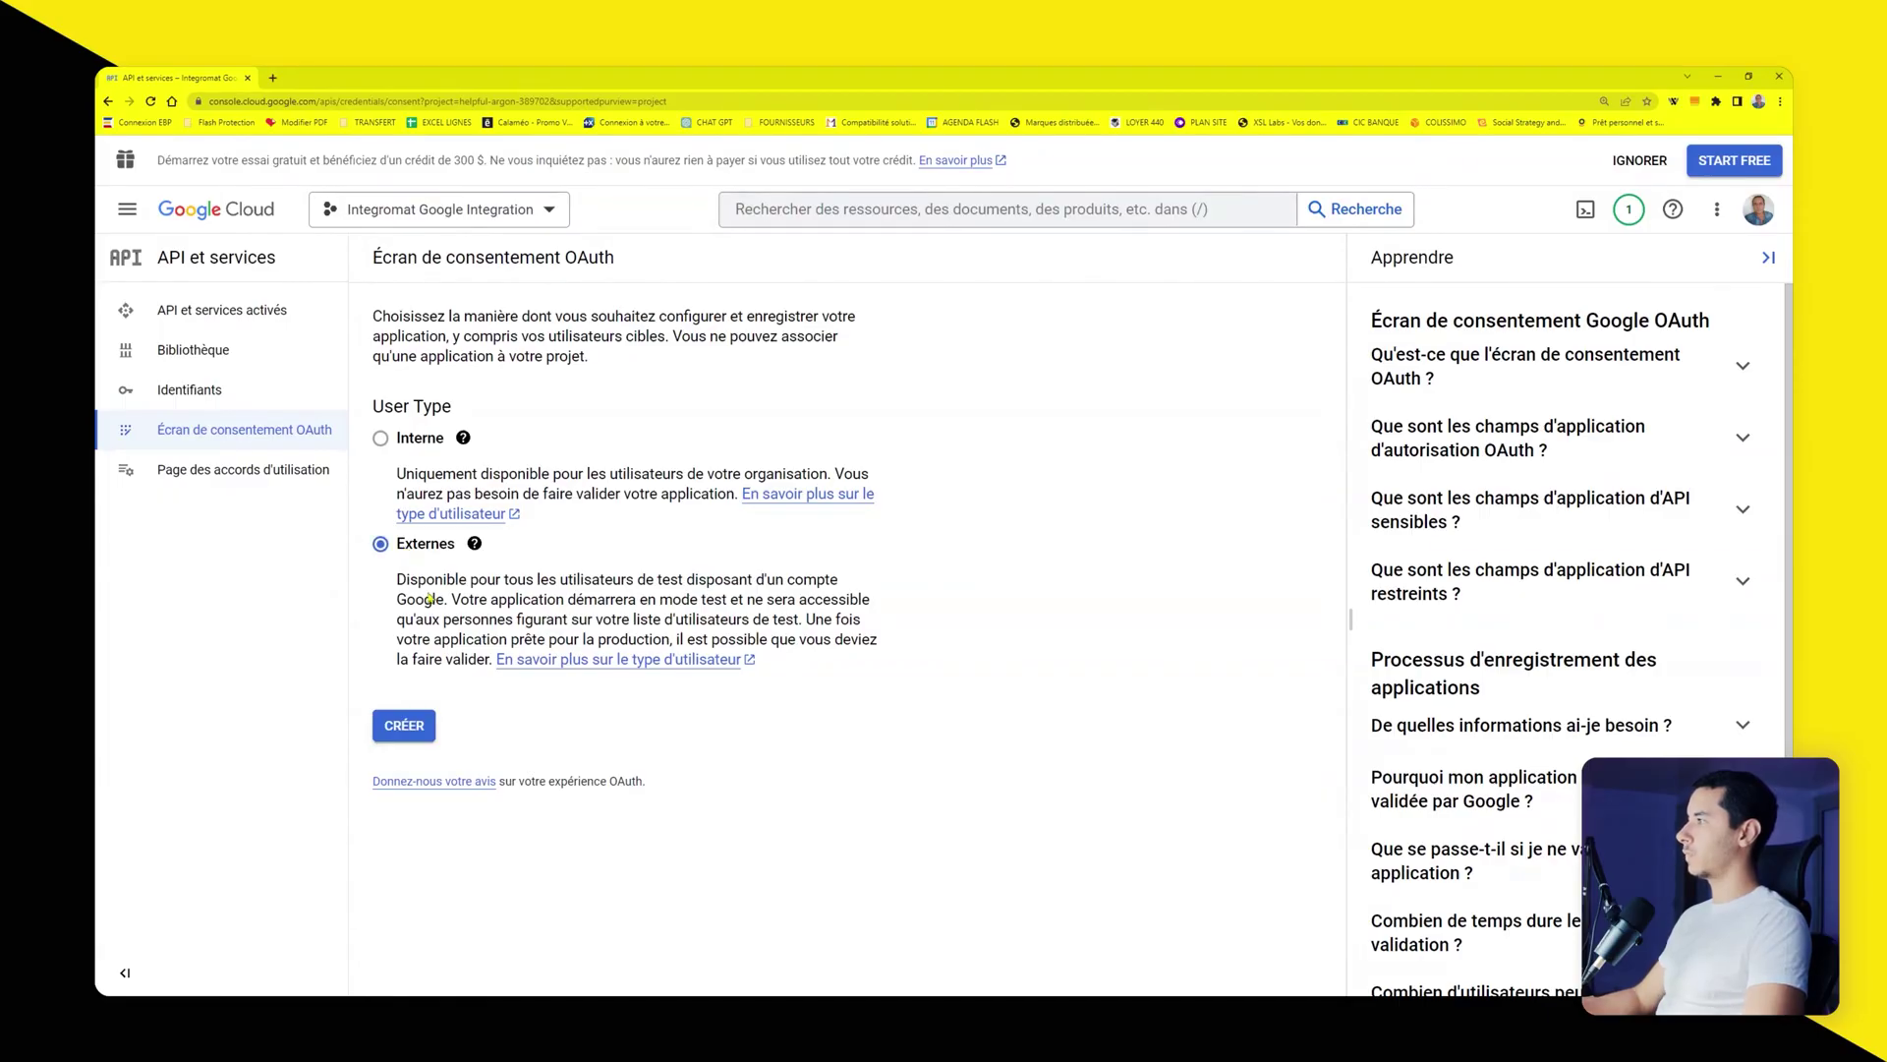
{"action": "left_click", "coordinate": [404, 725]}
Step: Name the consent screen application "Integromat" and select the account's e-mail address for user support
{"action": "left_click", "coordinate": [677, 508]}
{"action": "type", "text": "Integromat"}
{"action": "left_click", "coordinate": [590, 584]}
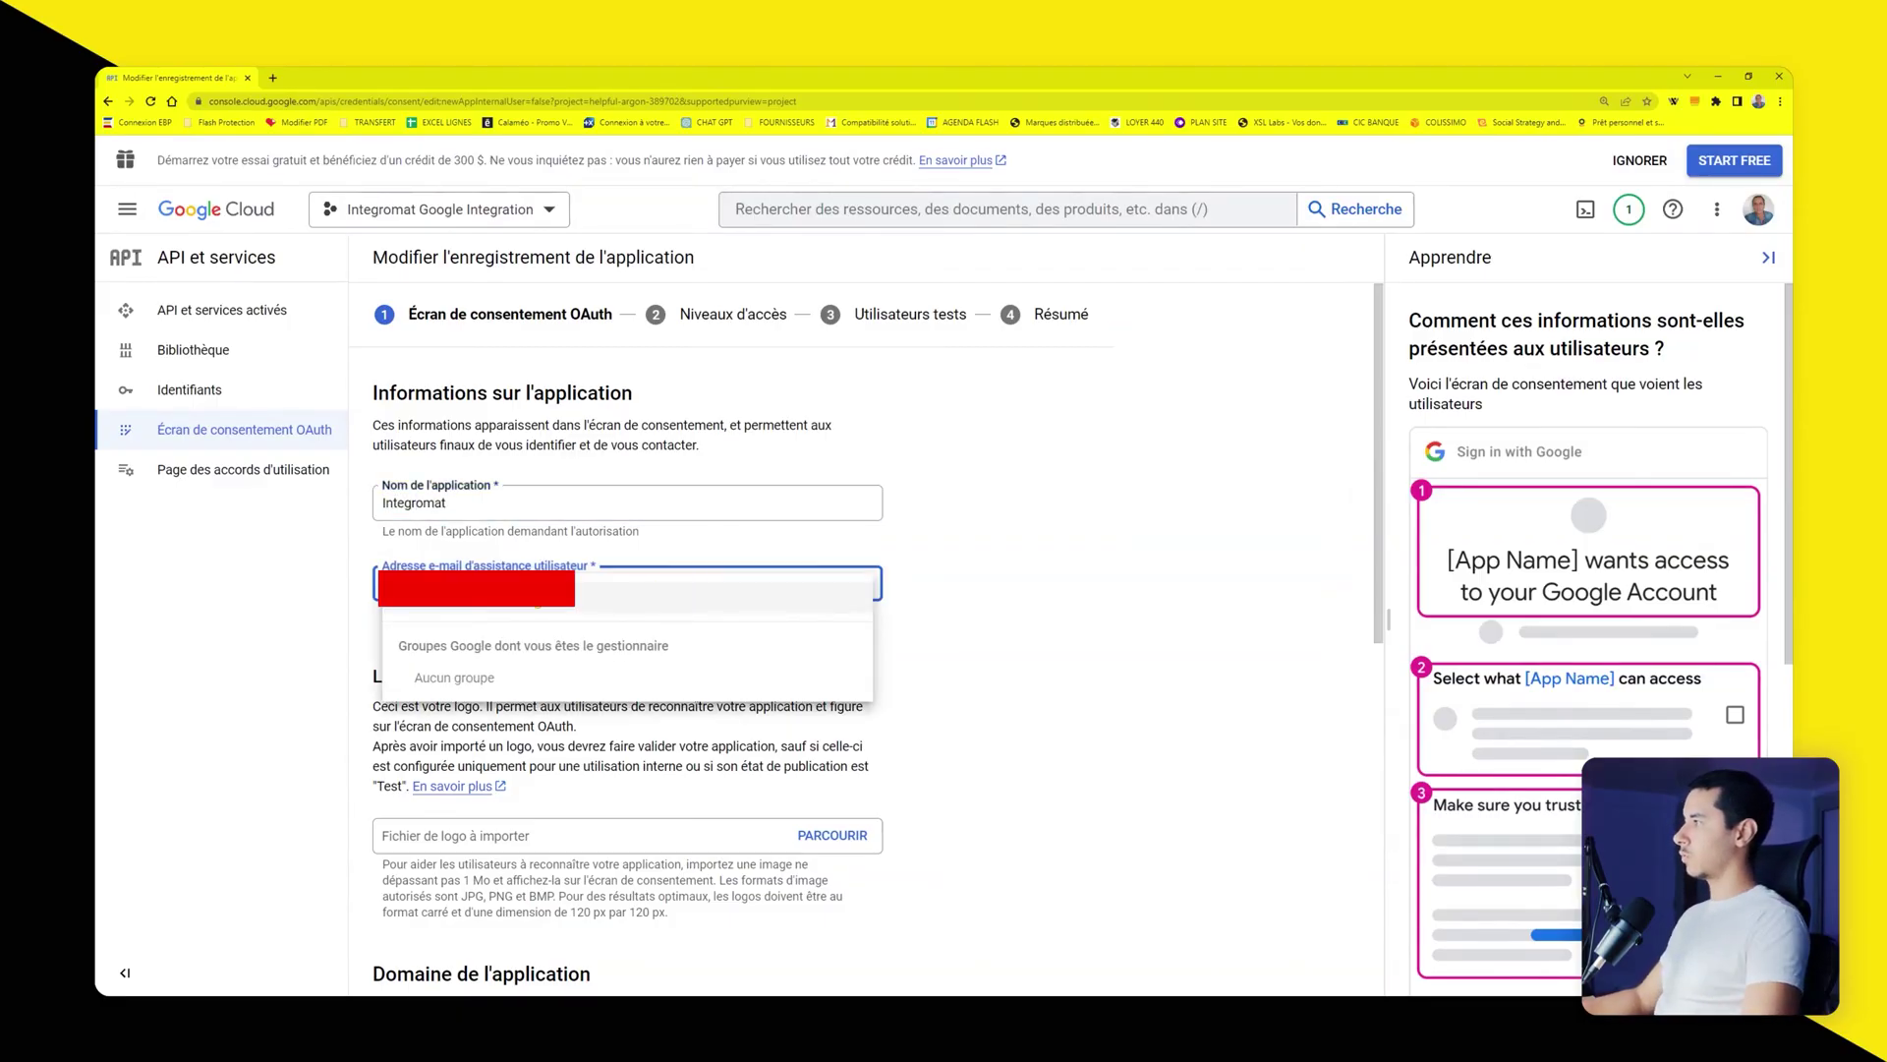
{"action": "key", "text": "Return"}
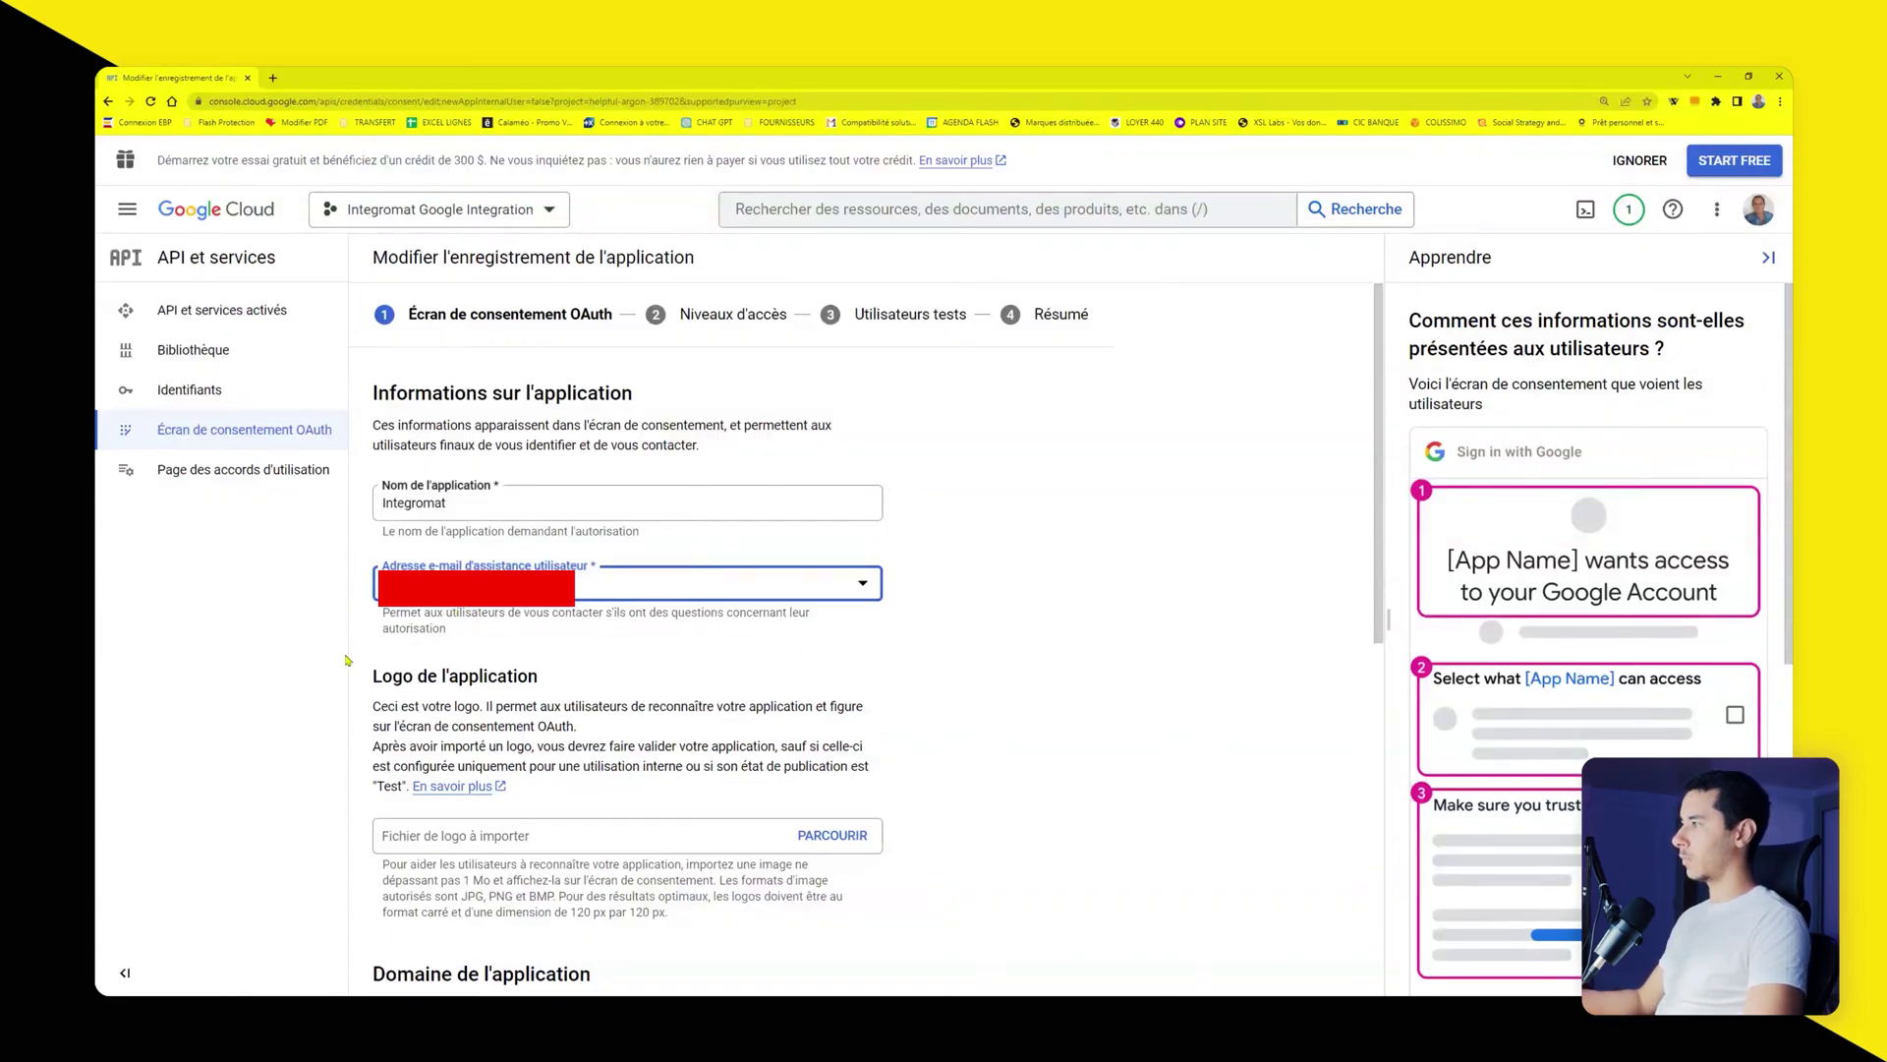
Step: Add integromat.com as an authorised domain, enter the developer's contact e-mail, and save to continue to the scopes
{"action": "scroll", "coordinate": [354, 659], "scroll_direction": "down", "scroll_amount": 7}
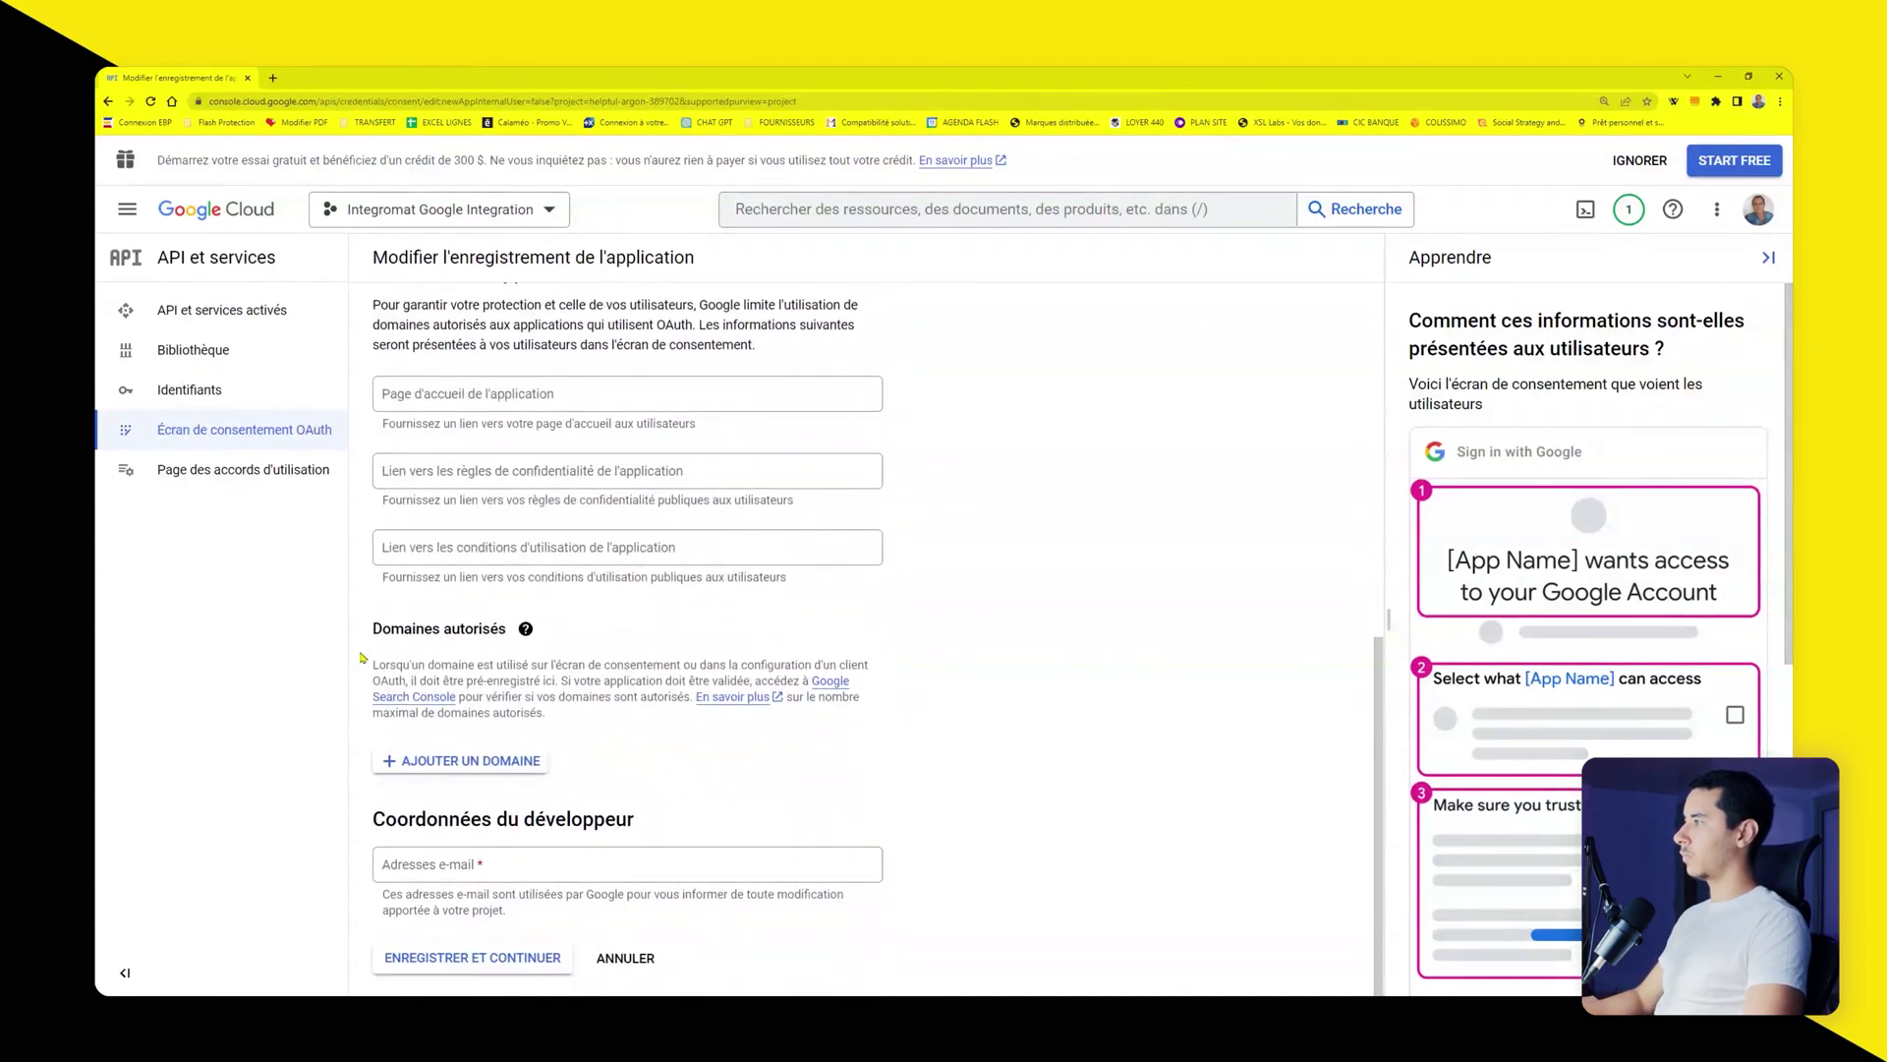
{"action": "left_click", "coordinate": [462, 761]}
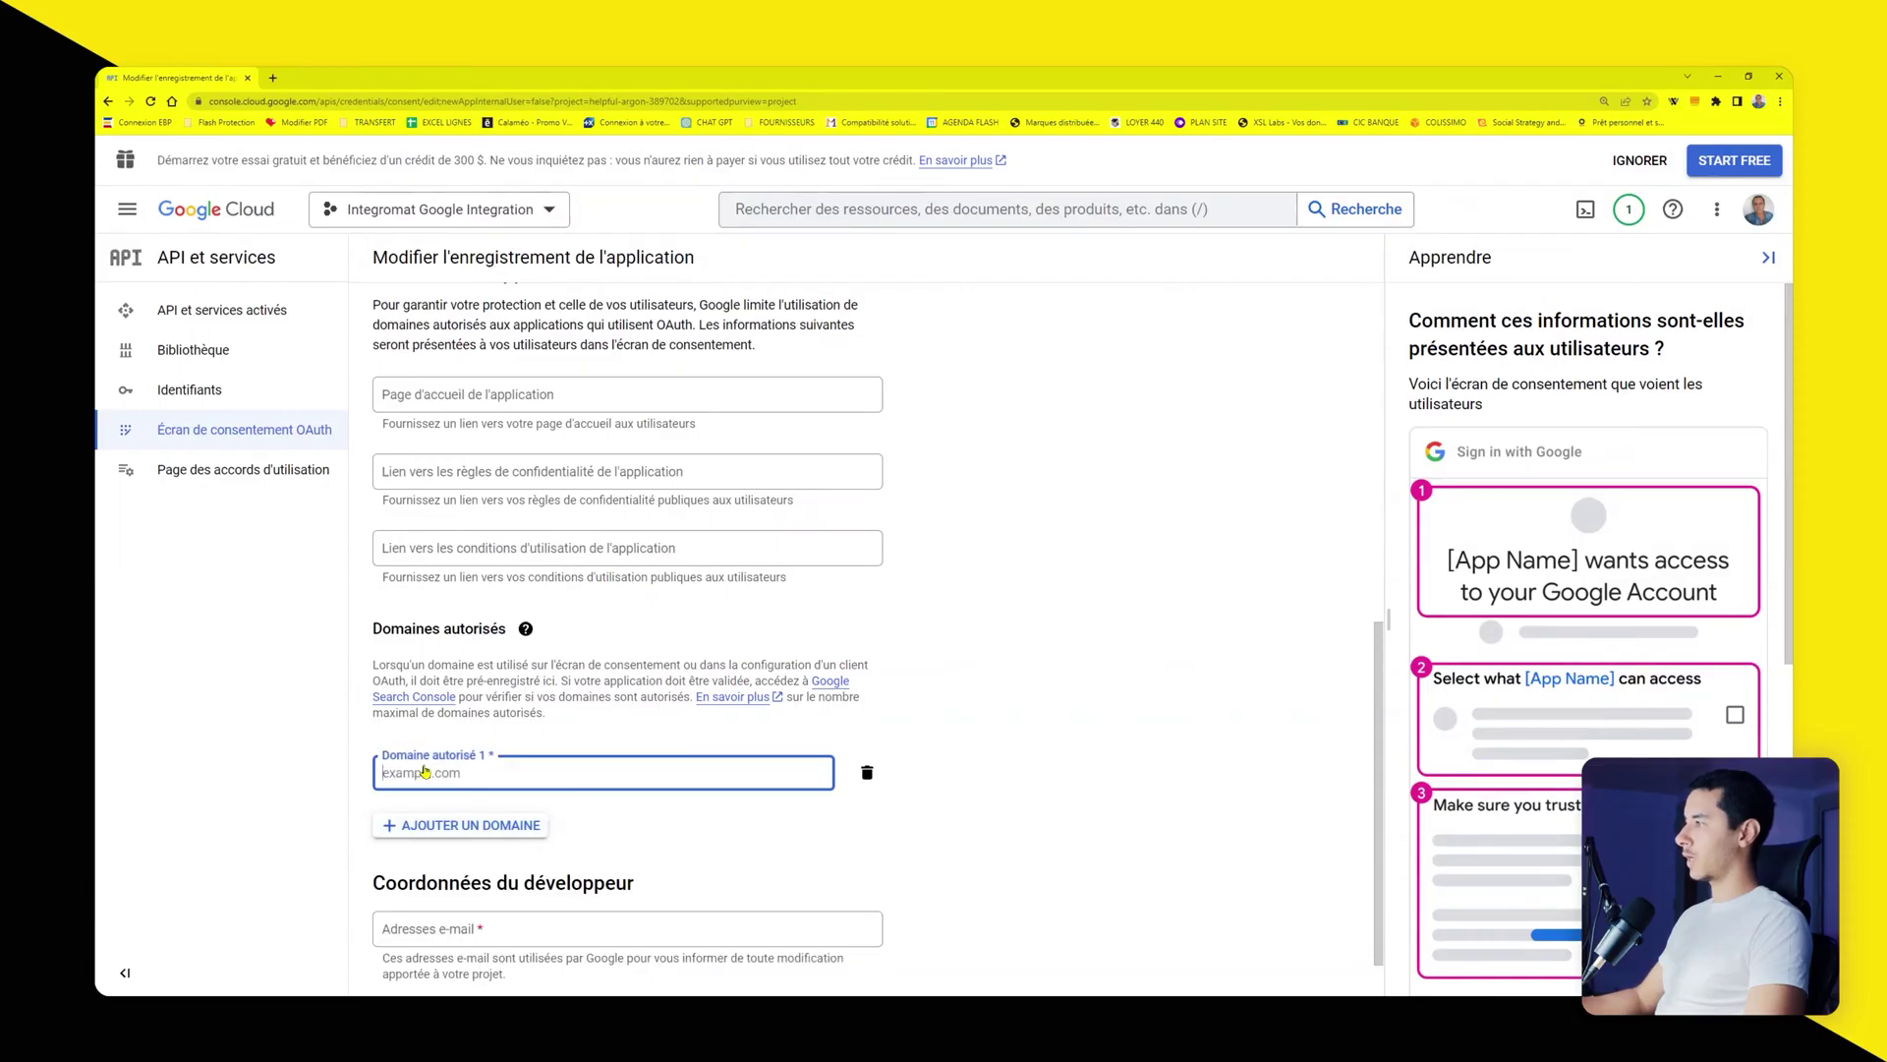
{"action": "type", "text": "inte"}
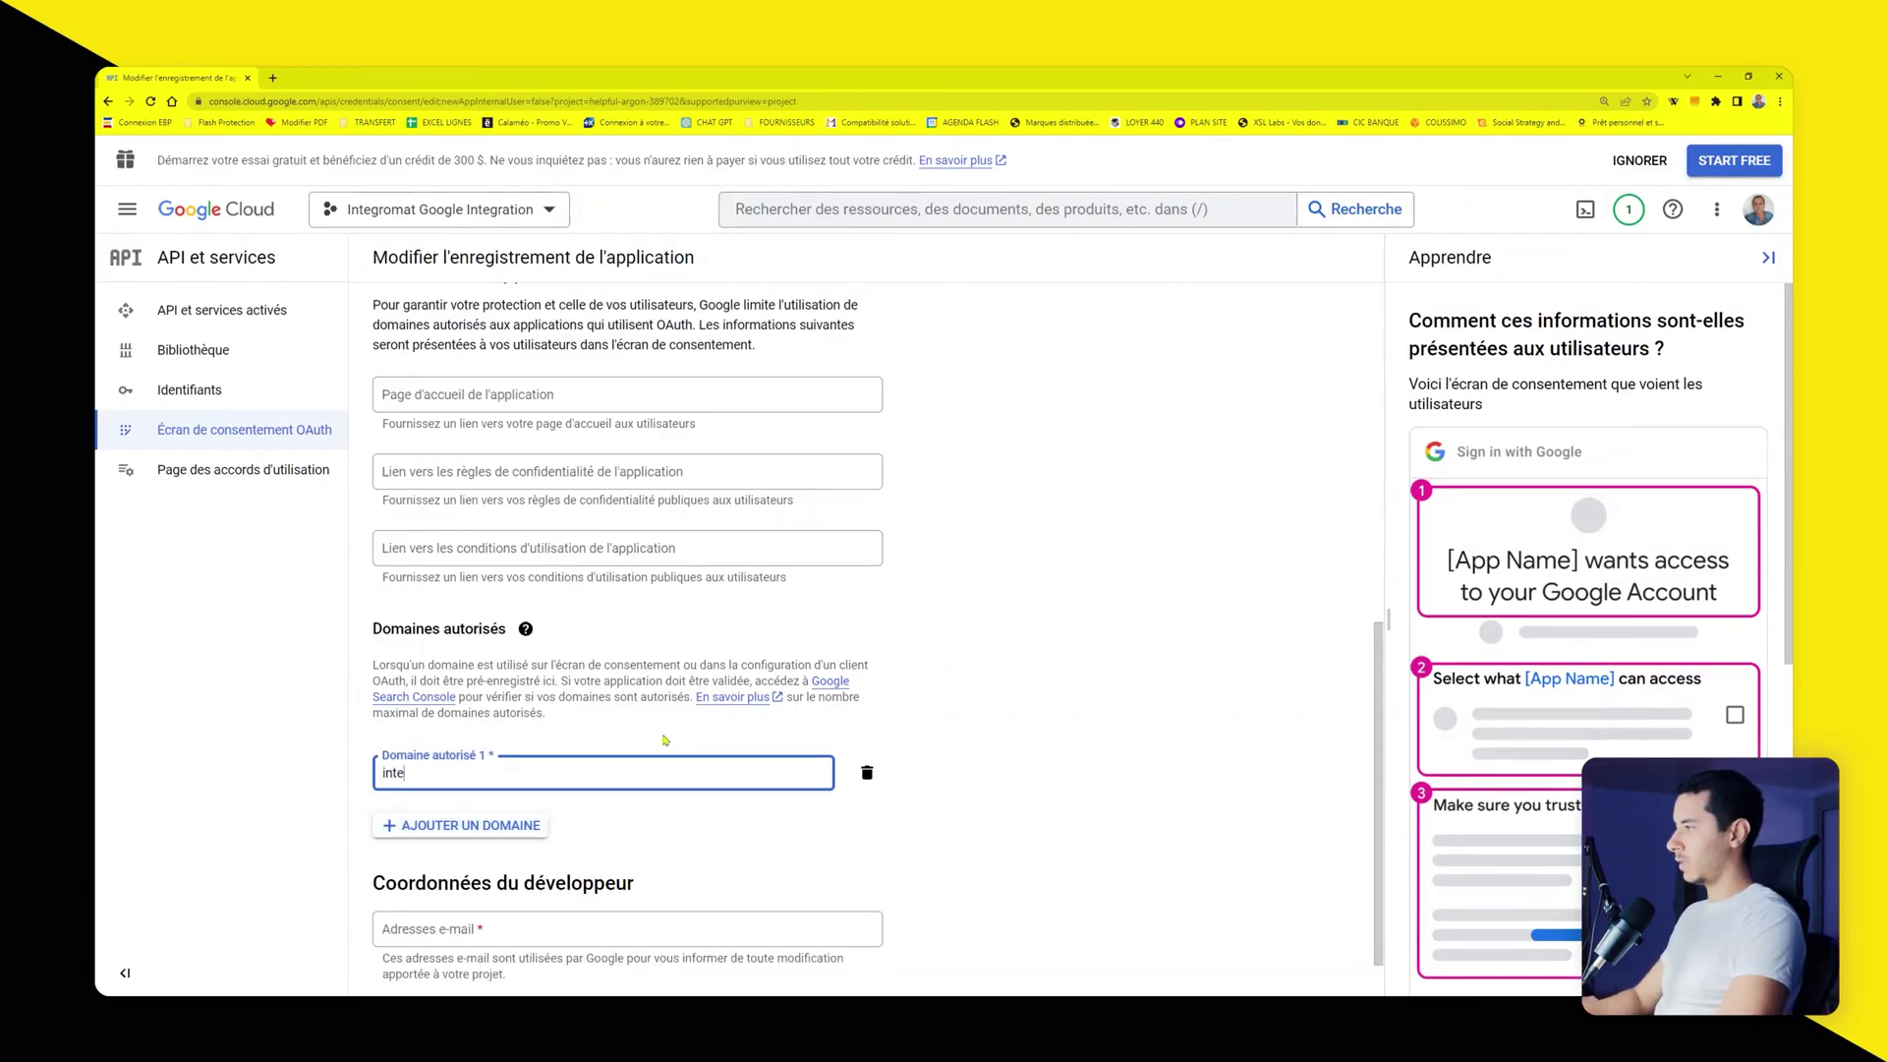
{"action": "type", "text": "gromat.com"}
{"action": "left_click", "coordinate": [627, 928]}
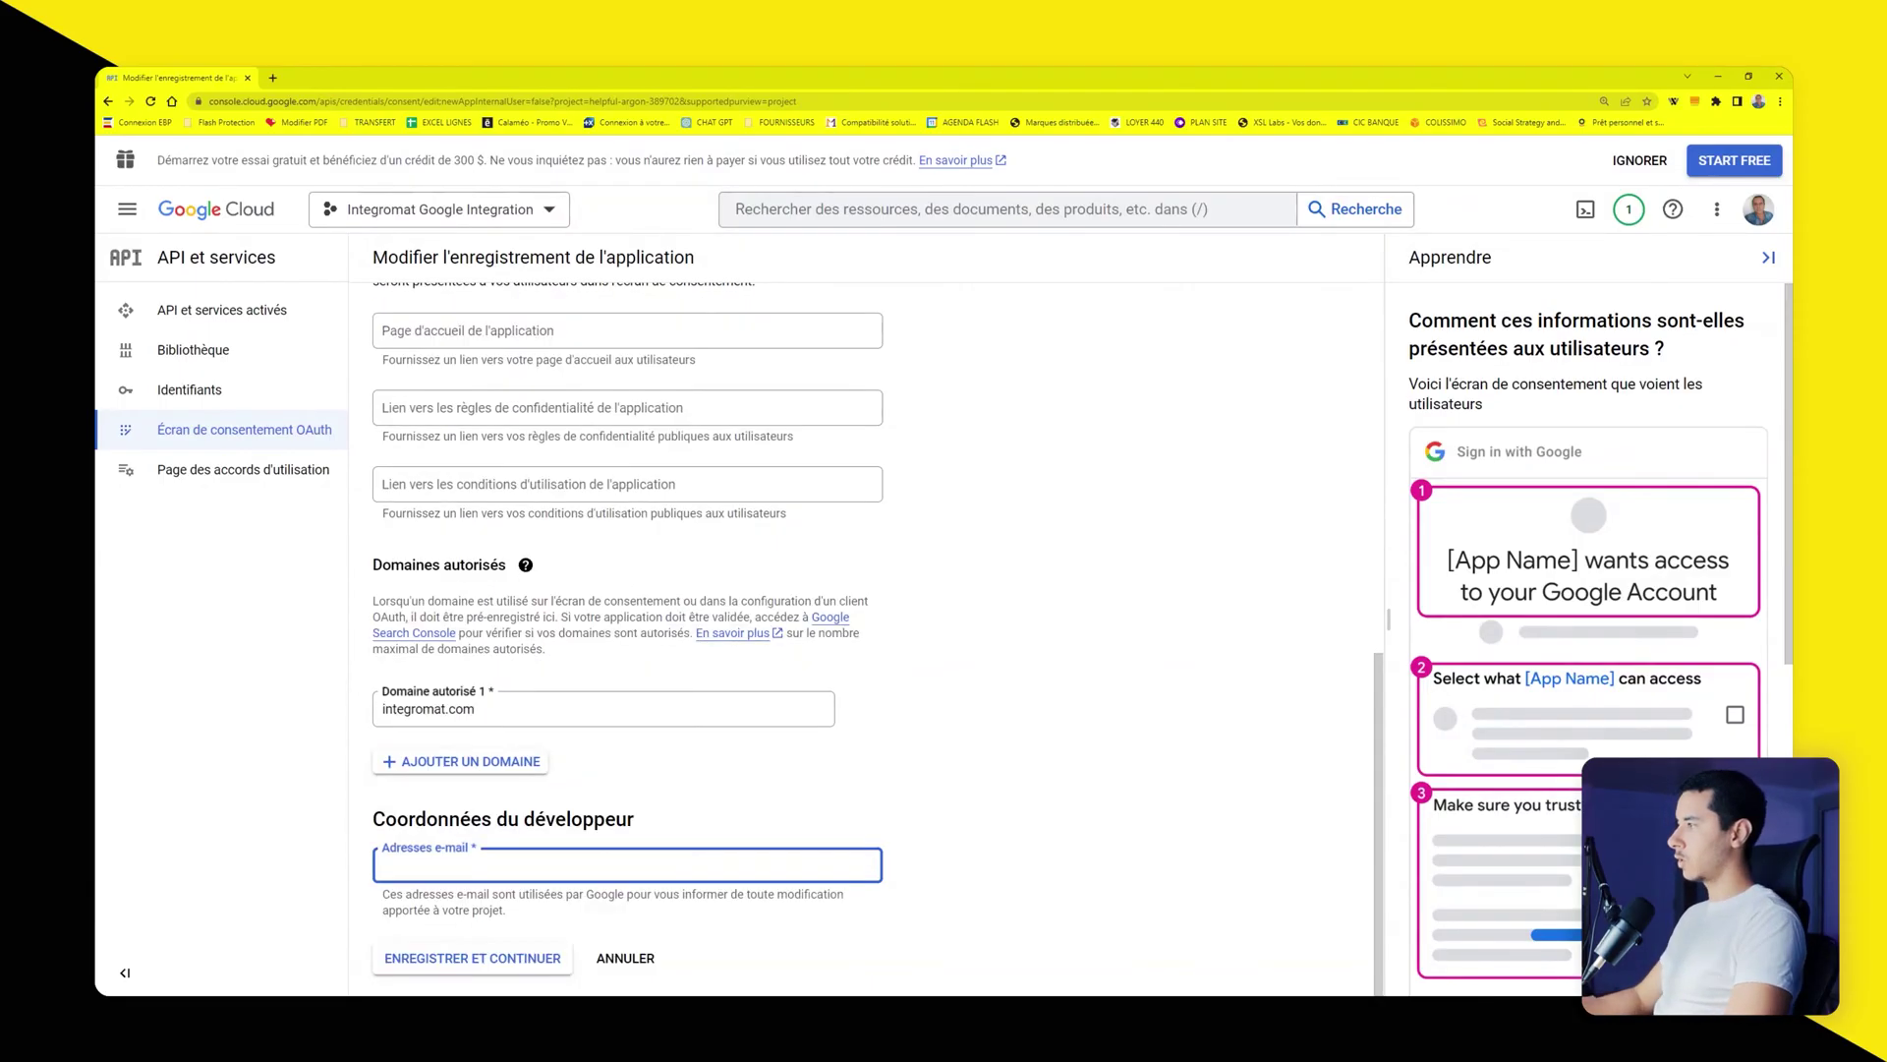
{"action": "key", "text": "ctrl+v"}
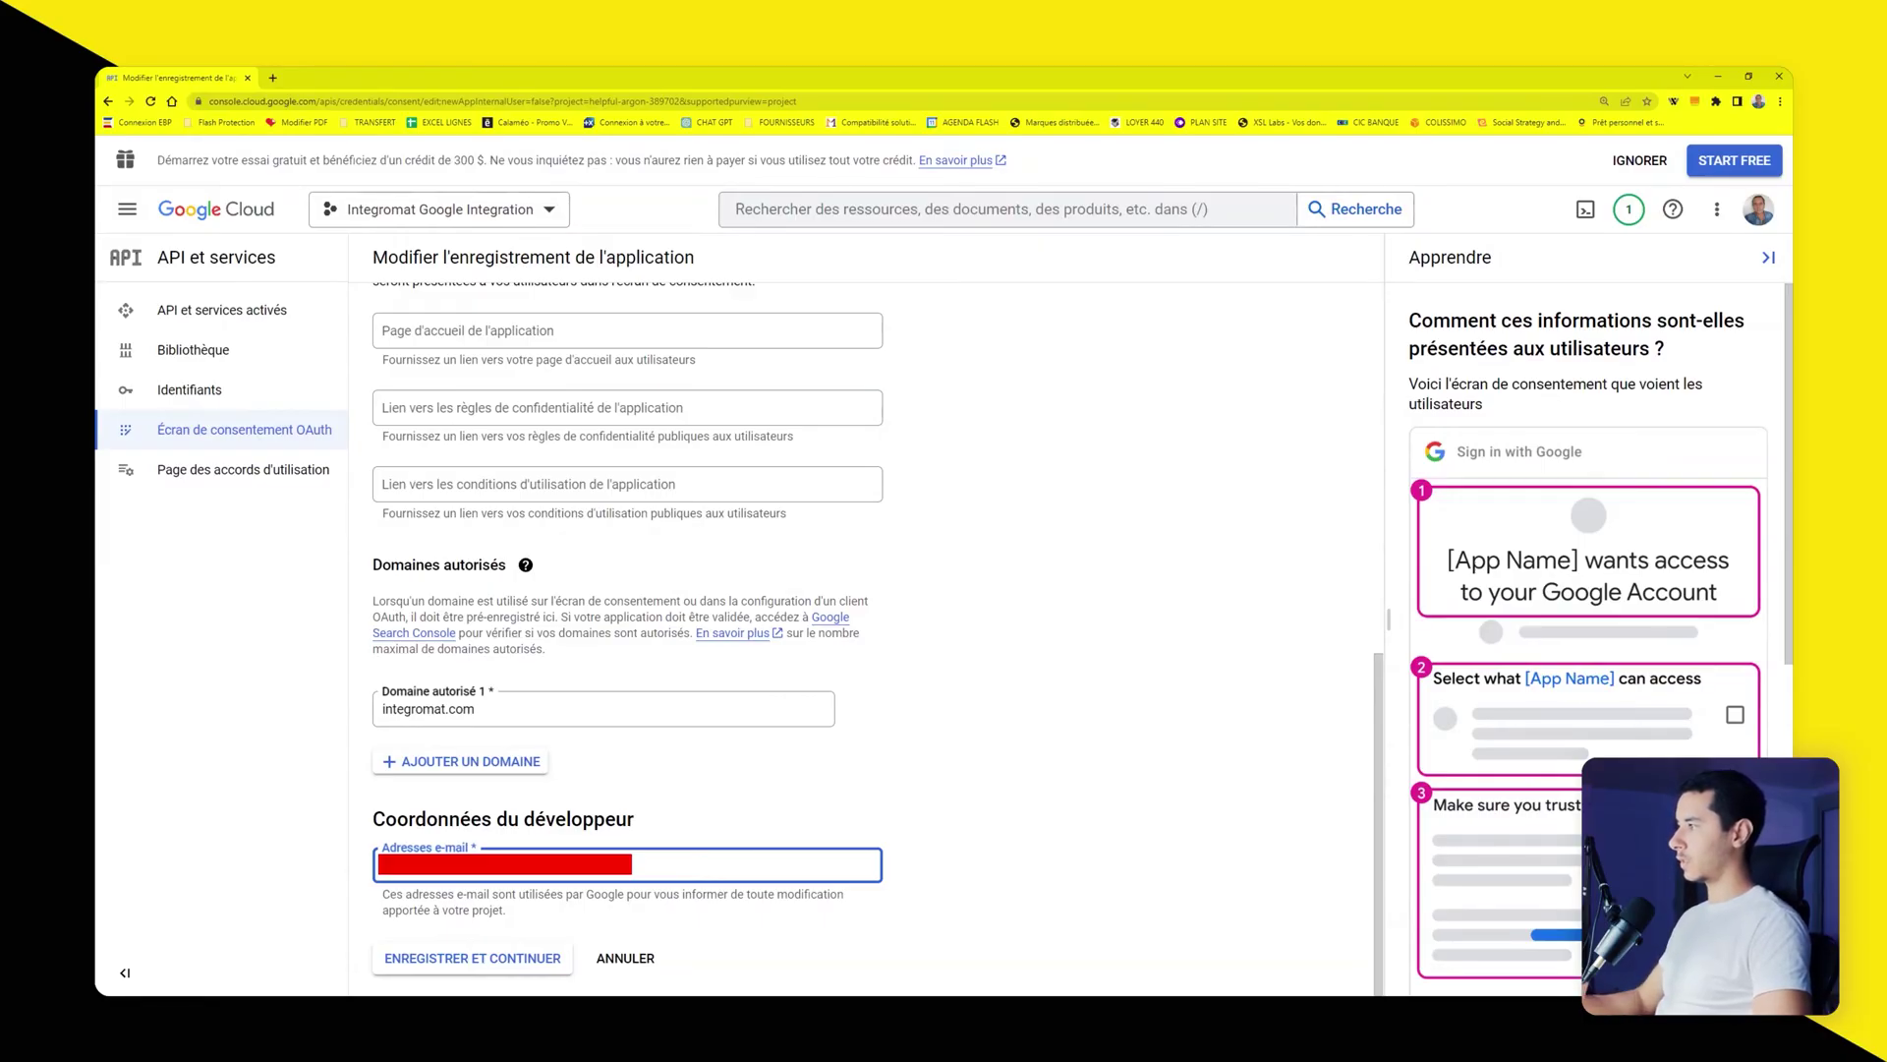
{"action": "left_click", "coordinate": [515, 973]}
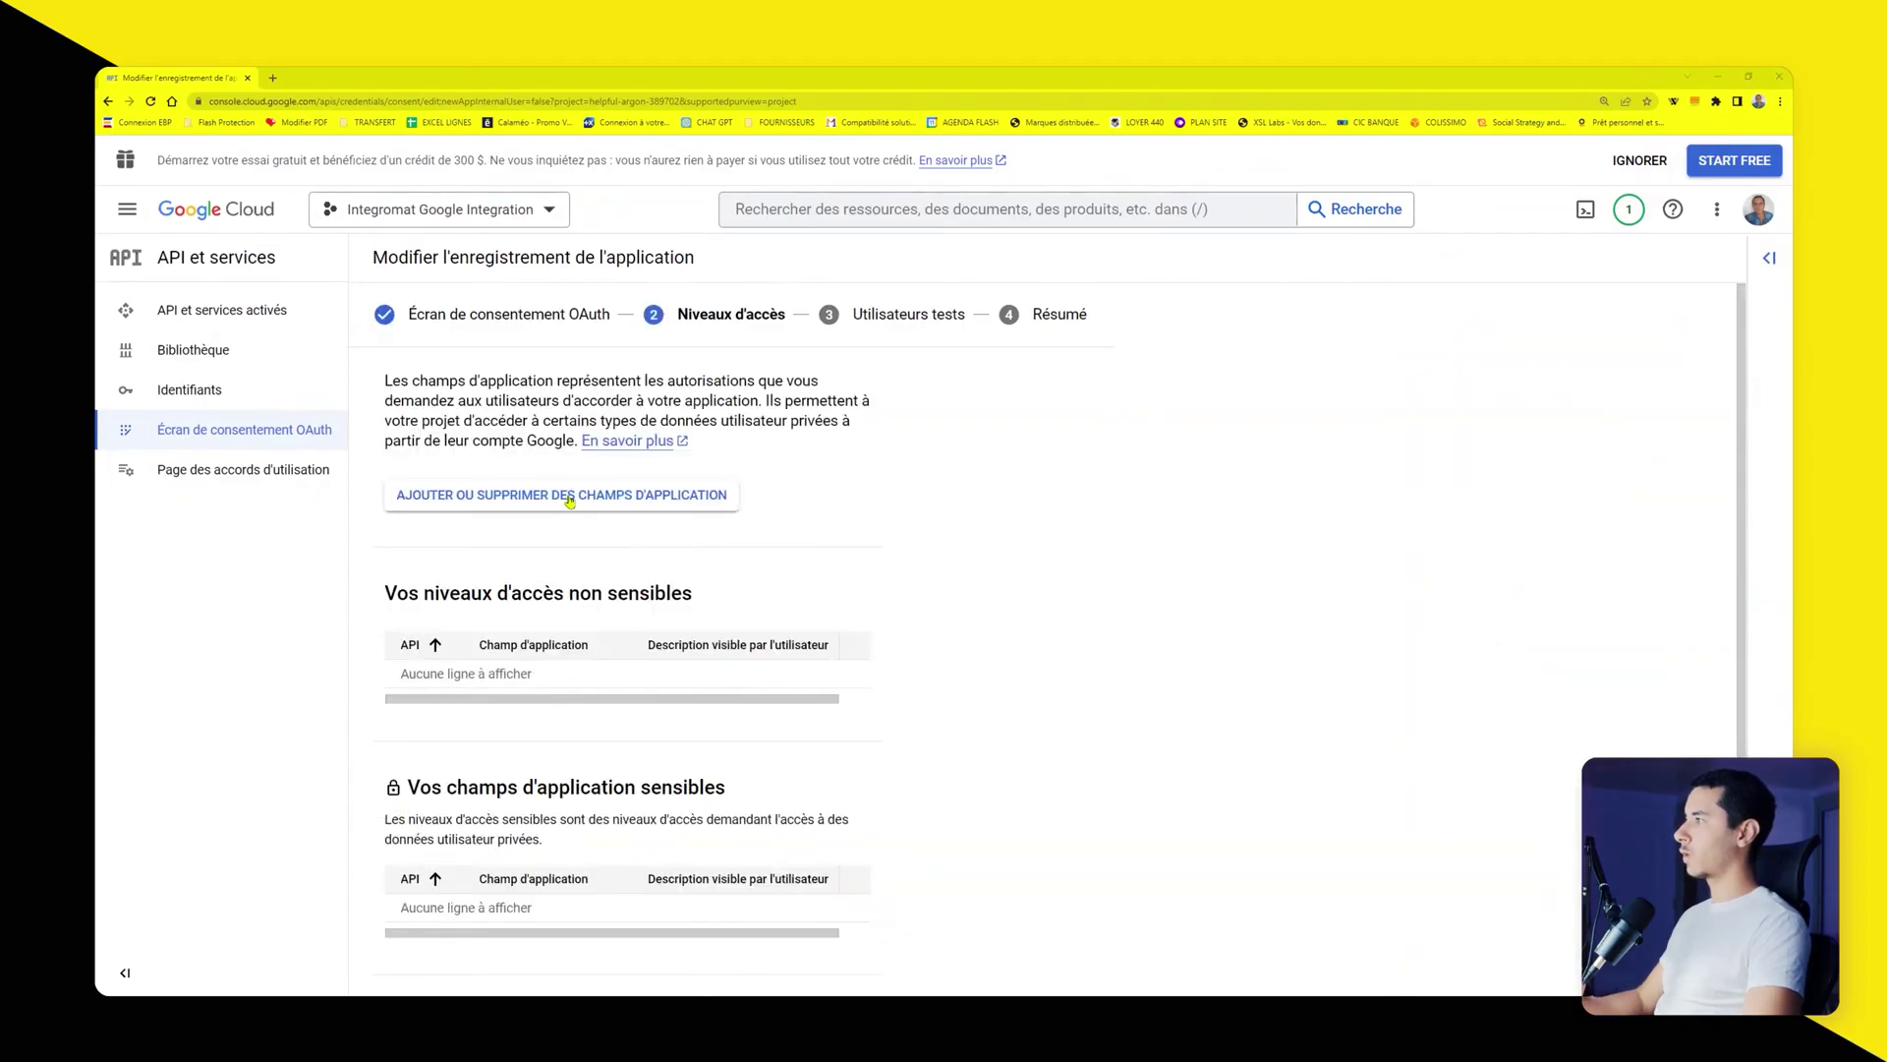
Step: Open the application's scope selection and filter the list by Gmail API
{"action": "left_click", "coordinate": [570, 497]}
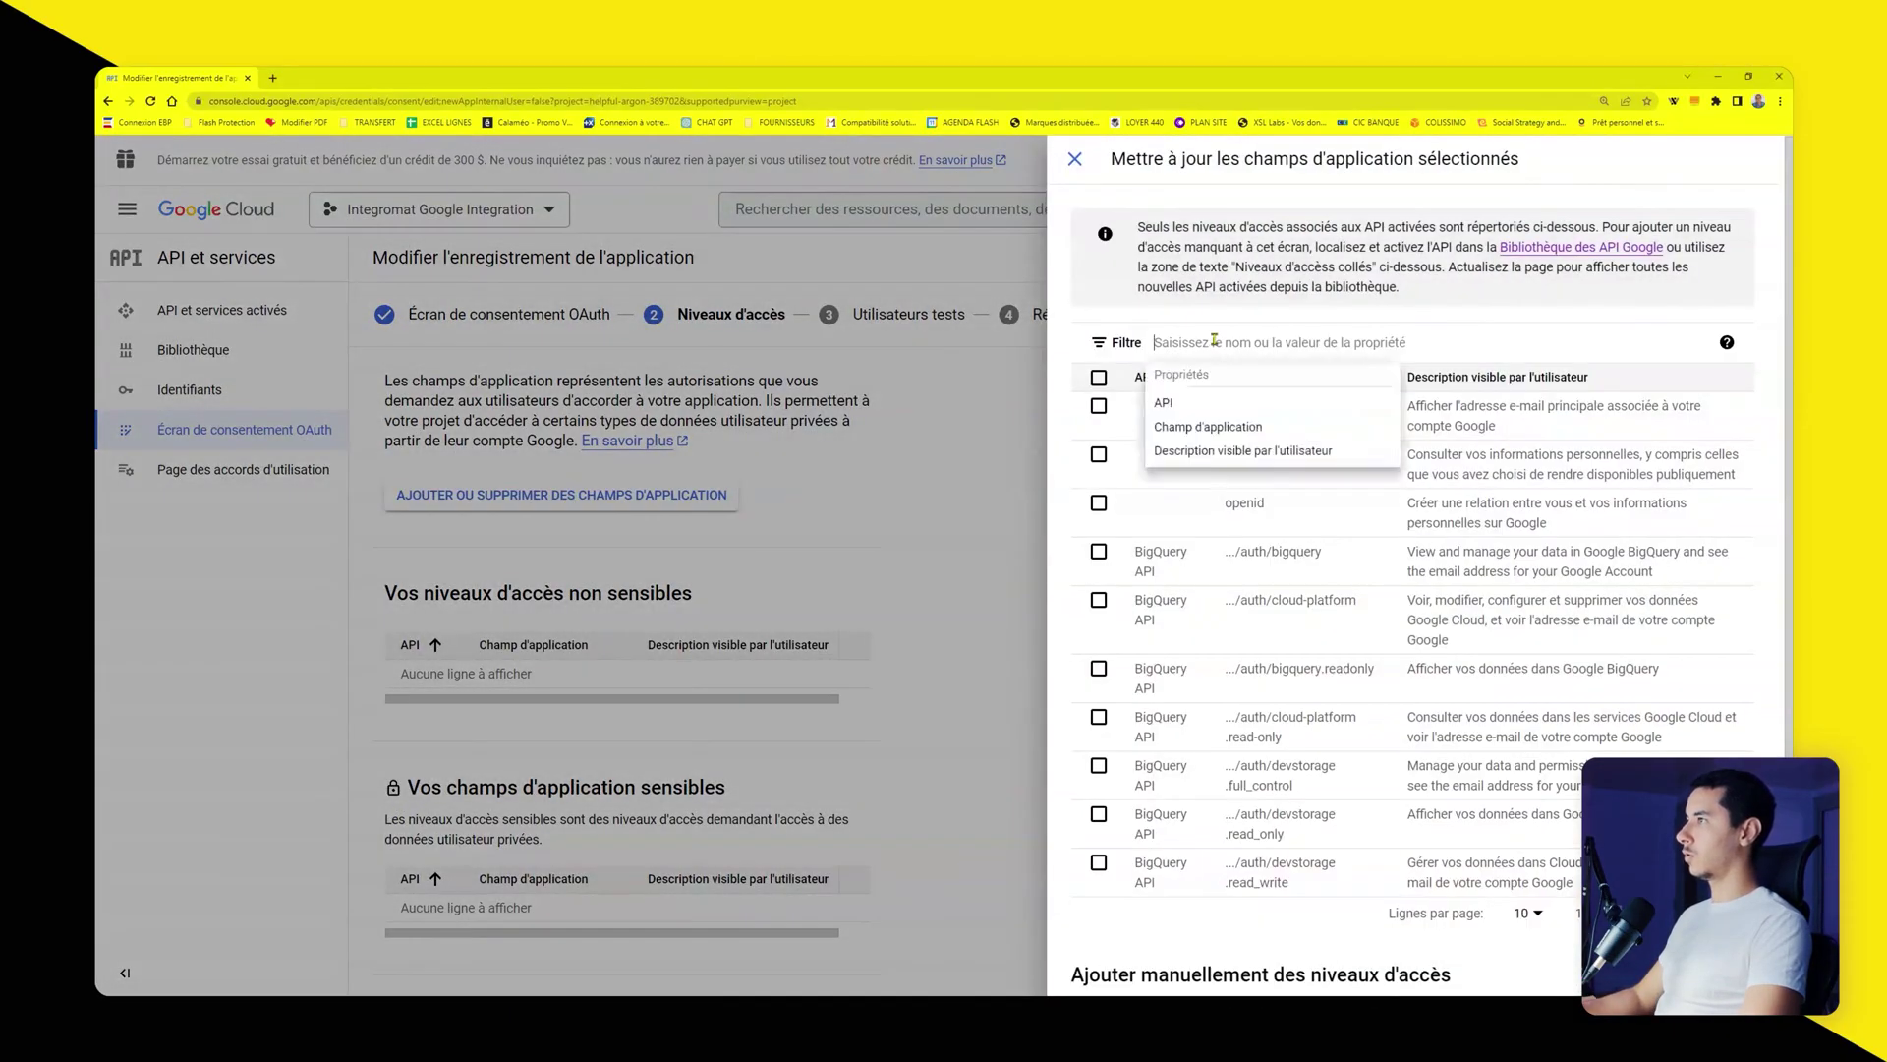
{"action": "type", "text": "Gmail"}
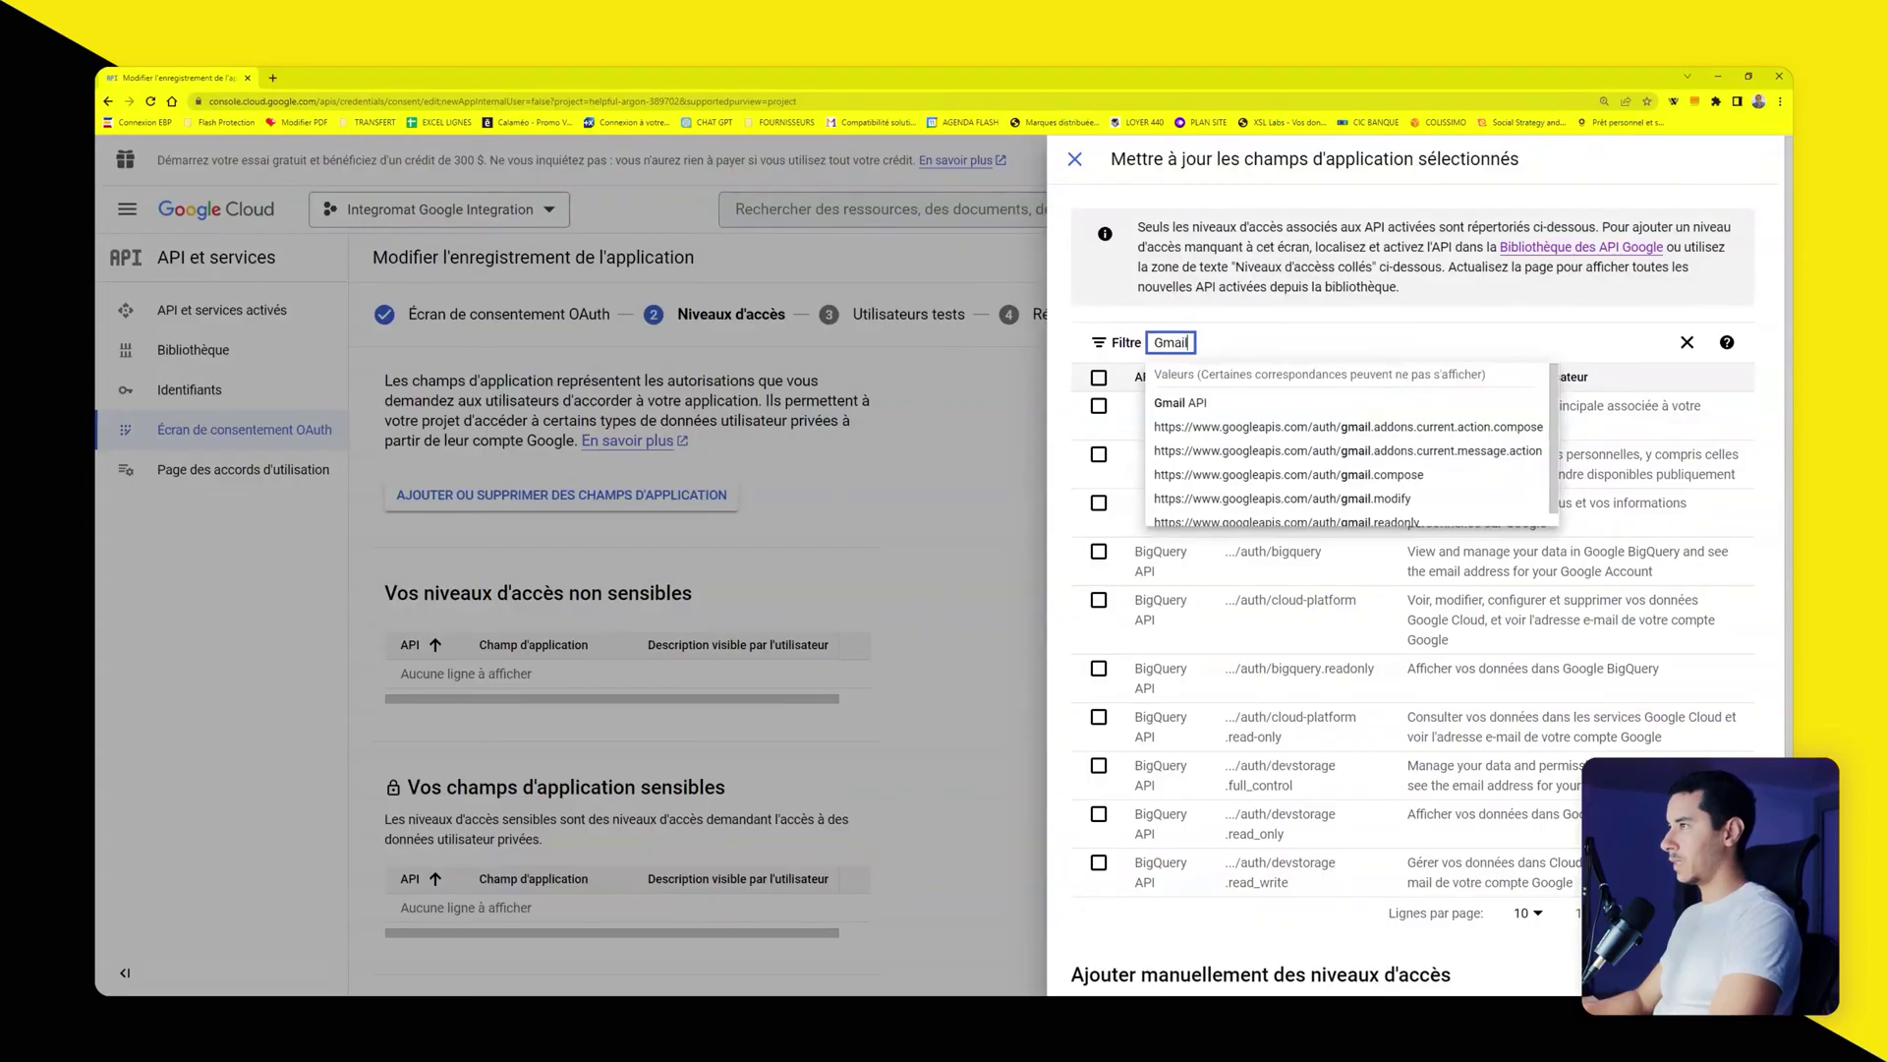
{"action": "left_click", "coordinate": [1189, 403]}
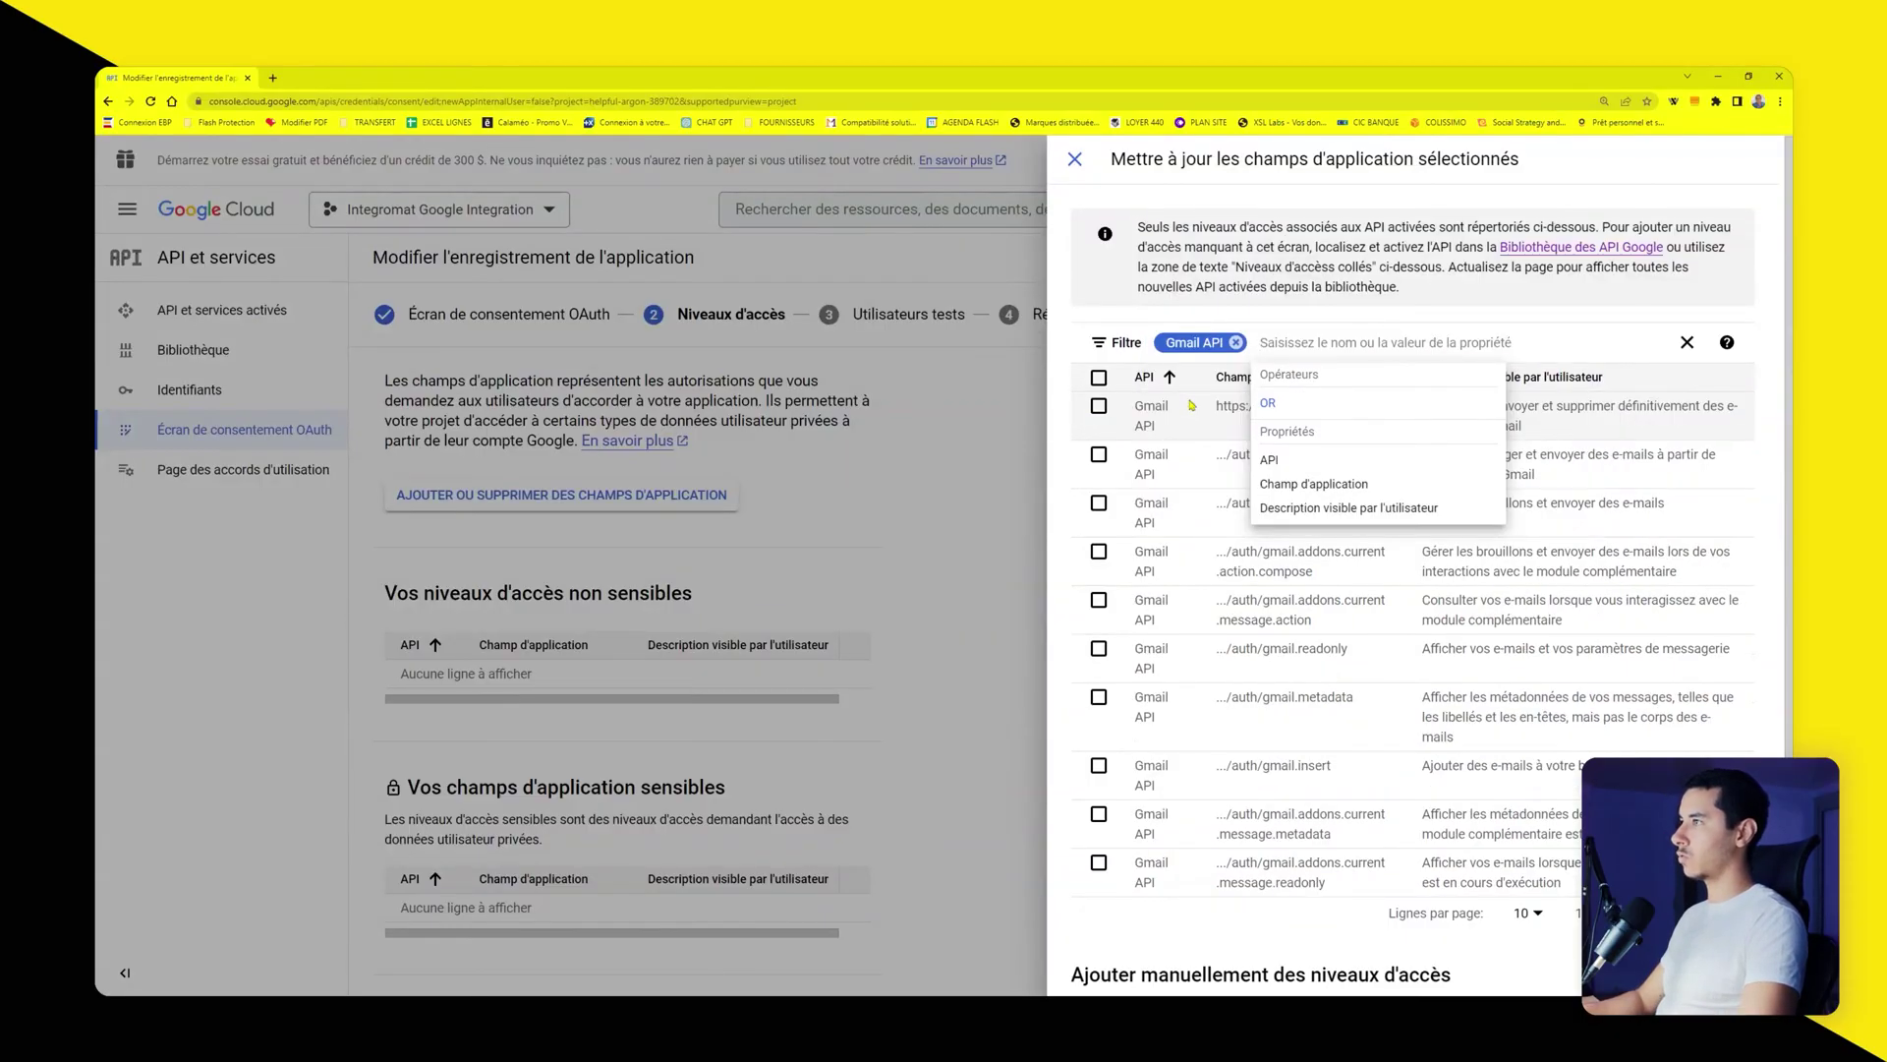
{"action": "left_click", "coordinate": [1295, 325]}
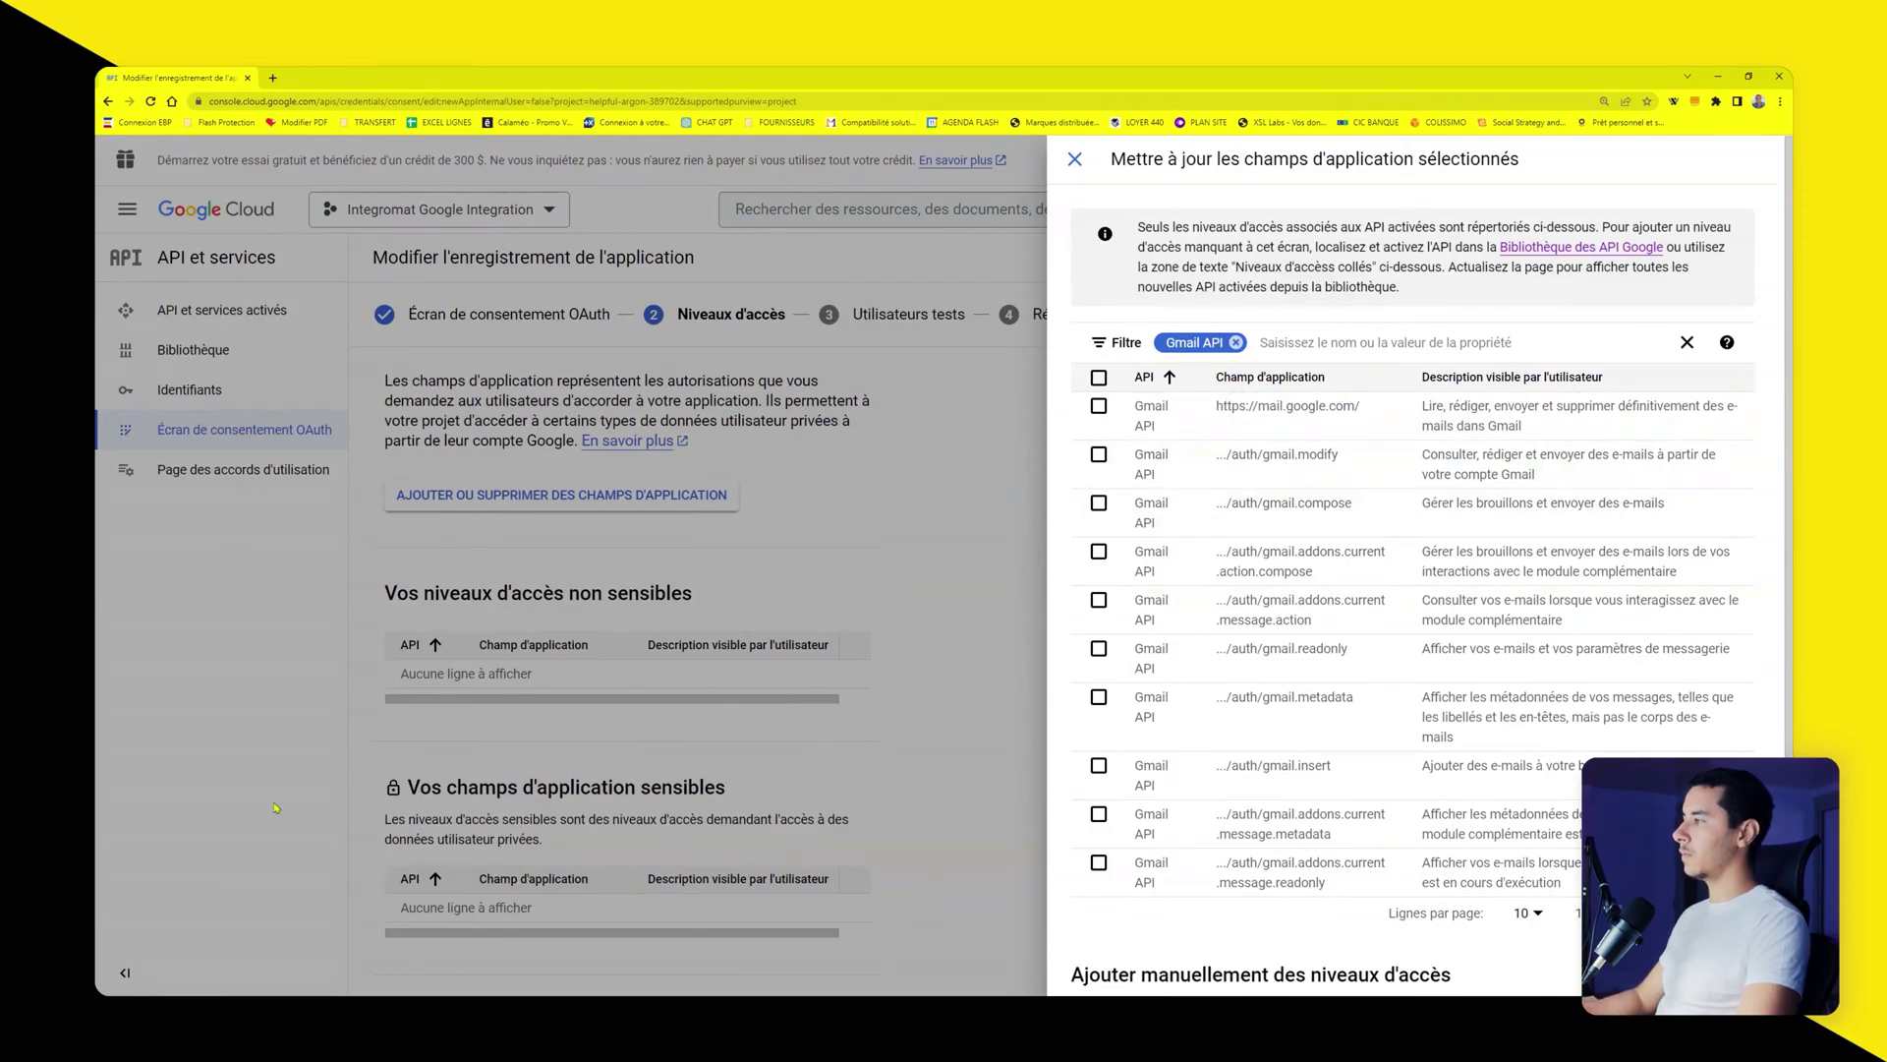
{"action": "left_click", "coordinate": [1099, 406]}
{"action": "left_click", "coordinate": [1099, 454]}
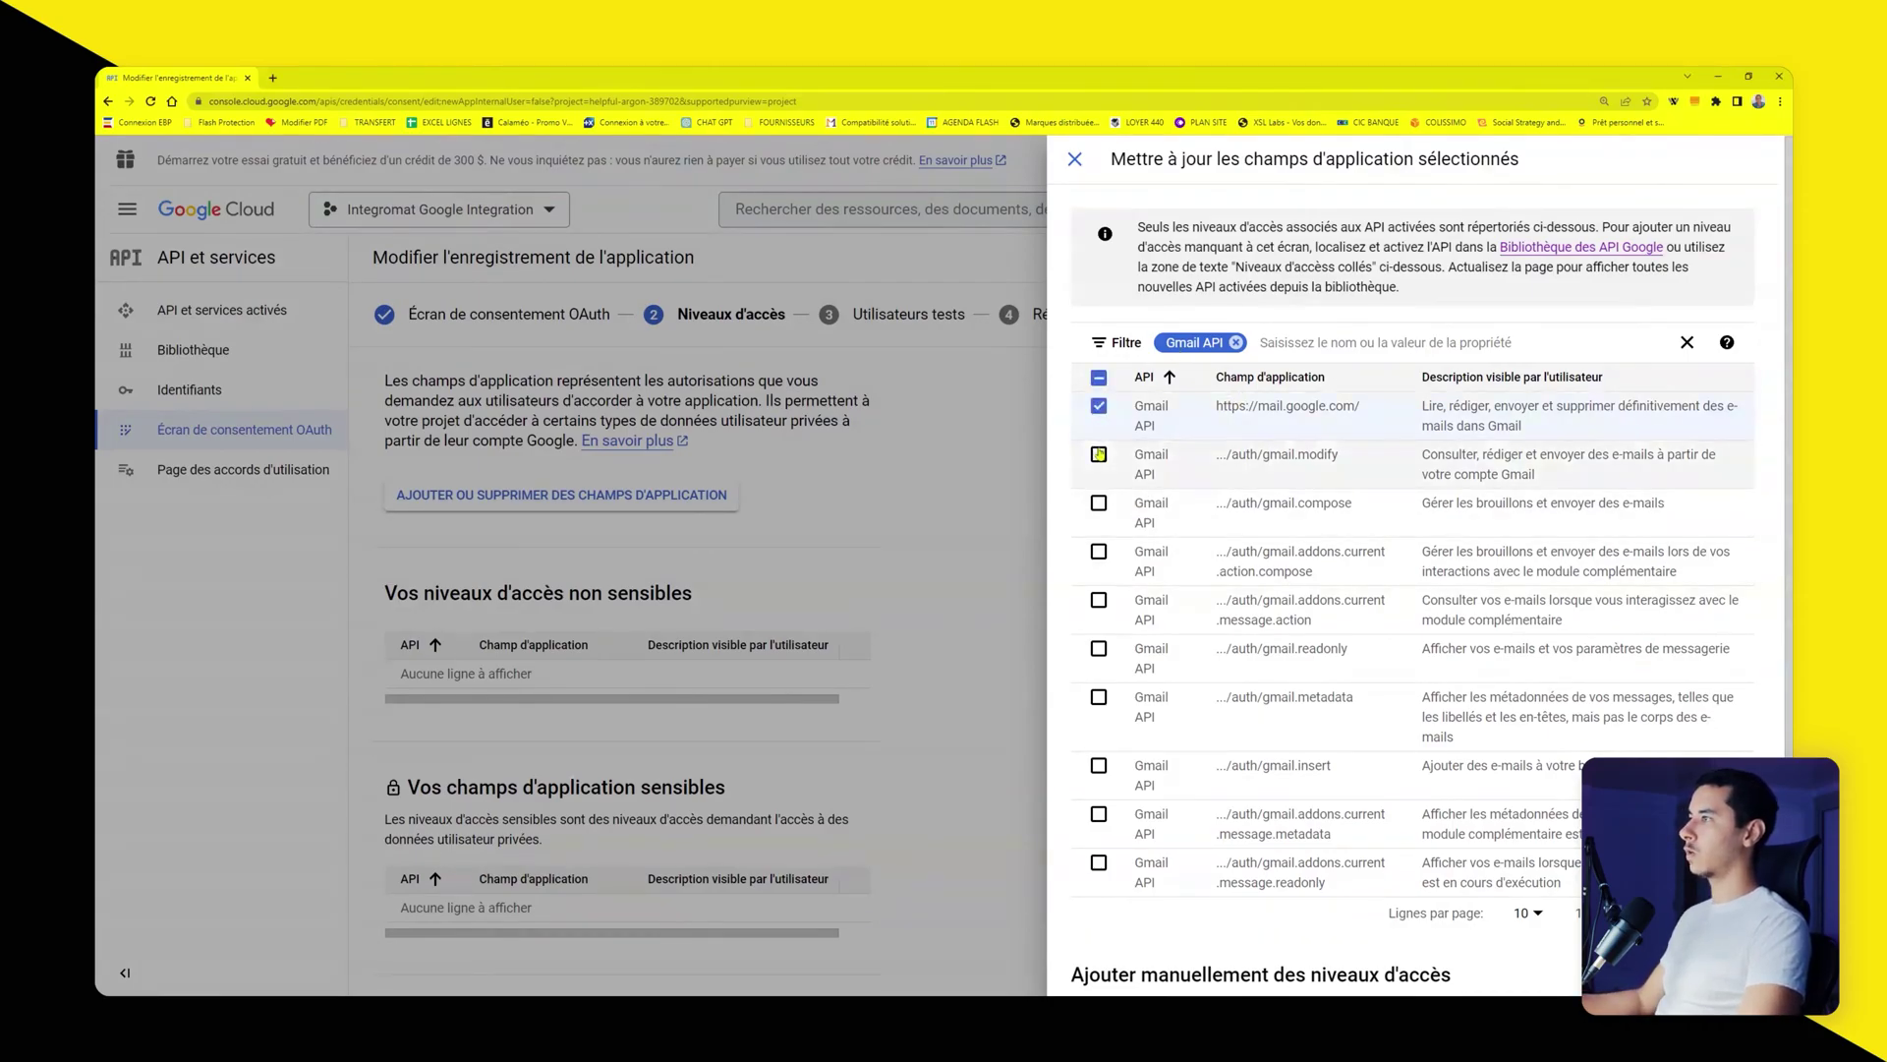
{"action": "left_click", "coordinate": [1099, 503]}
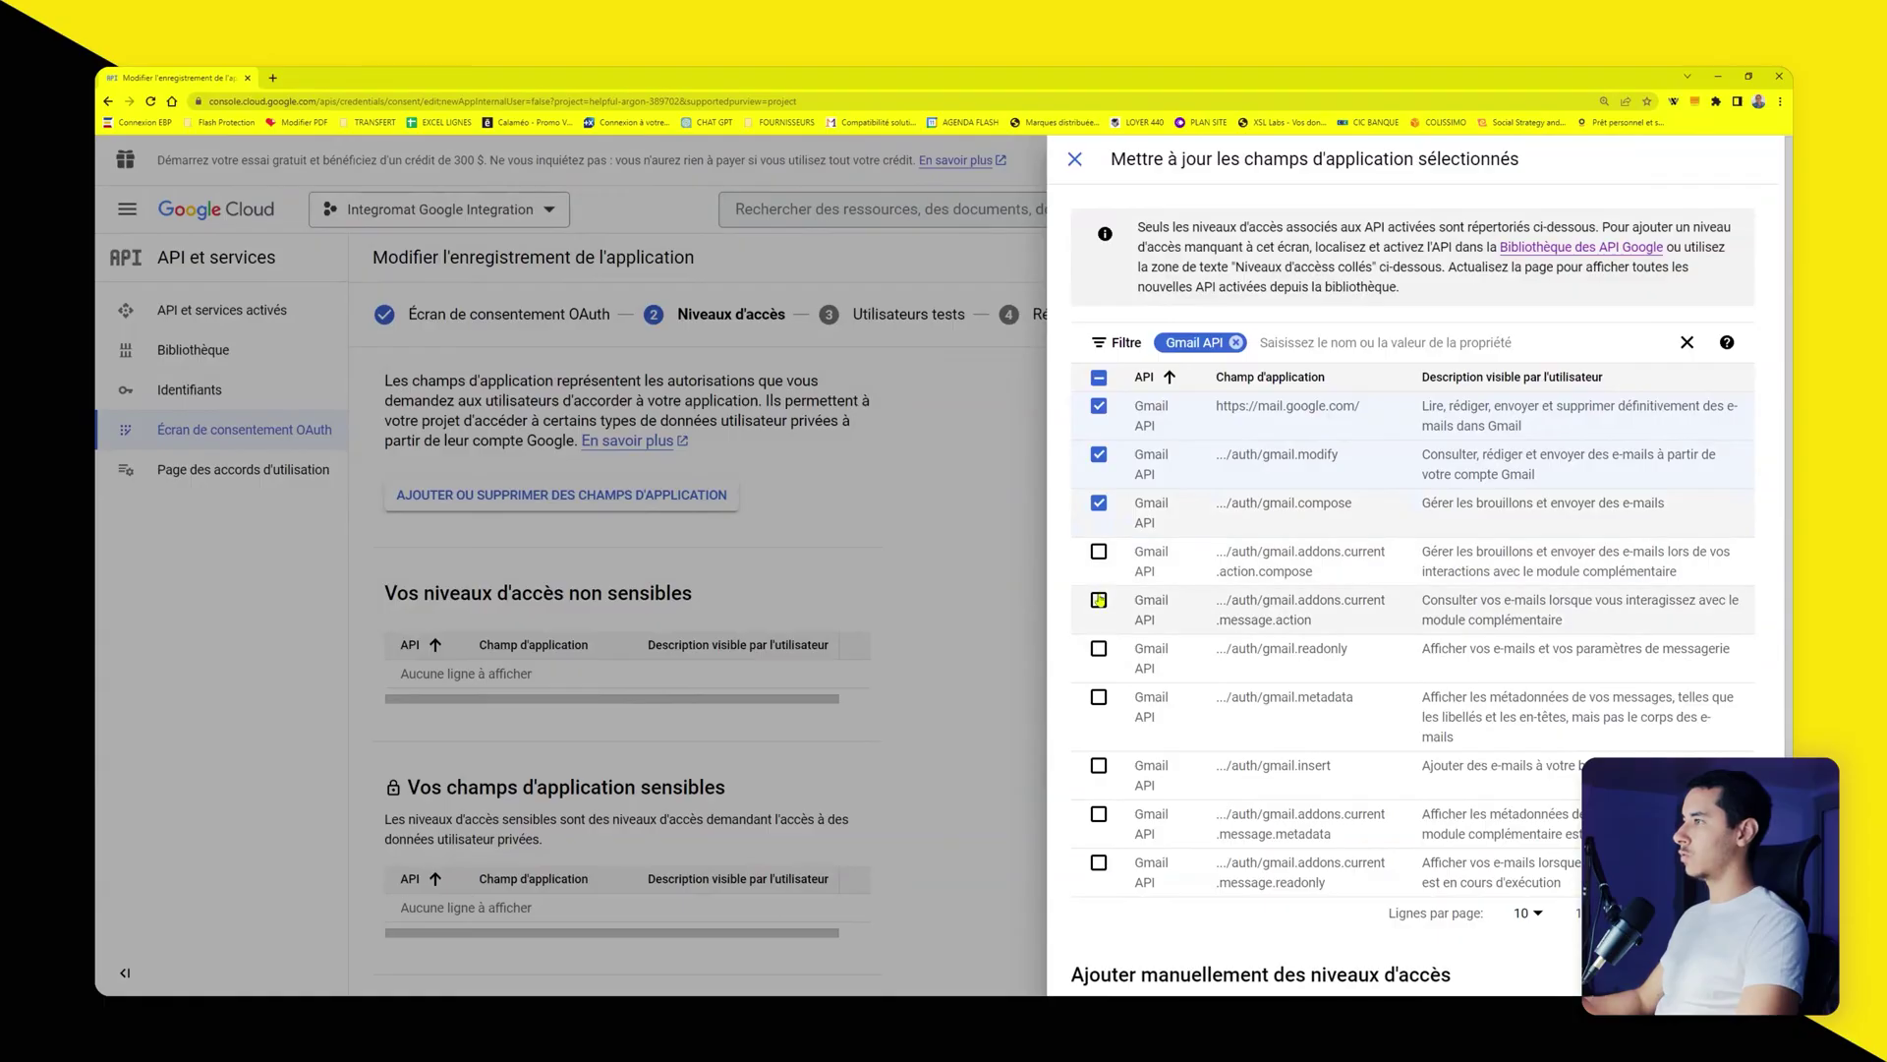
{"action": "left_click", "coordinate": [1099, 649]}
{"action": "left_click", "coordinate": [1099, 697]}
{"action": "left_click", "coordinate": [1098, 766]}
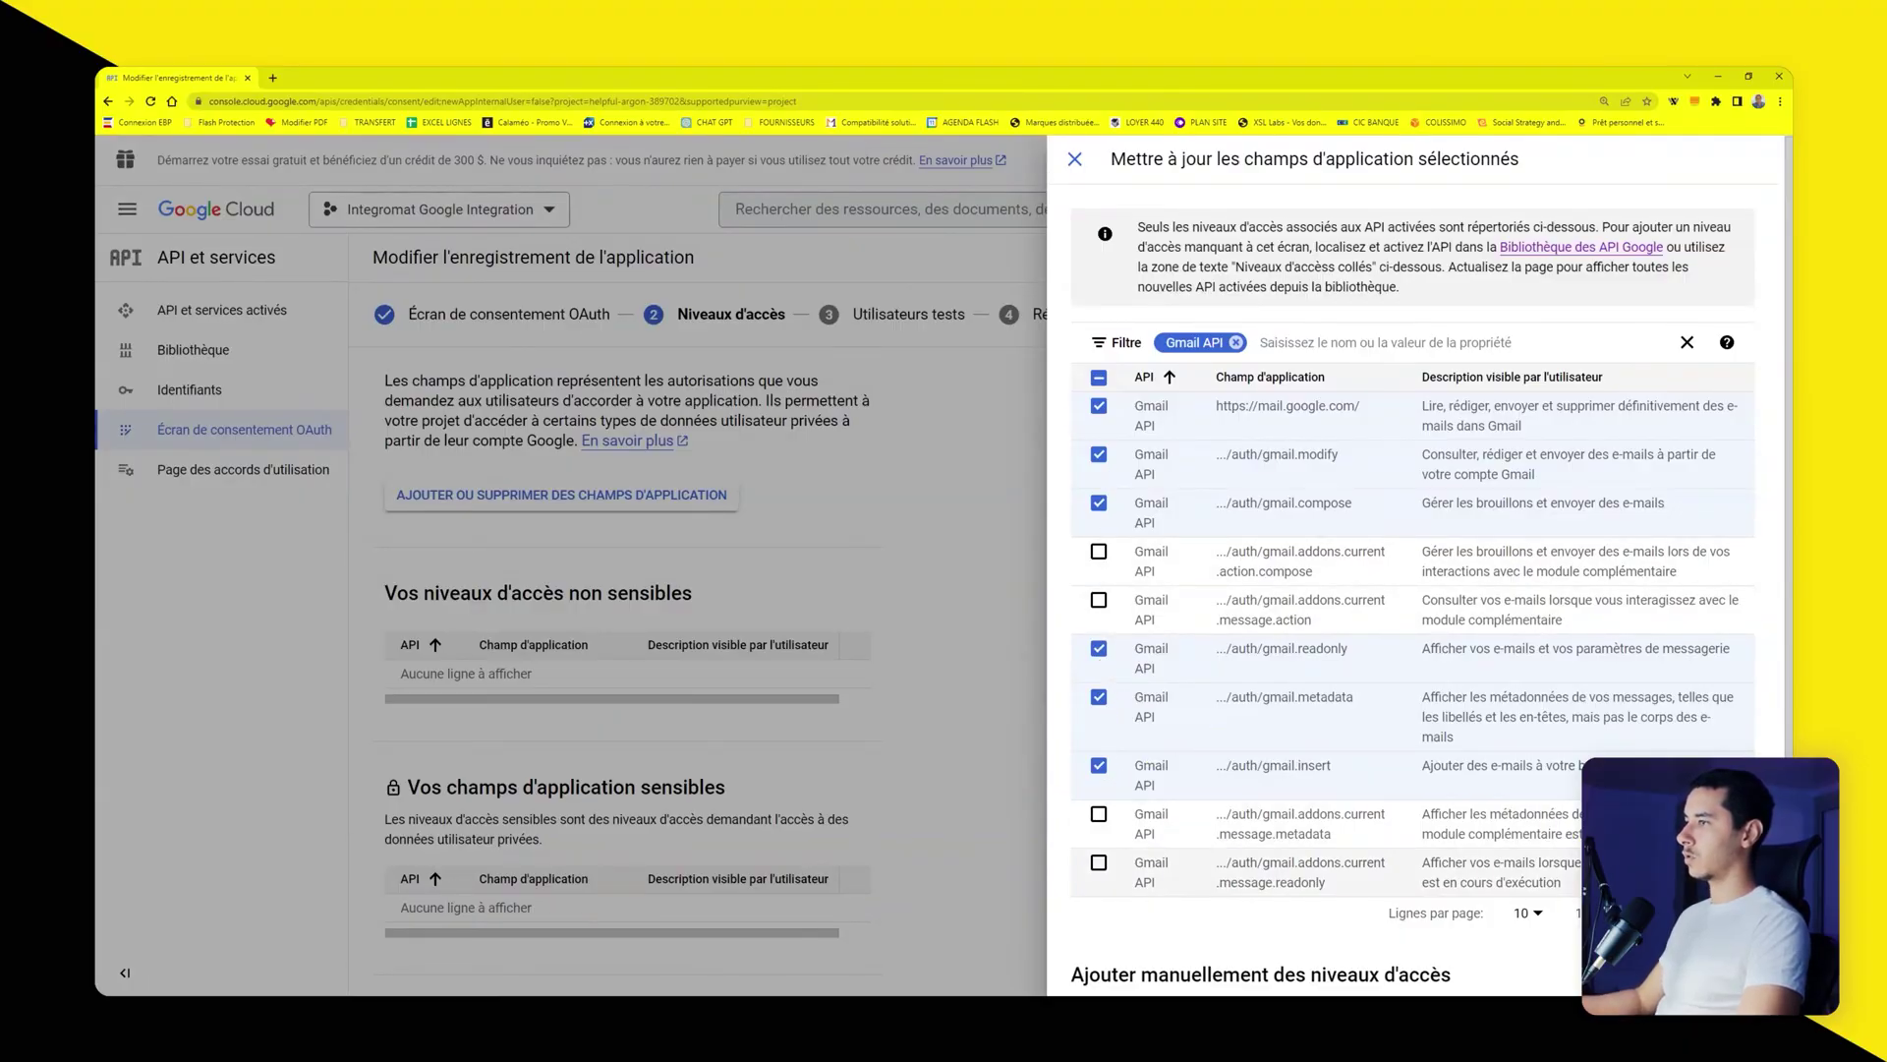
Step: Also select the gmail.send and gmail.labels scopes, update the application's scopes, and save to continue to the test users
{"action": "left_click", "coordinate": [1743, 913]}
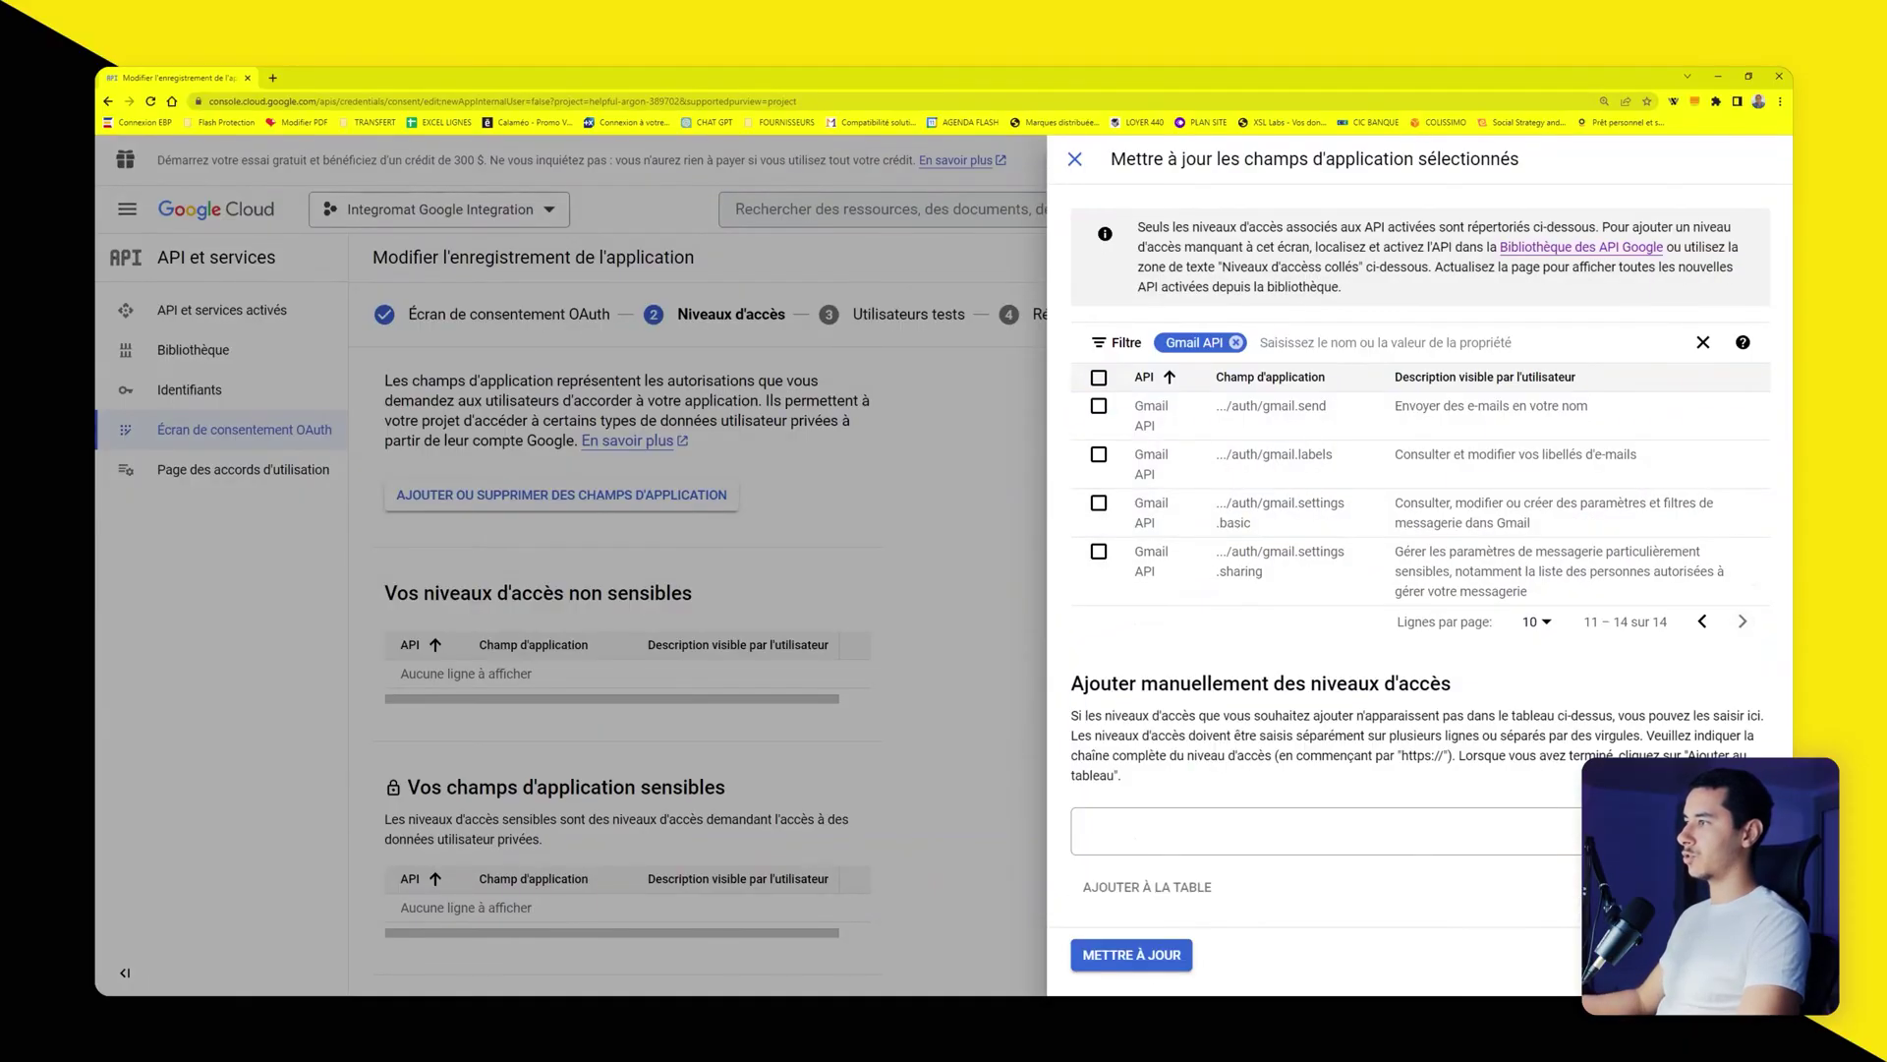
{"action": "left_click", "coordinate": [1098, 406]}
{"action": "left_click", "coordinate": [1098, 455]}
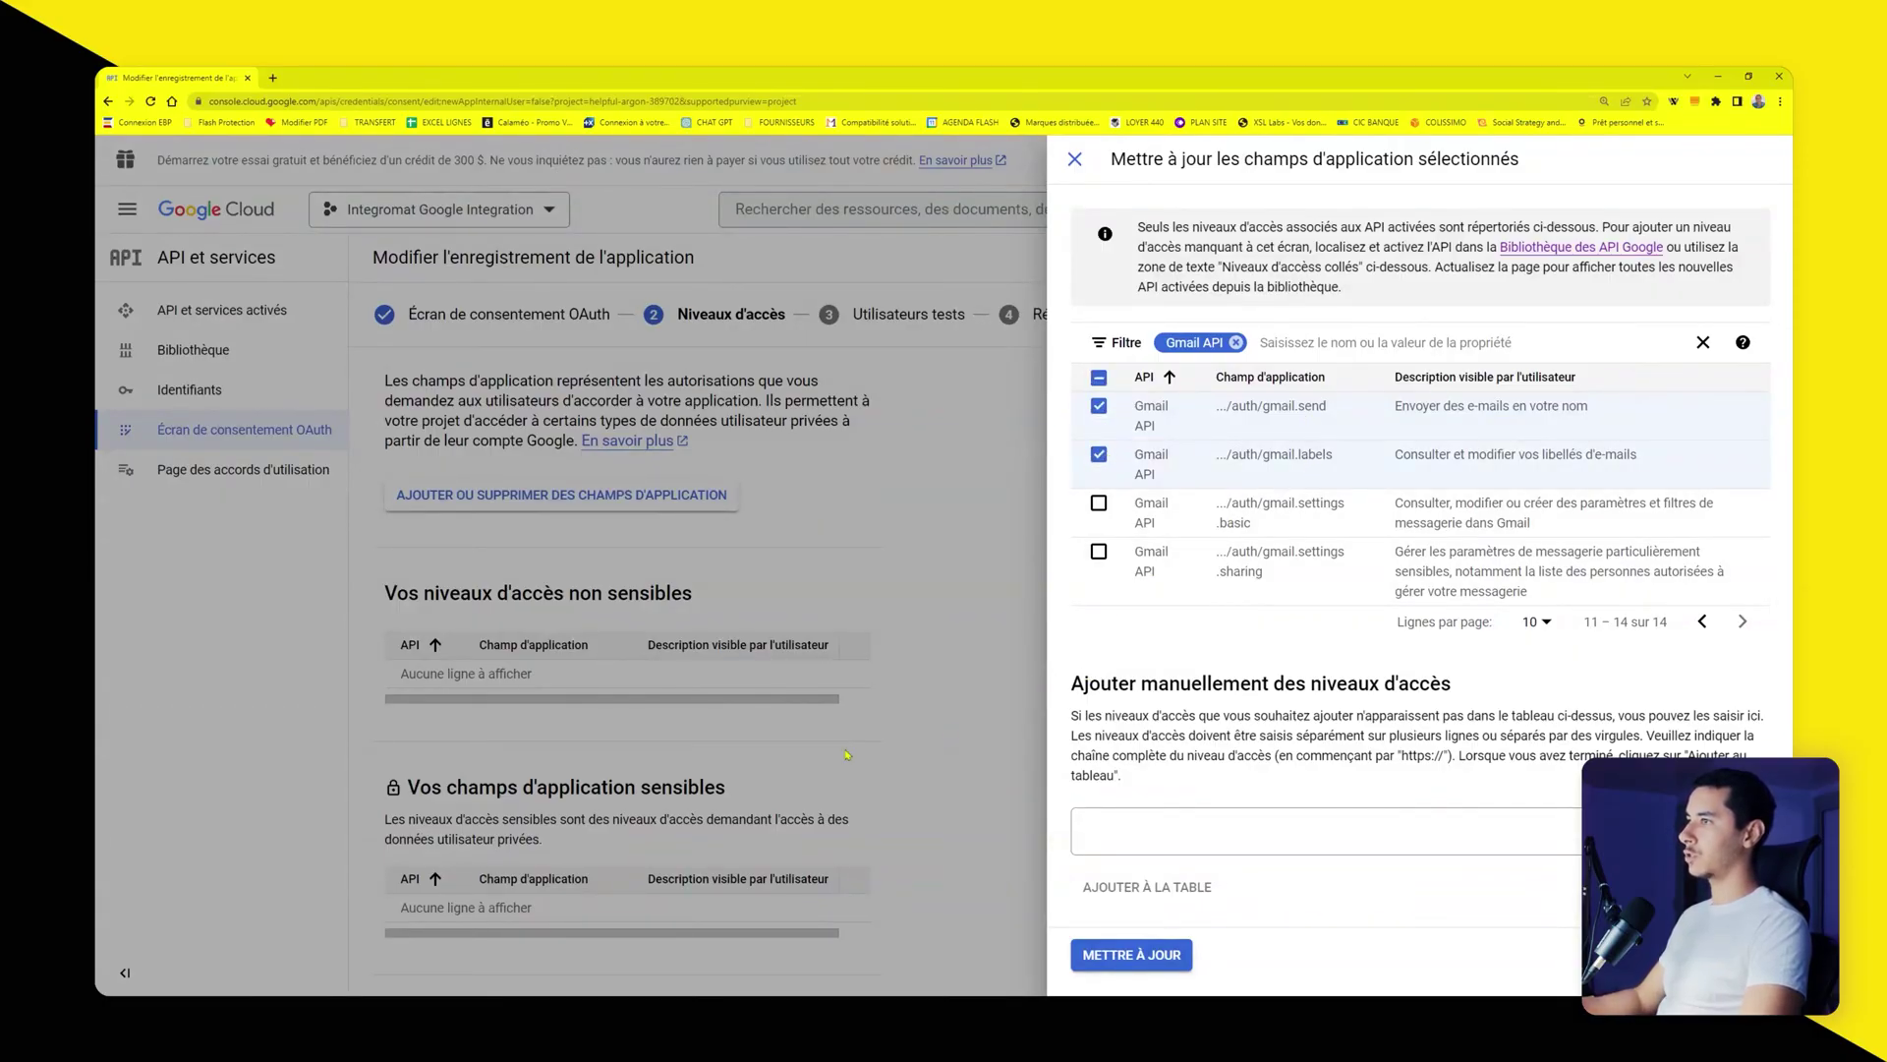
{"action": "left_click", "coordinate": [1131, 955]}
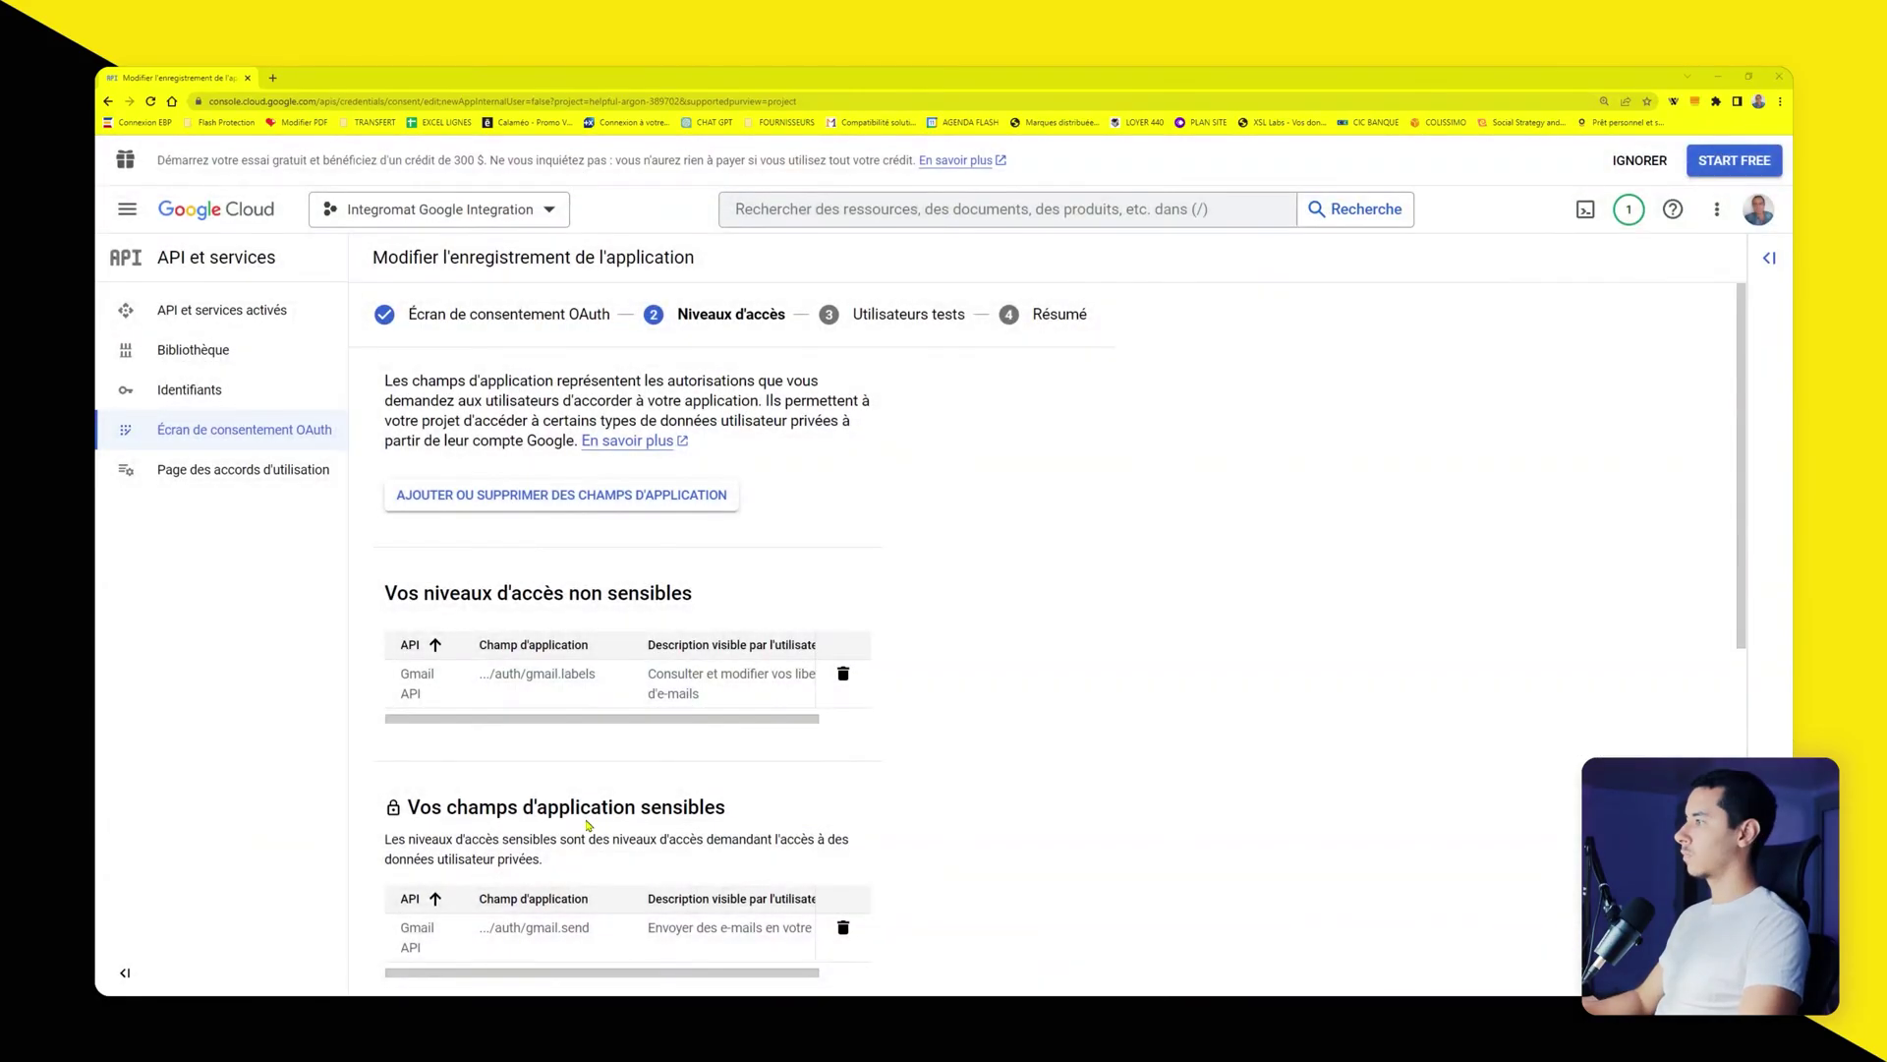
{"action": "scroll", "coordinate": [650, 795], "scroll_direction": "down", "scroll_amount": 5}
{"action": "scroll", "coordinate": [650, 795], "scroll_direction": "down", "scroll_amount": 3}
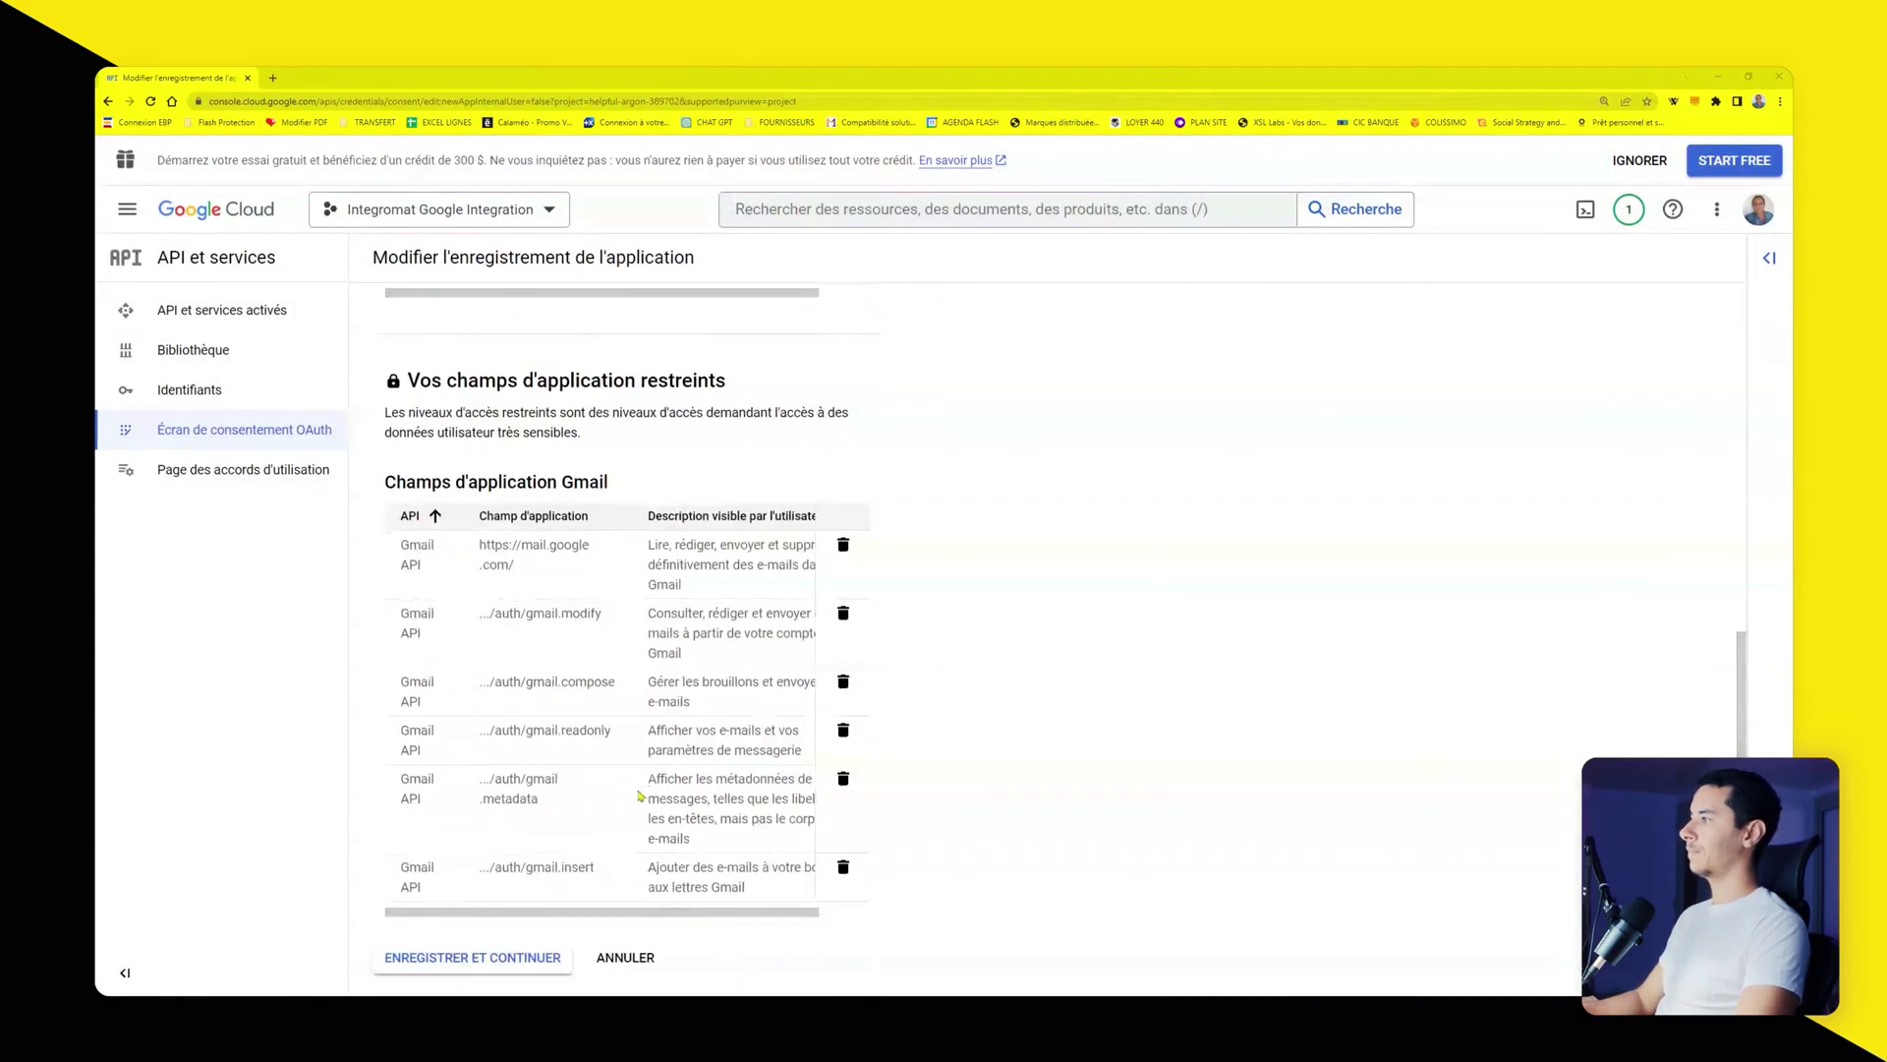
{"action": "left_click", "coordinate": [471, 957]}
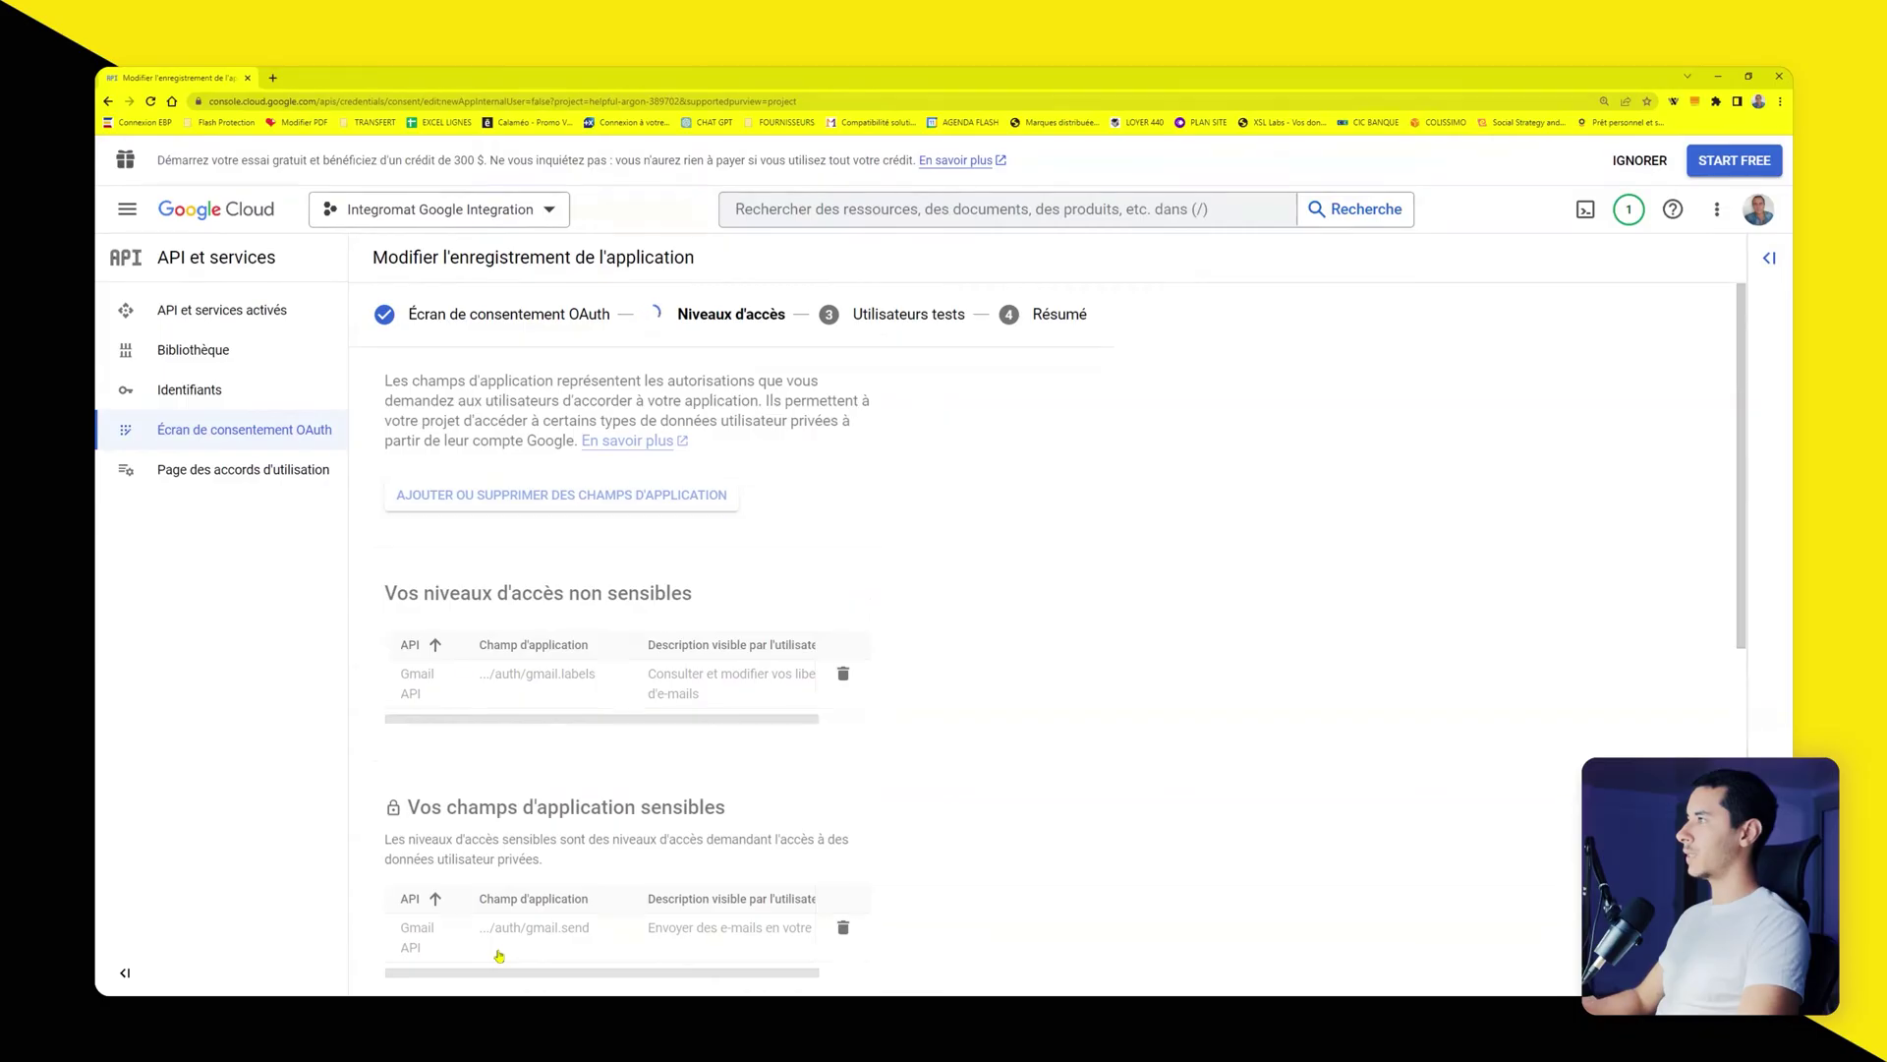
Step: Add the account's e-mail address as a test user, save, and return from the summary to the consent screen dashboard
{"action": "left_click", "coordinate": [452, 539]}
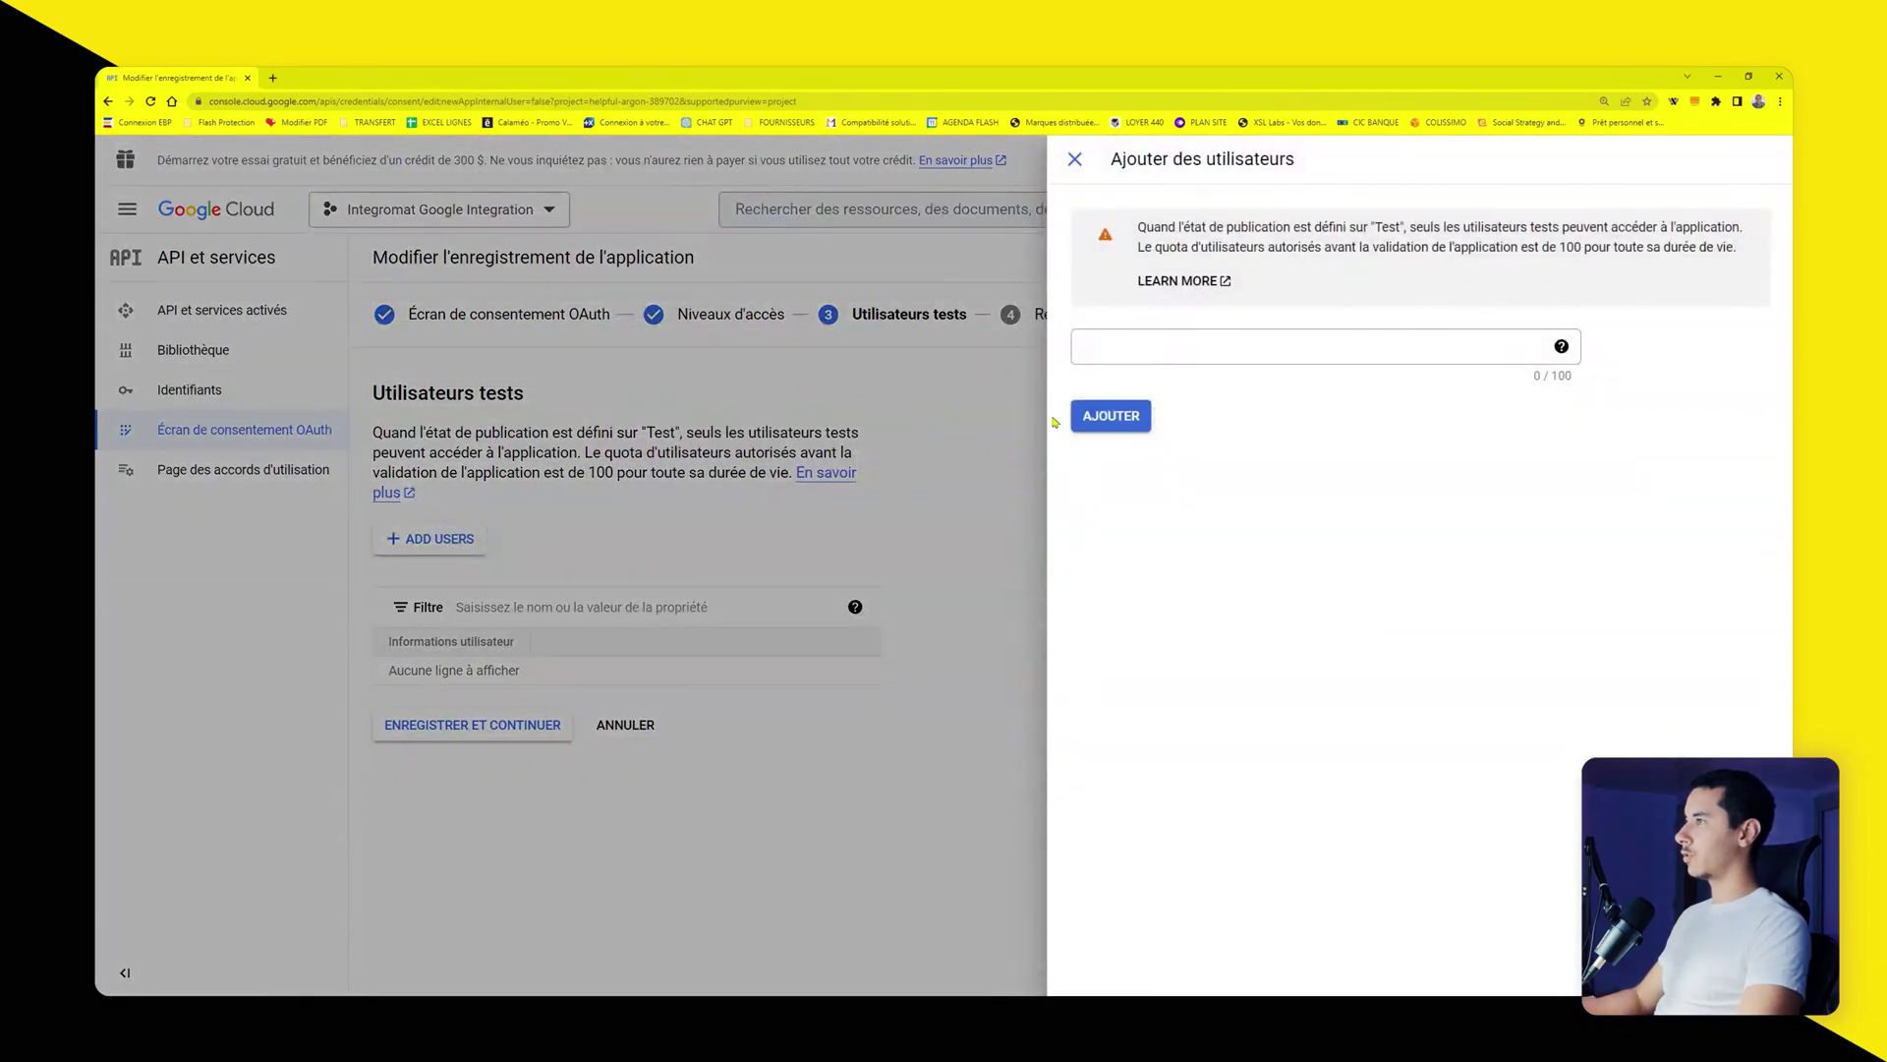
{"action": "left_click", "coordinate": [1111, 348]}
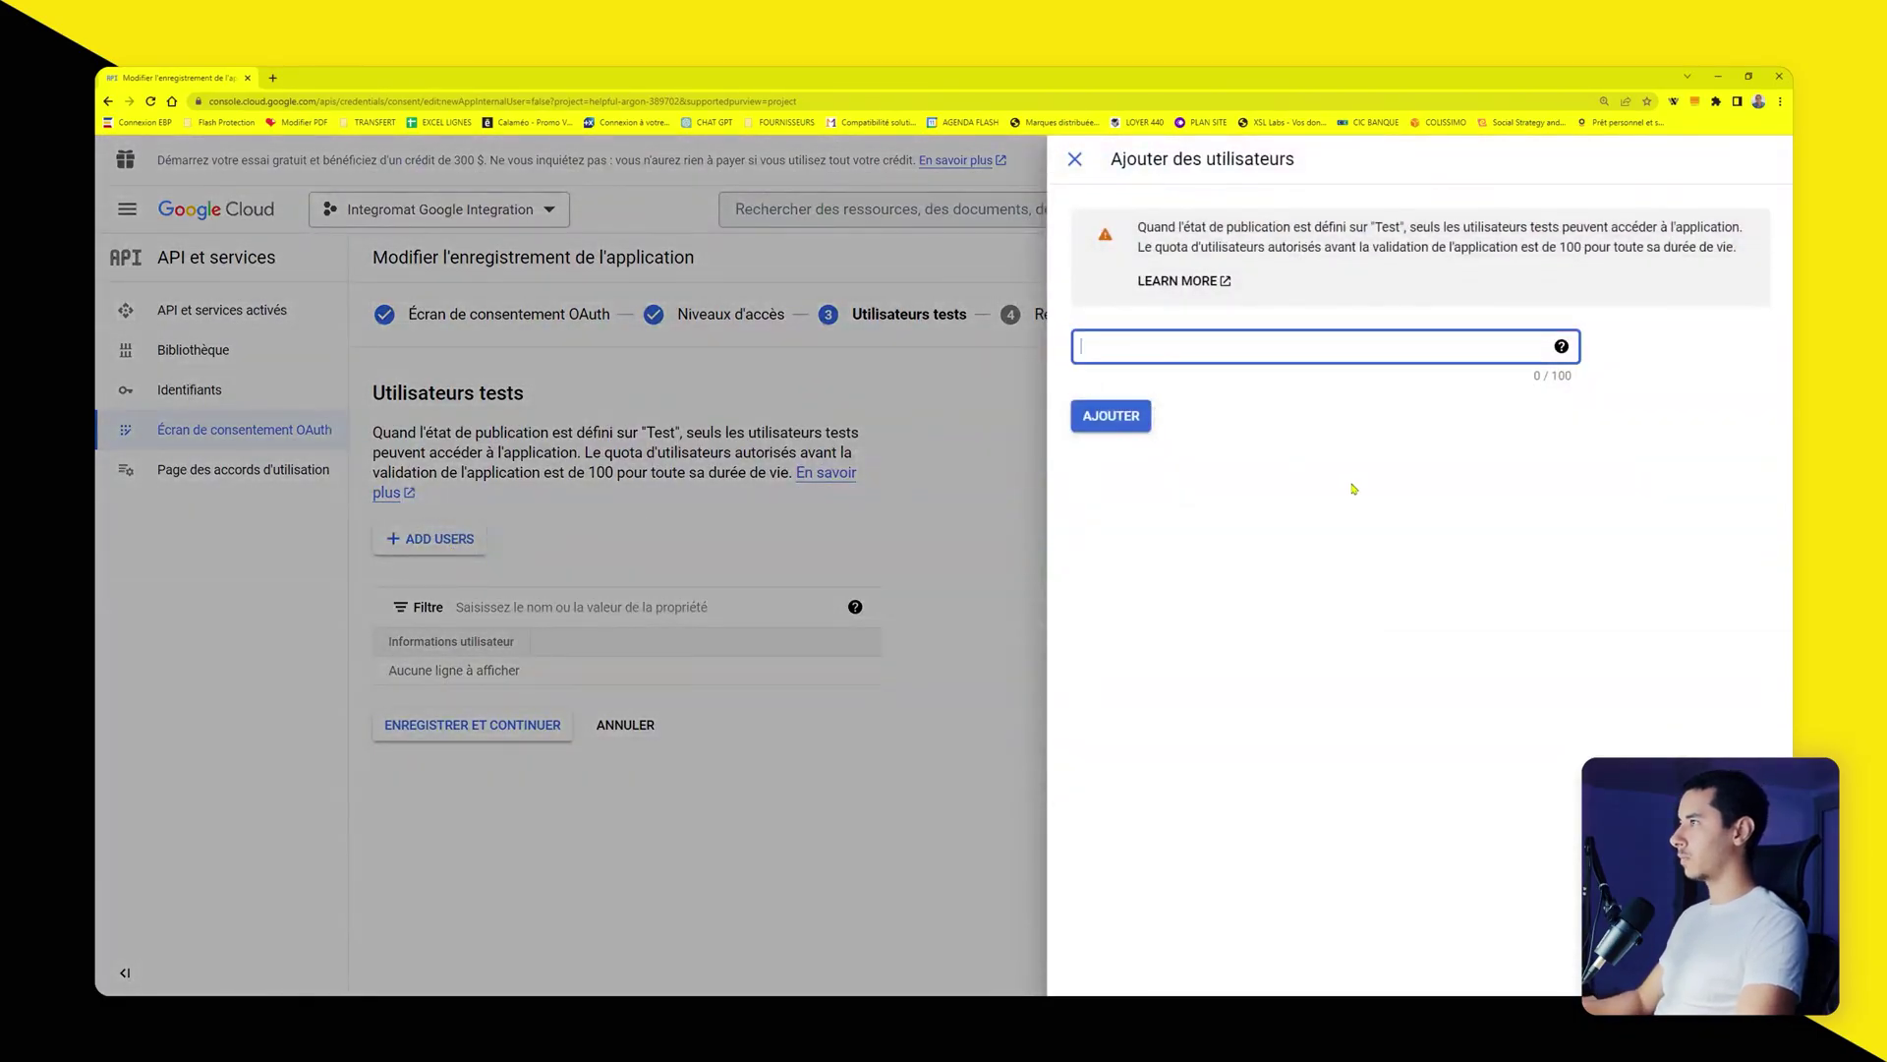
{"action": "key", "text": "ctrl+v"}
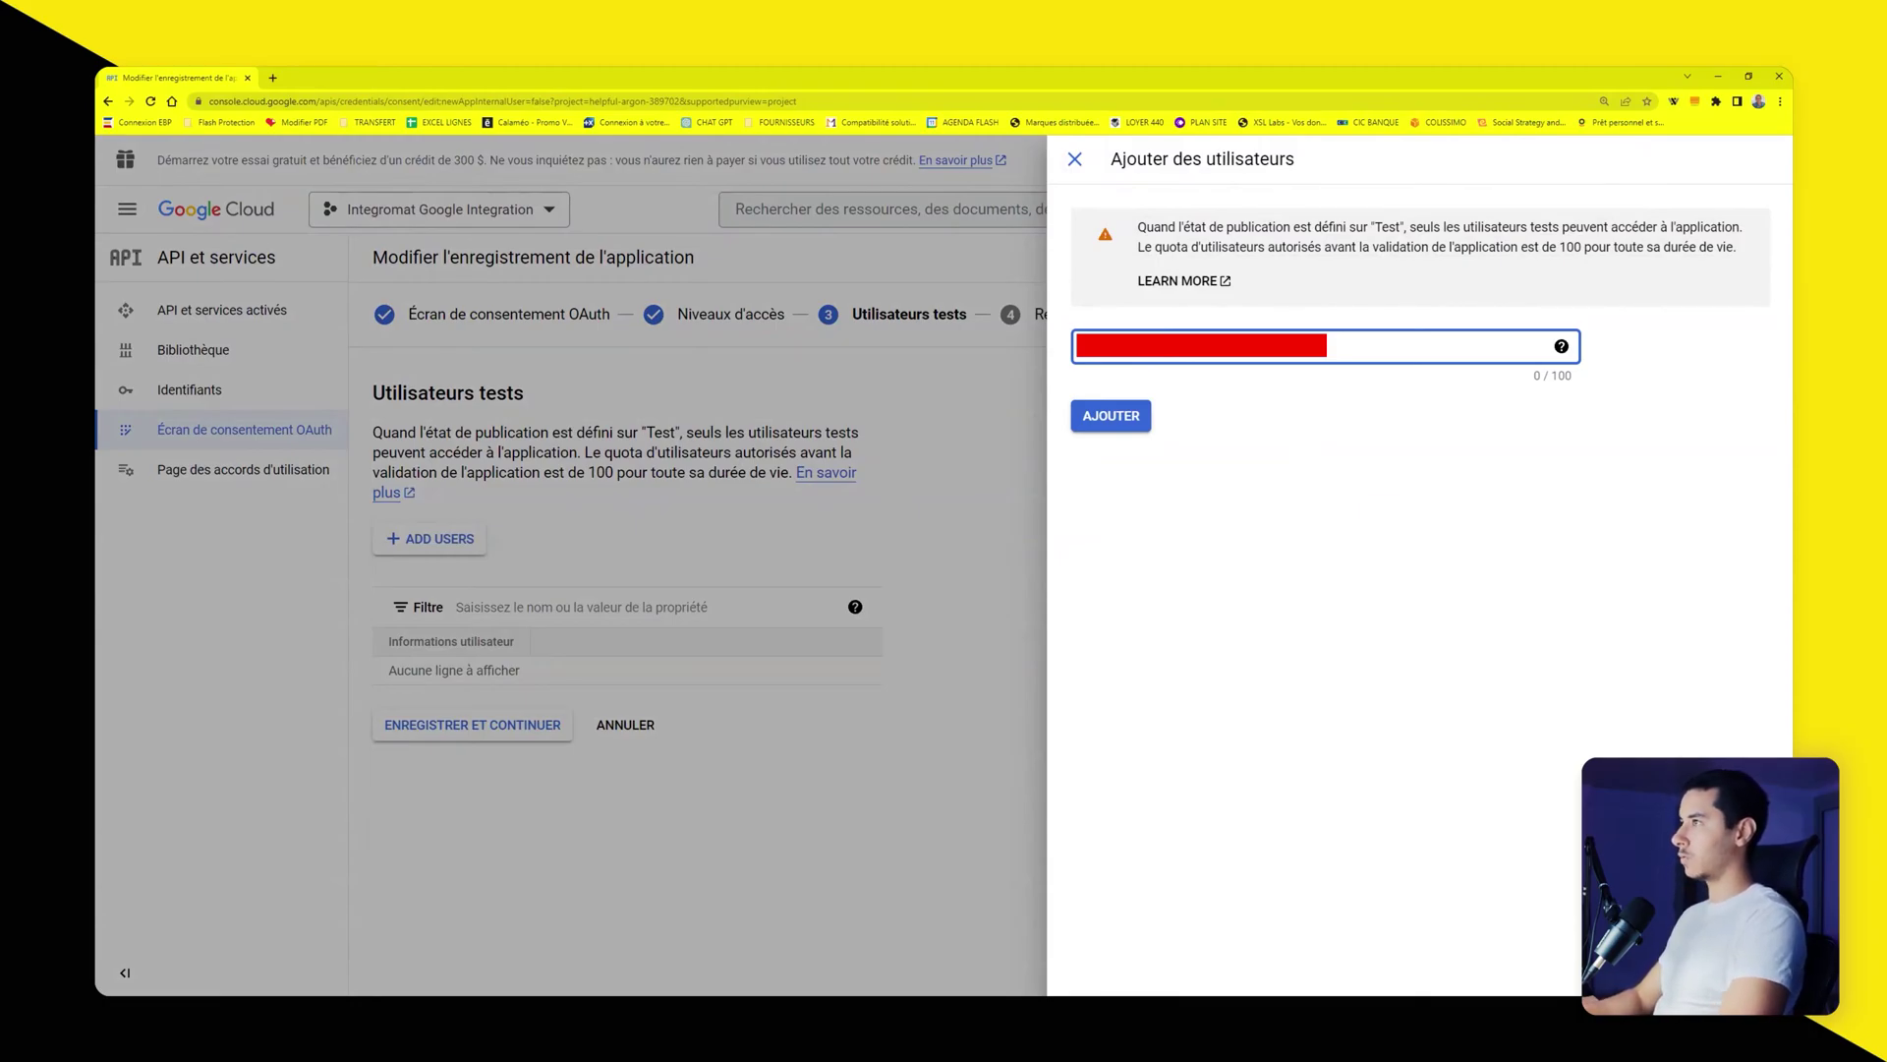
{"action": "left_click", "coordinate": [1111, 415]}
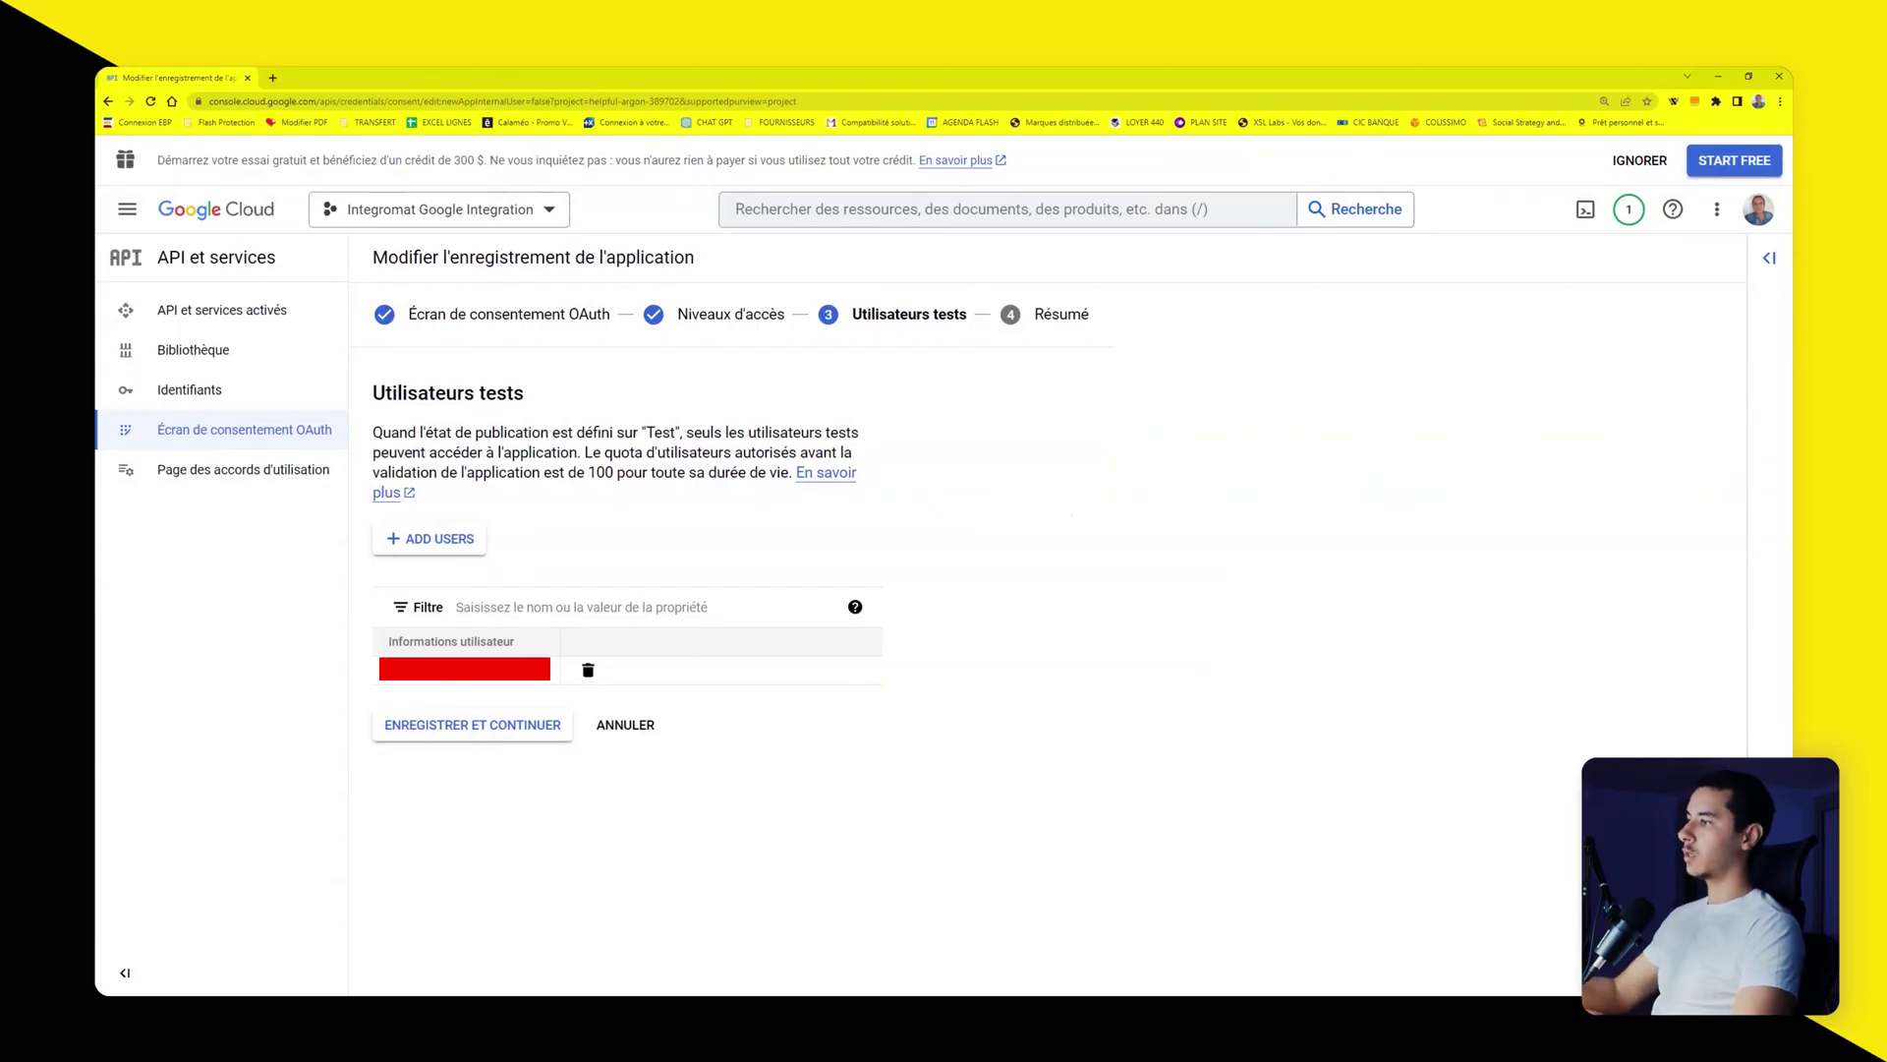
{"action": "left_click", "coordinate": [494, 743]}
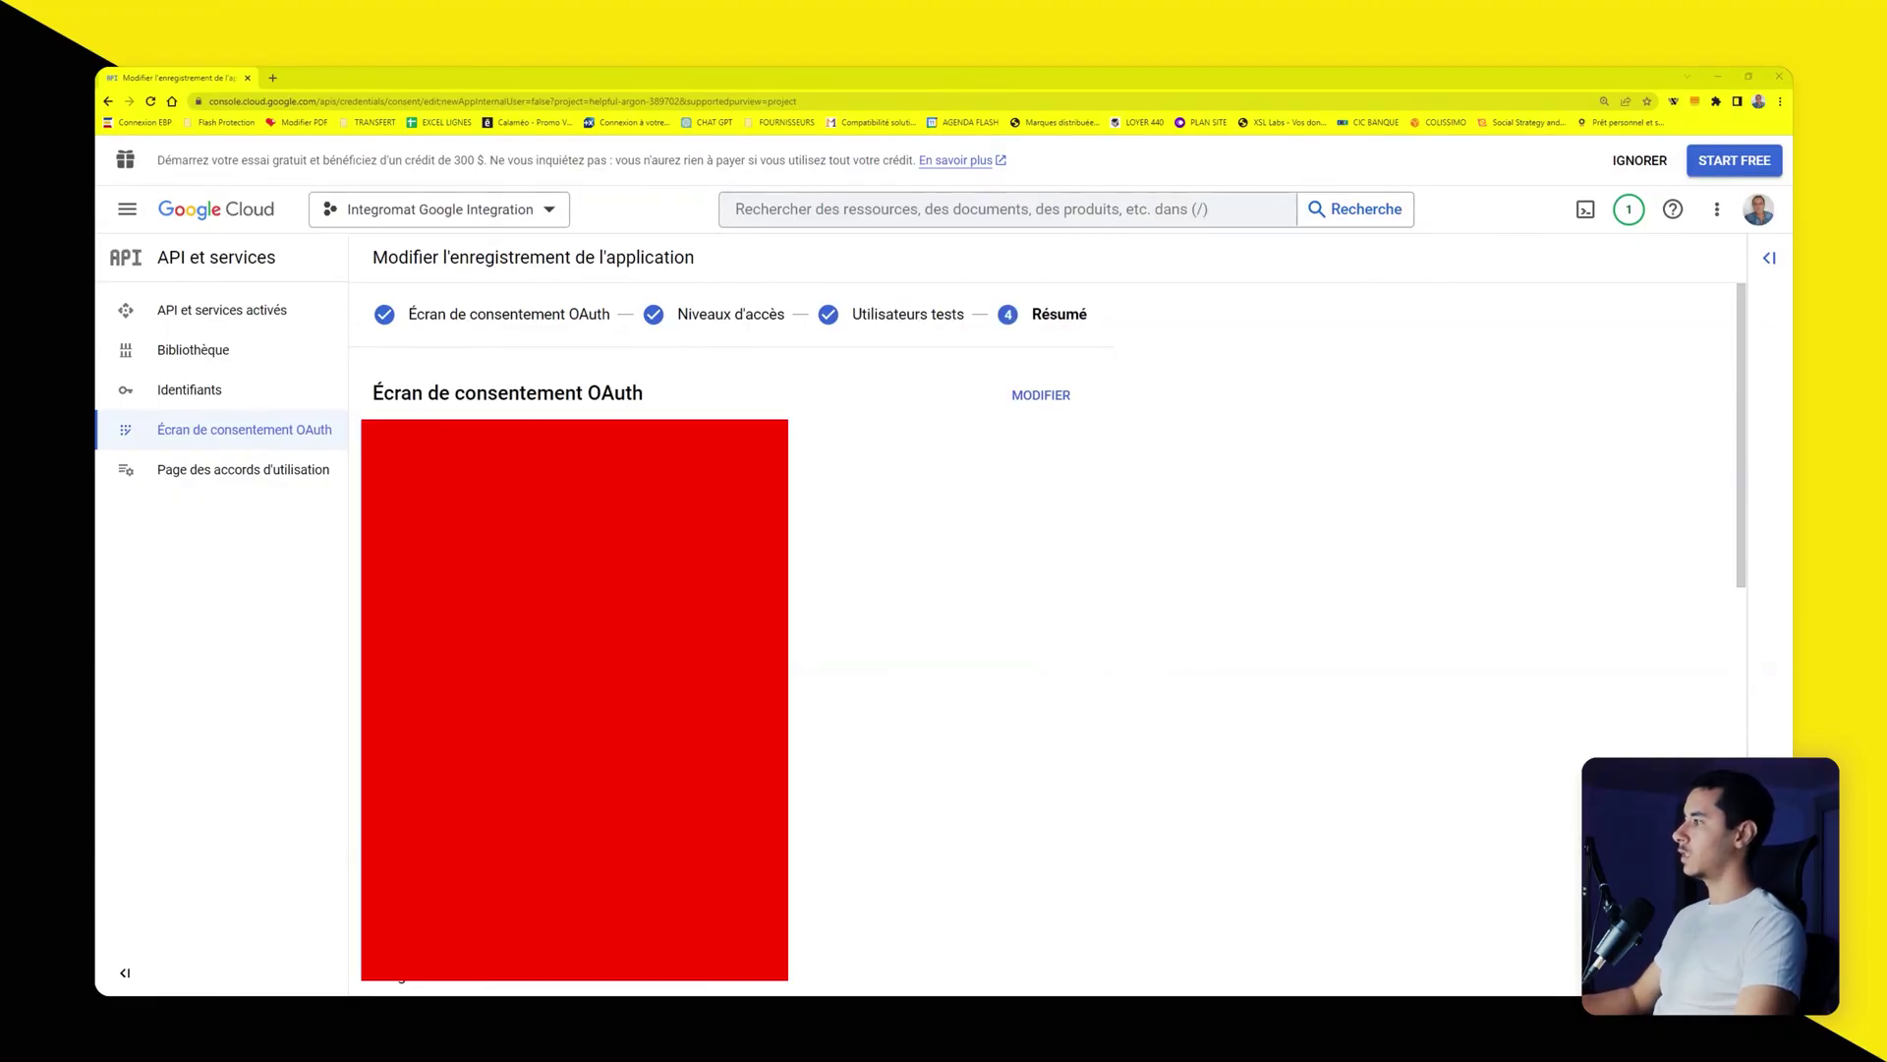
{"action": "scroll", "coordinate": [876, 640], "scroll_direction": "down", "scroll_amount": 15}
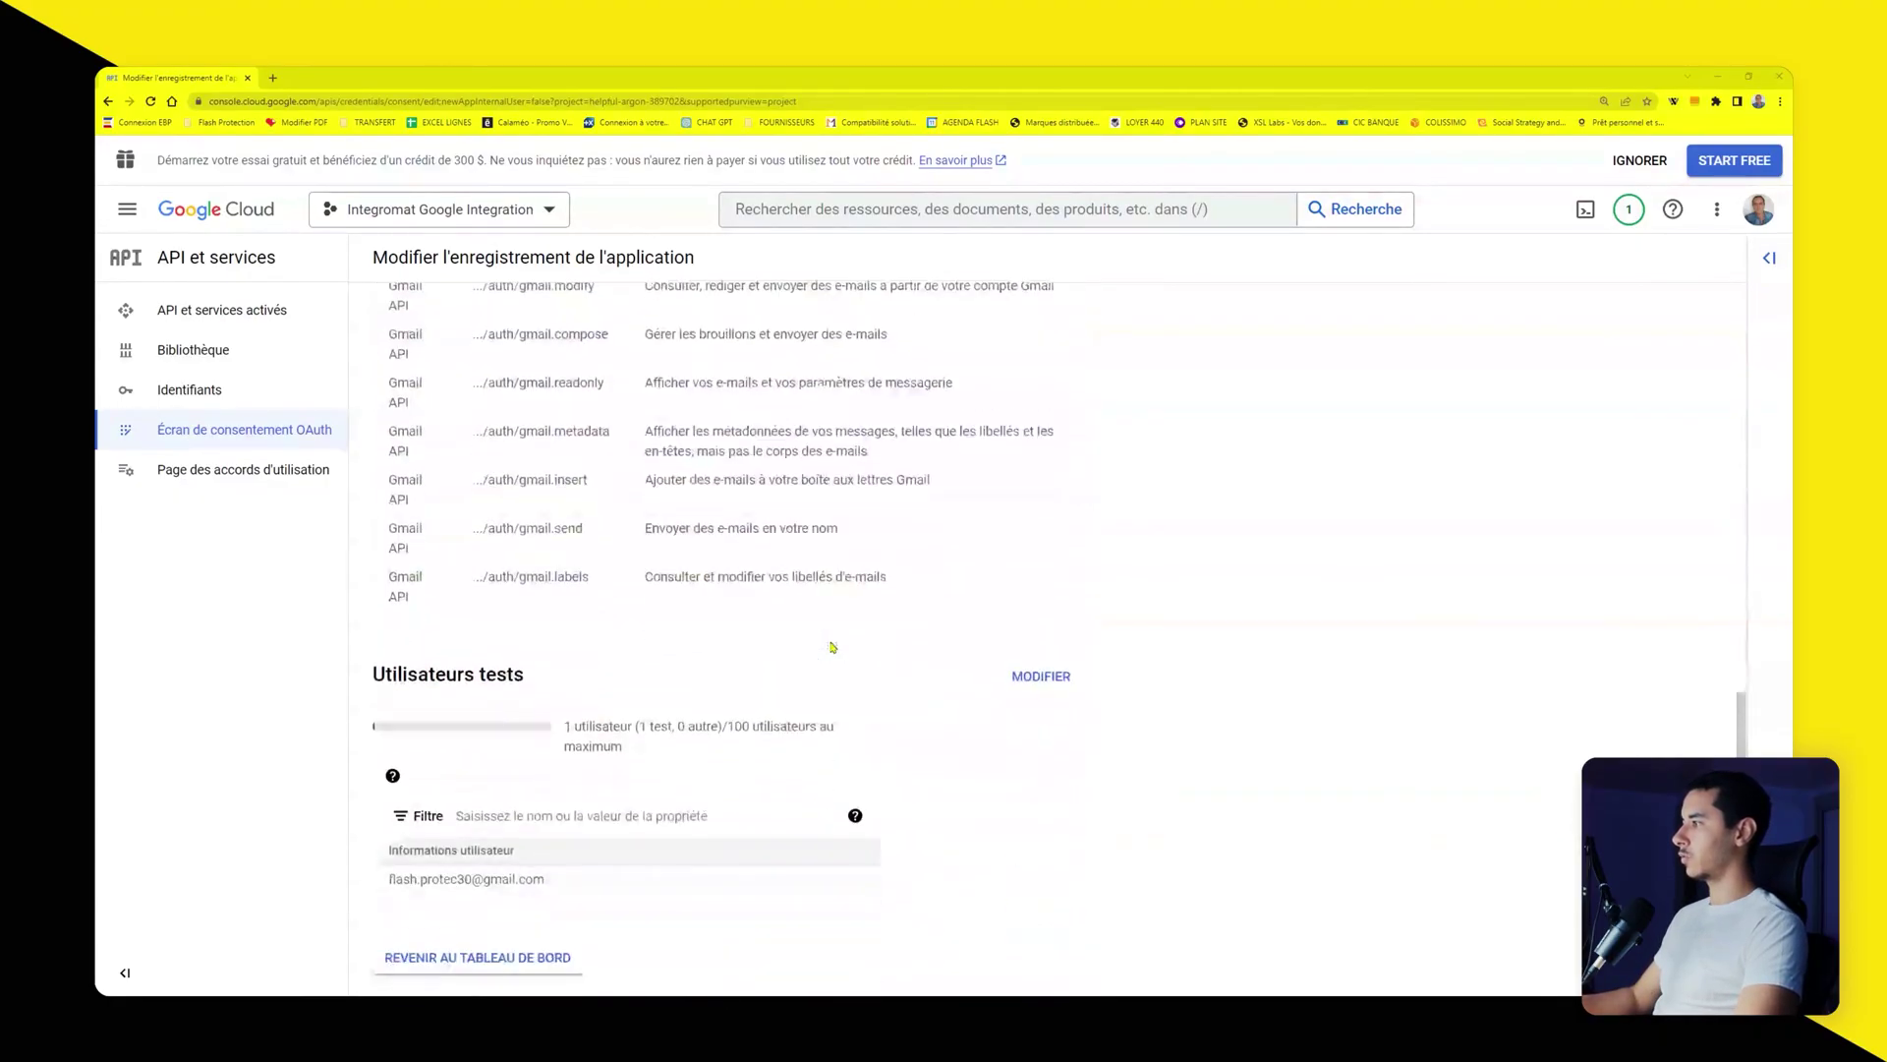
{"action": "left_click", "coordinate": [538, 958]}
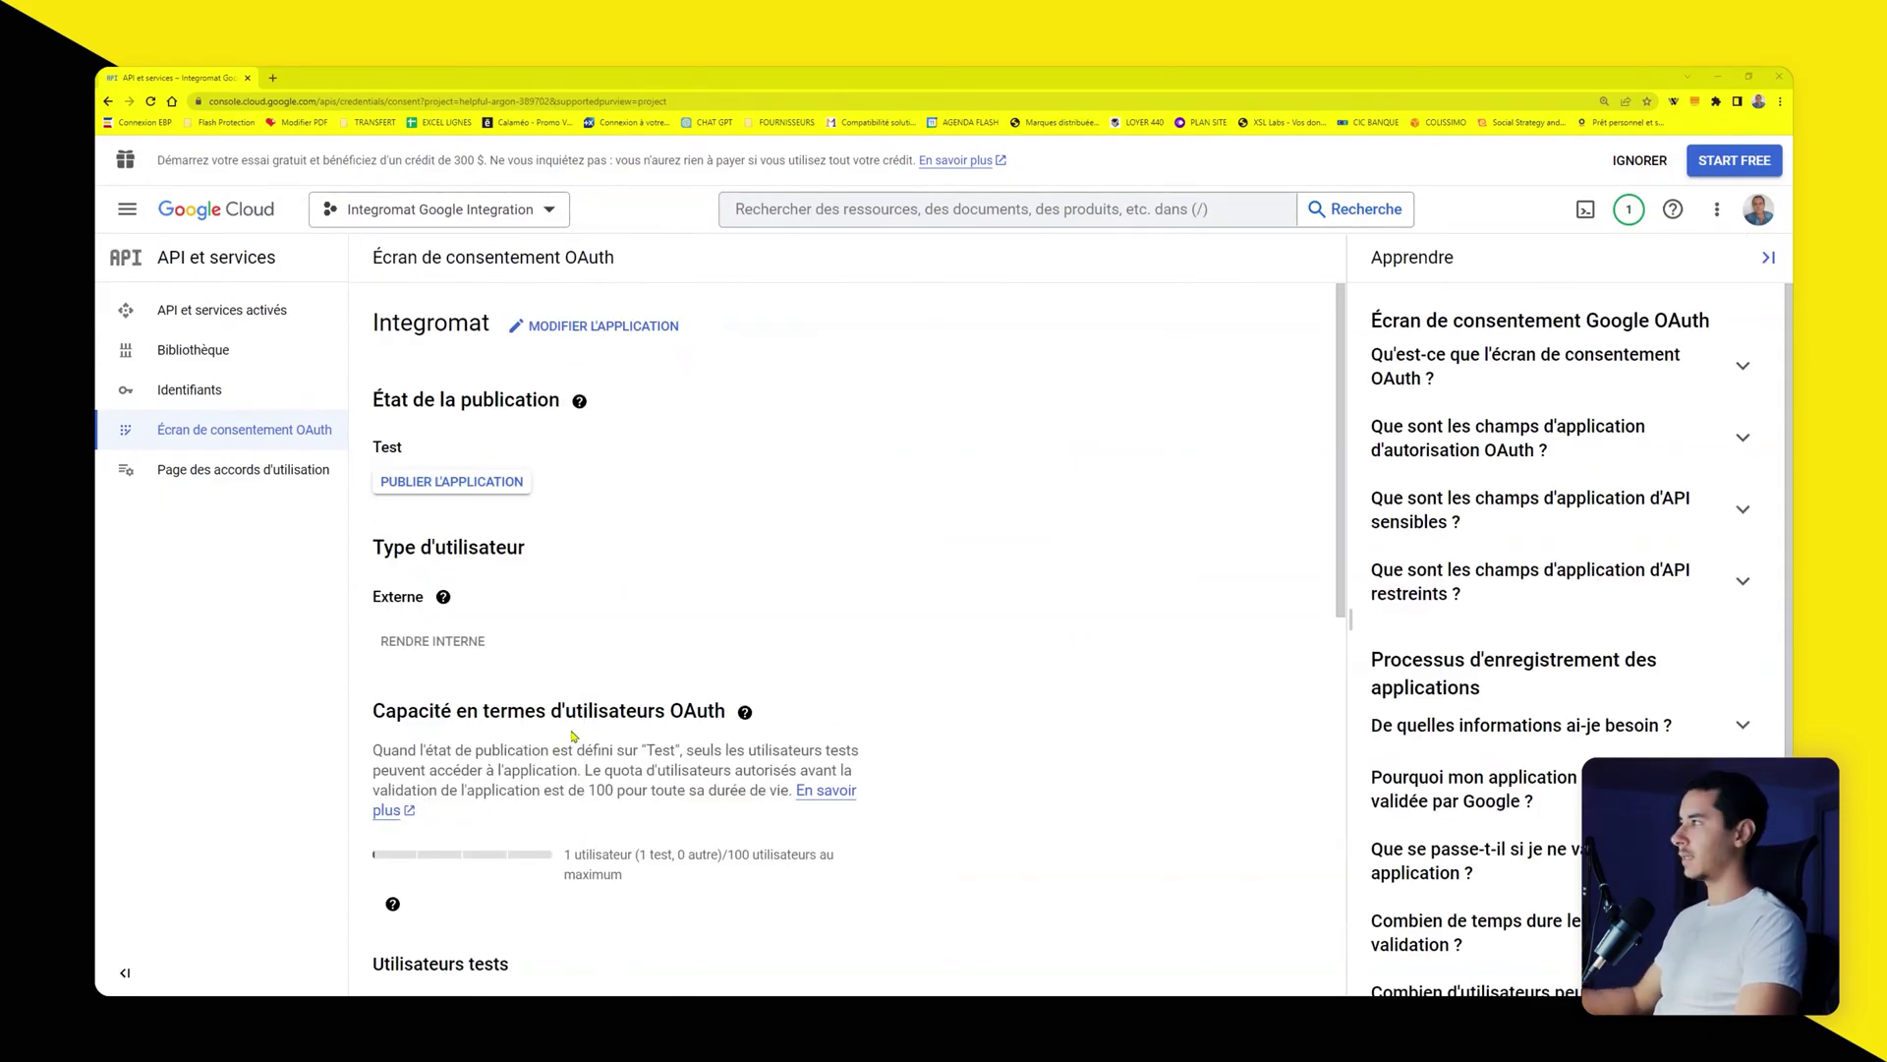
Step: Start a new OAuth client ID in the project's credentials with application type Application Web and the name Integromat
{"action": "left_click", "coordinate": [220, 405]}
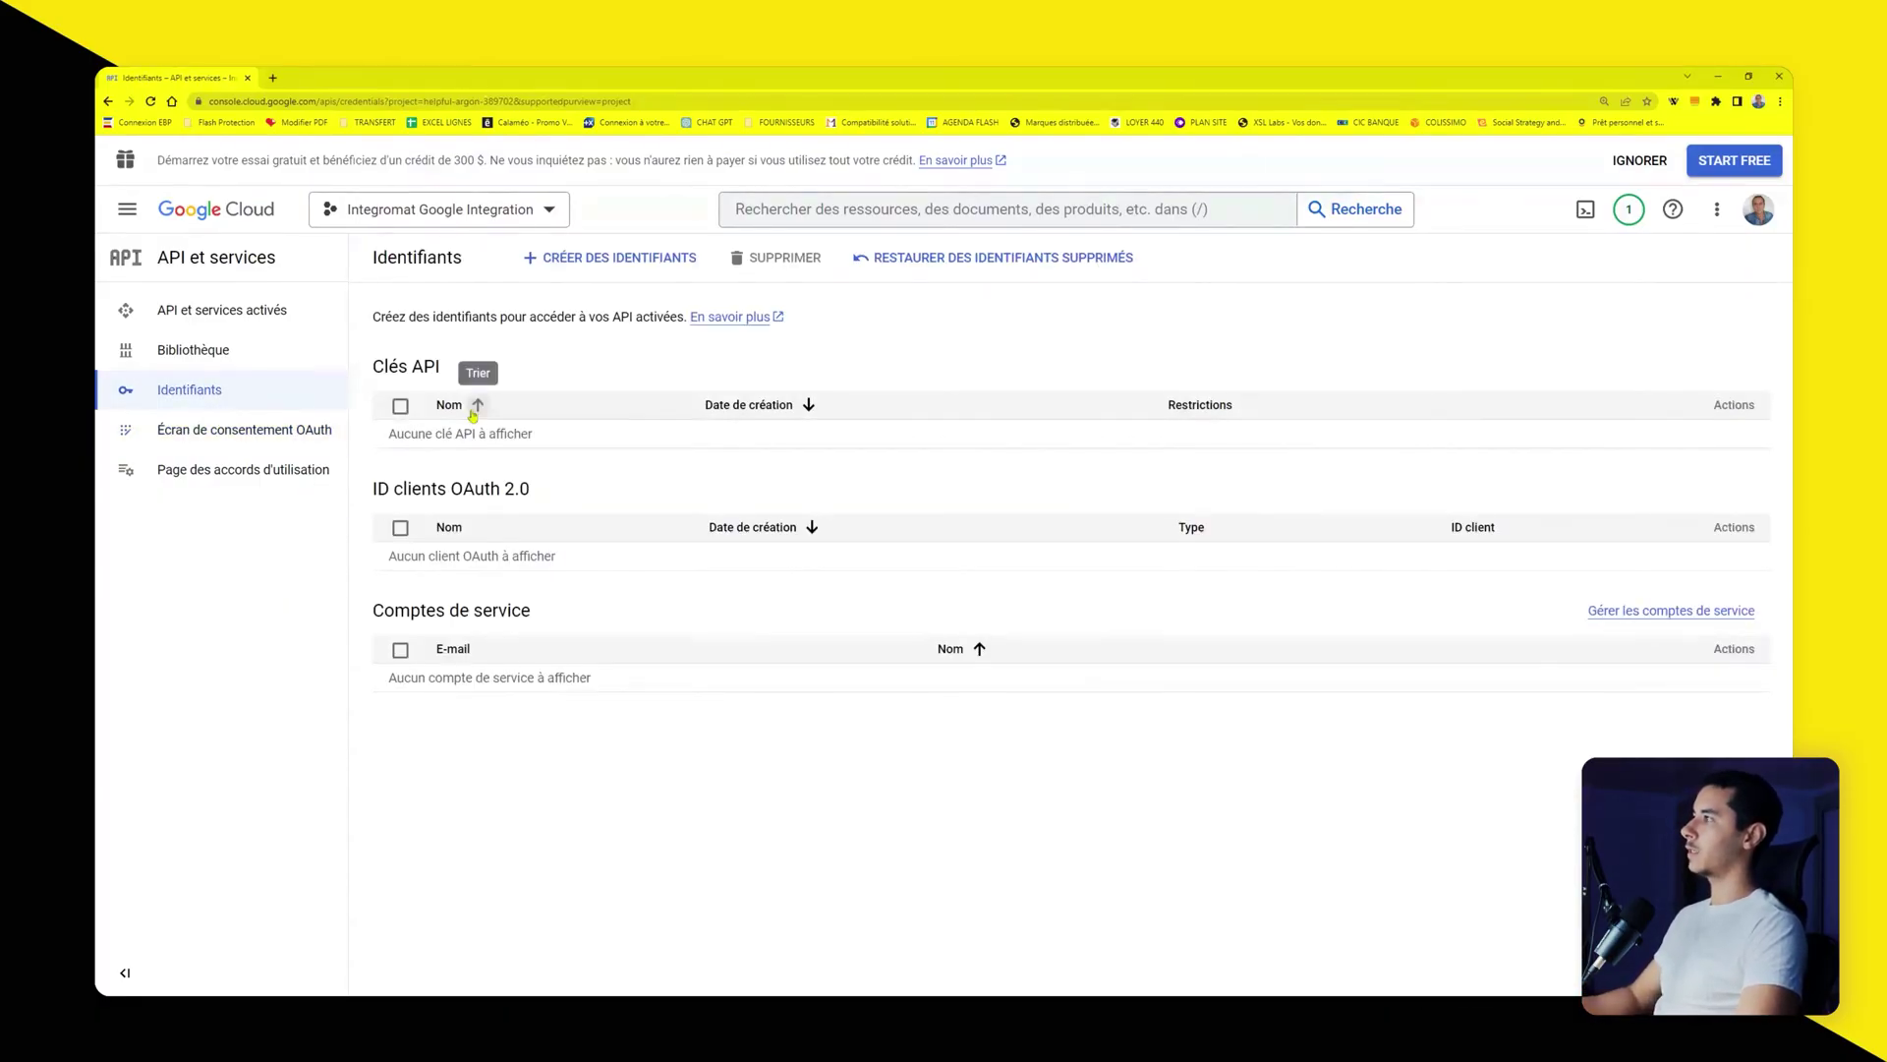
{"action": "left_click", "coordinate": [598, 264]}
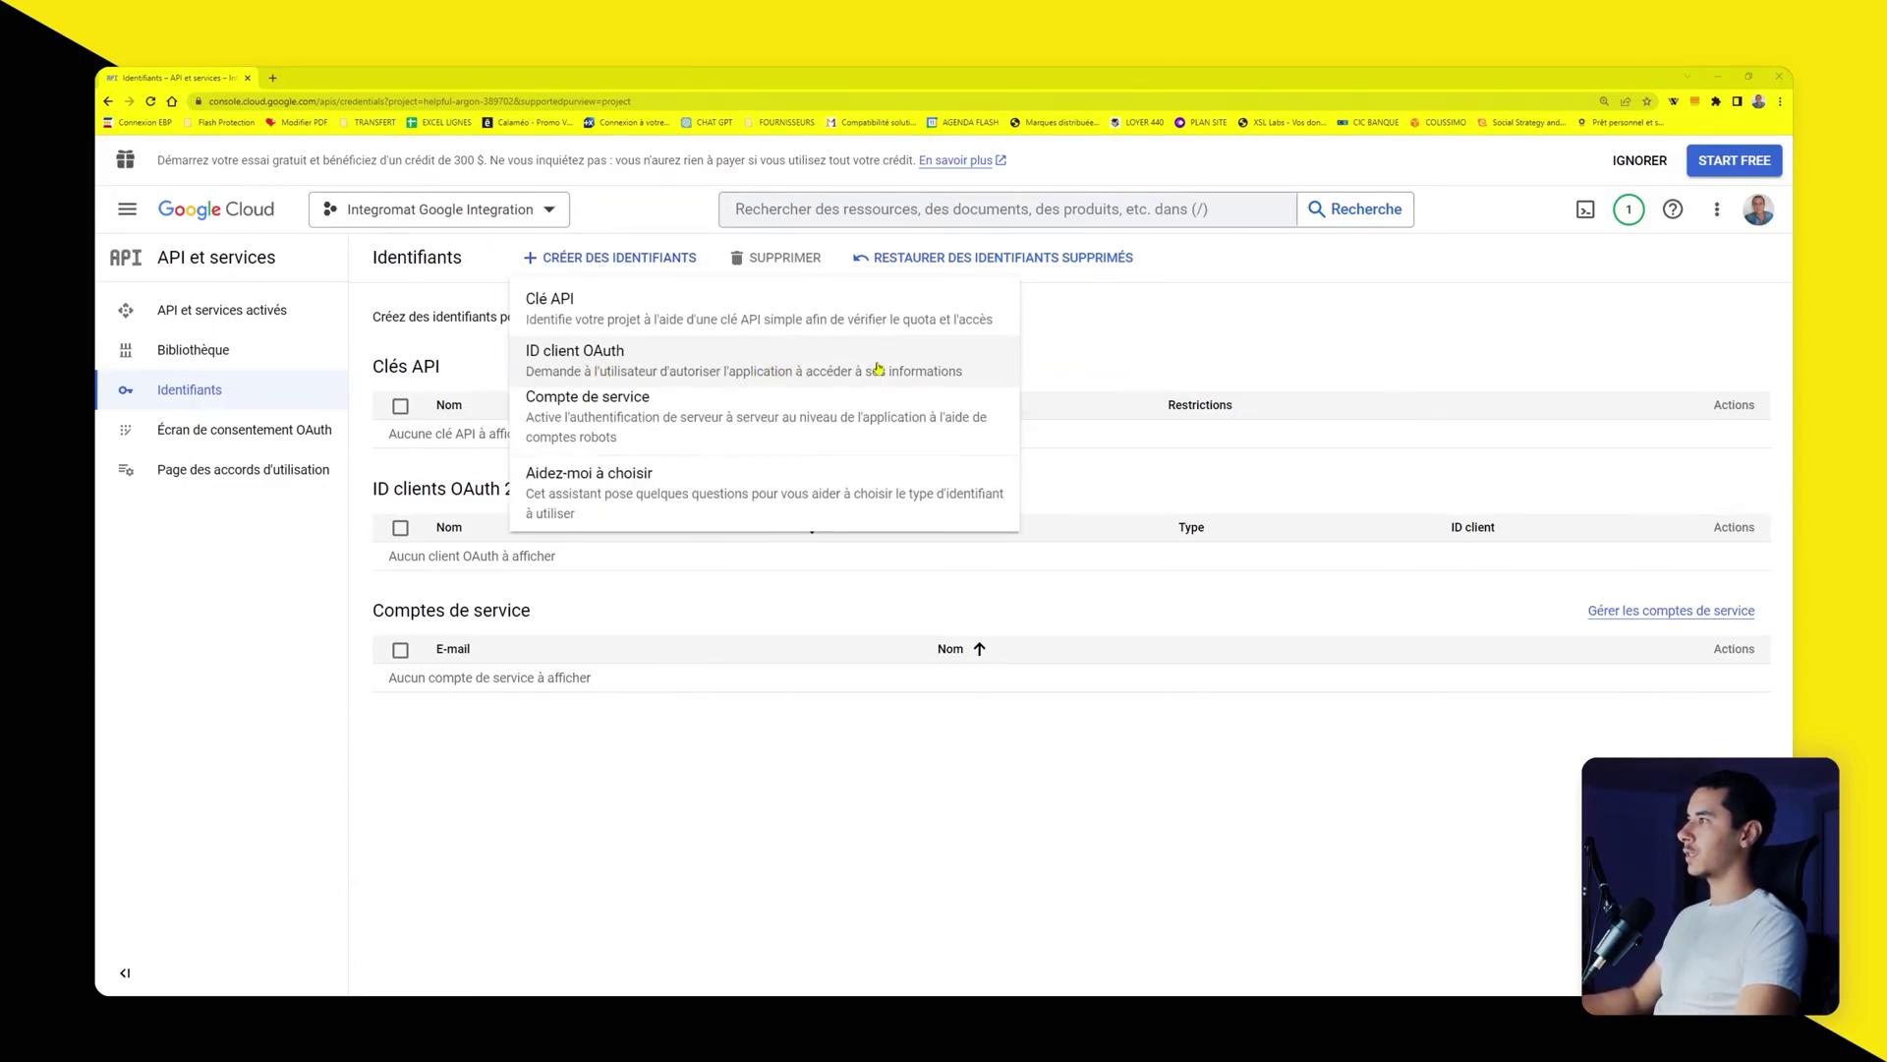
{"action": "left_click", "coordinate": [701, 361]}
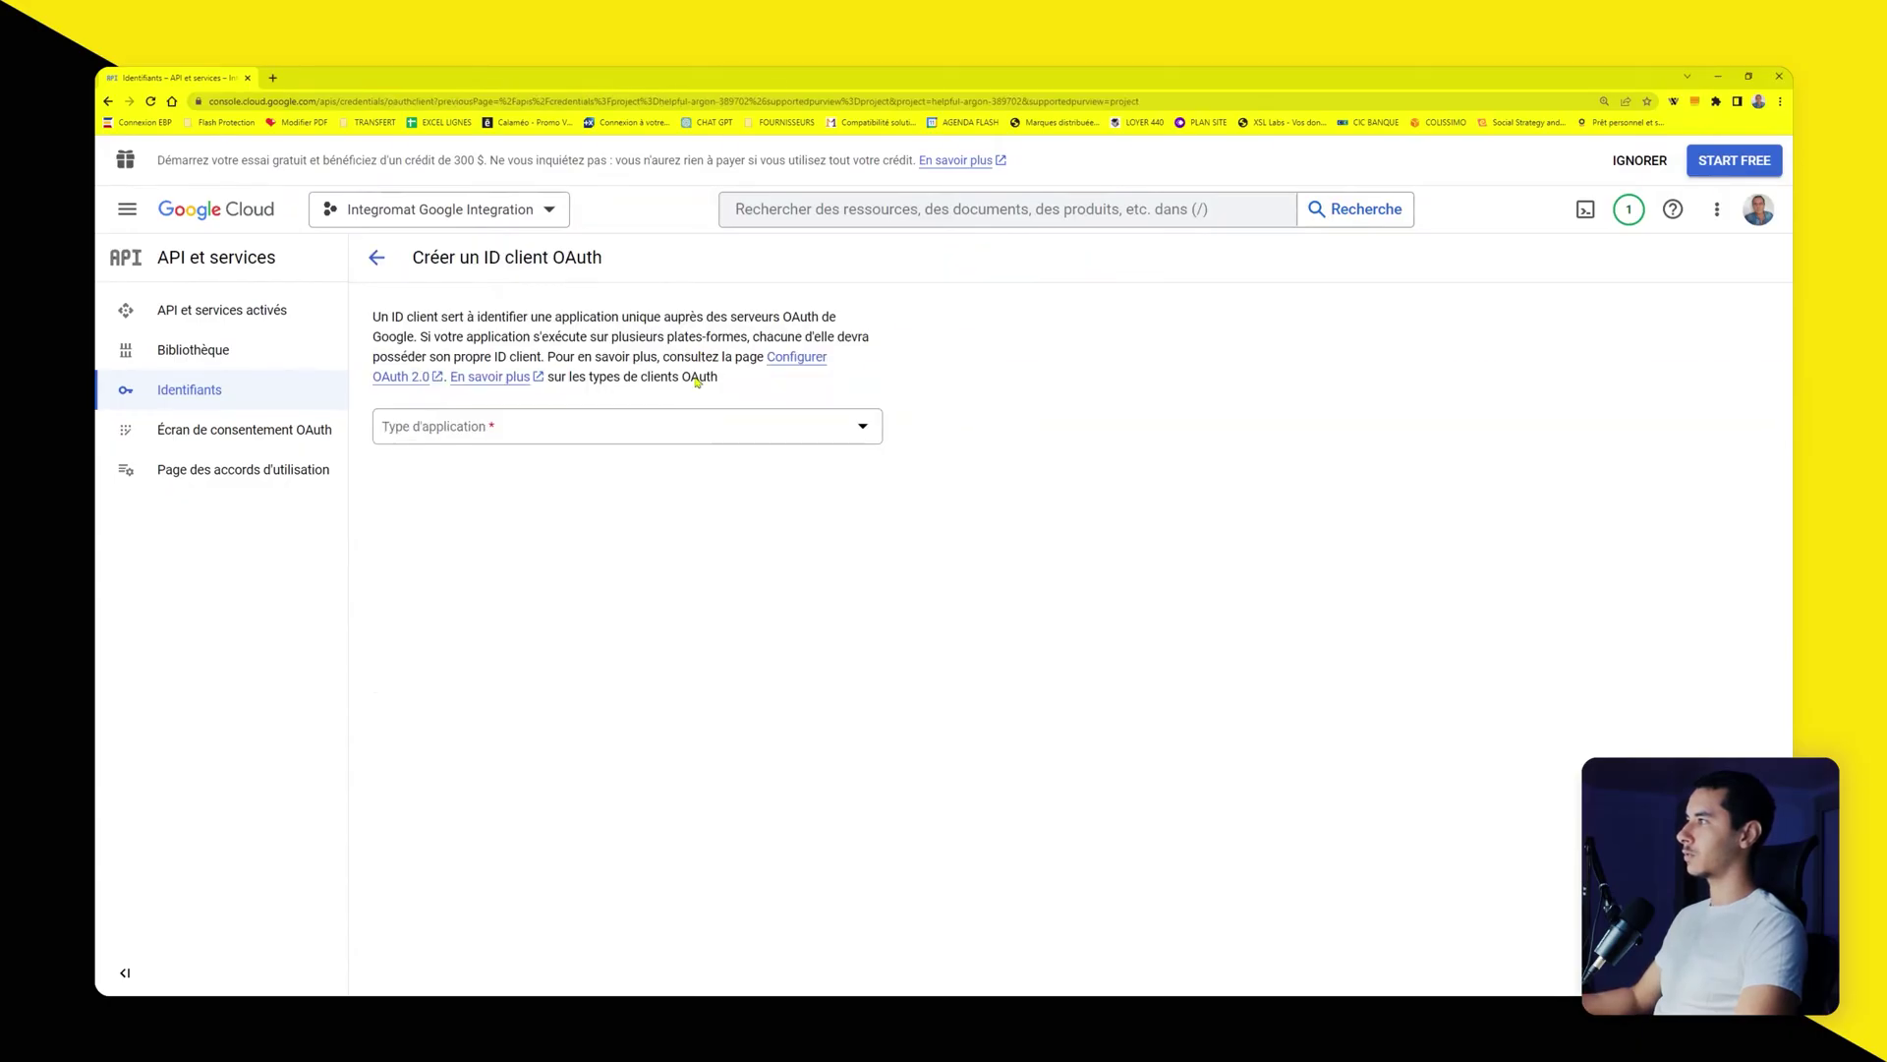
{"action": "left_click", "coordinate": [548, 432]}
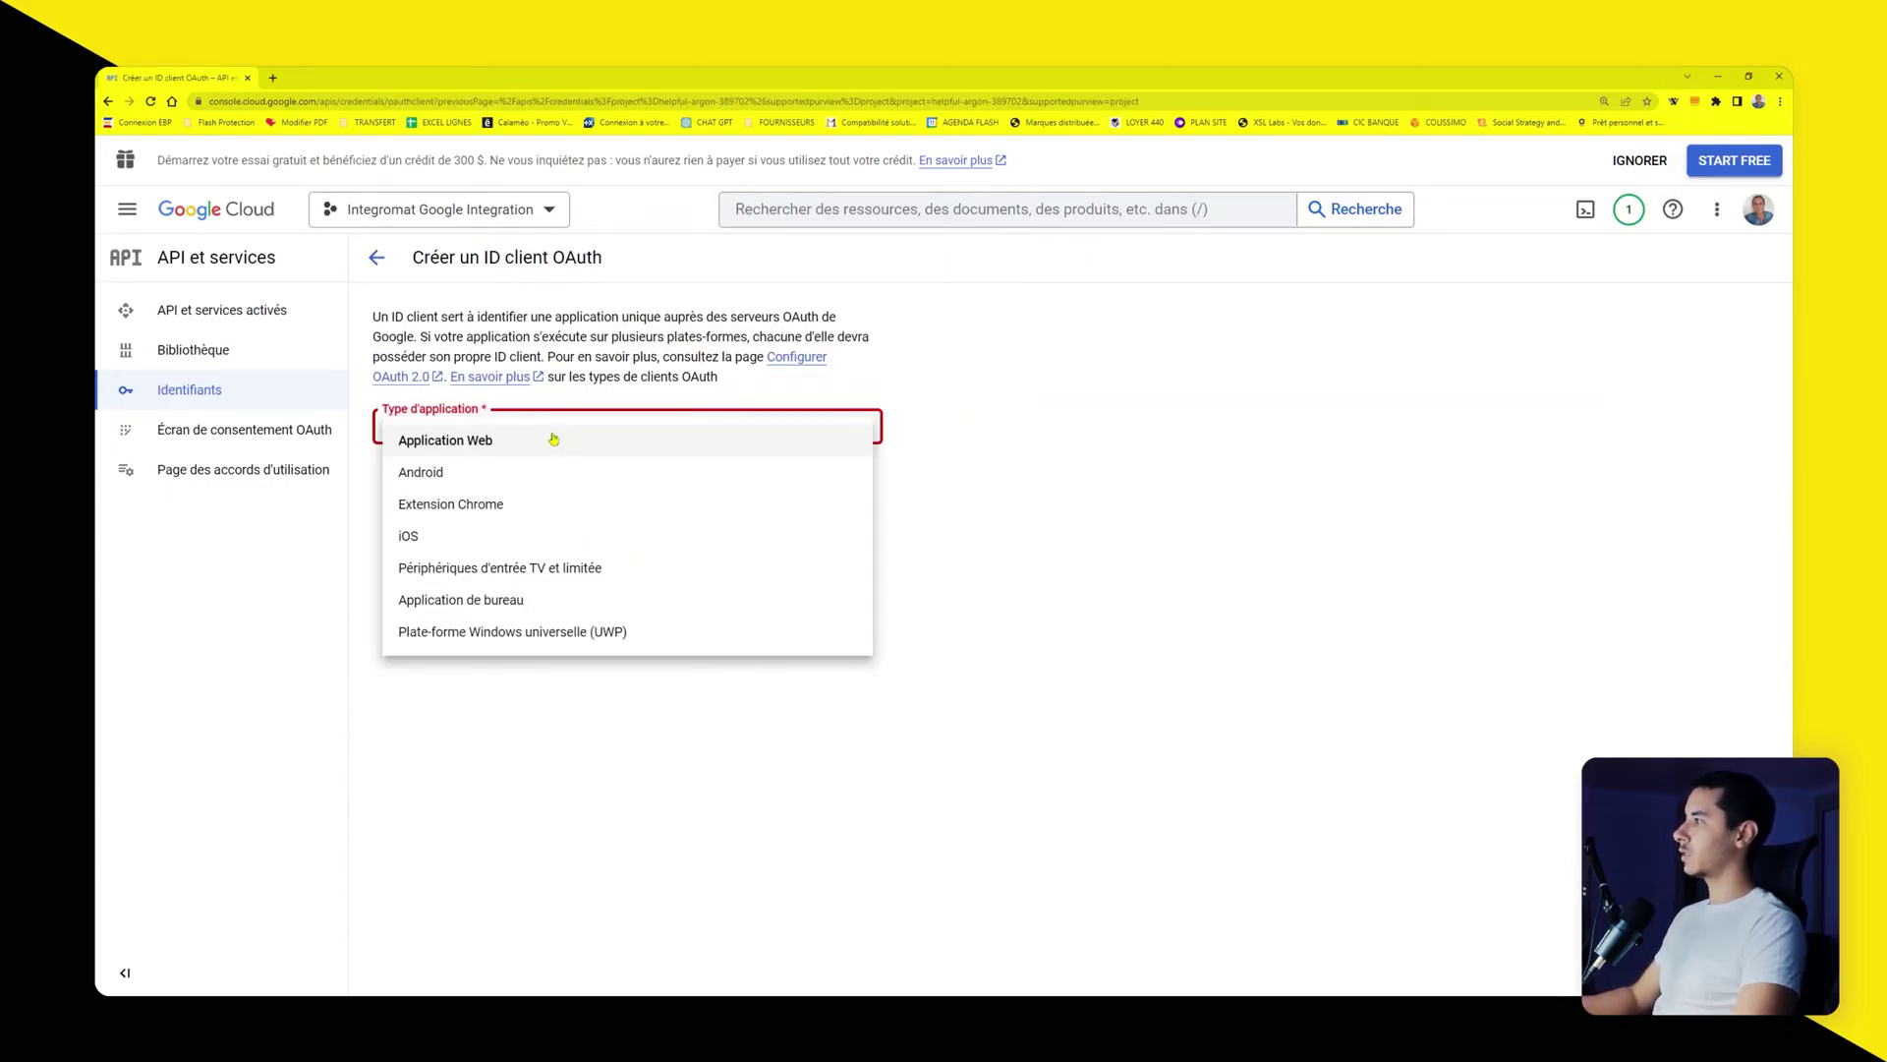
{"action": "left_click", "coordinate": [503, 444]}
{"action": "key", "text": "Tab"}
{"action": "type", "text": "Integromat"}
{"action": "scroll", "coordinate": [462, 609], "scroll_direction": "down", "scroll_amount": 2}
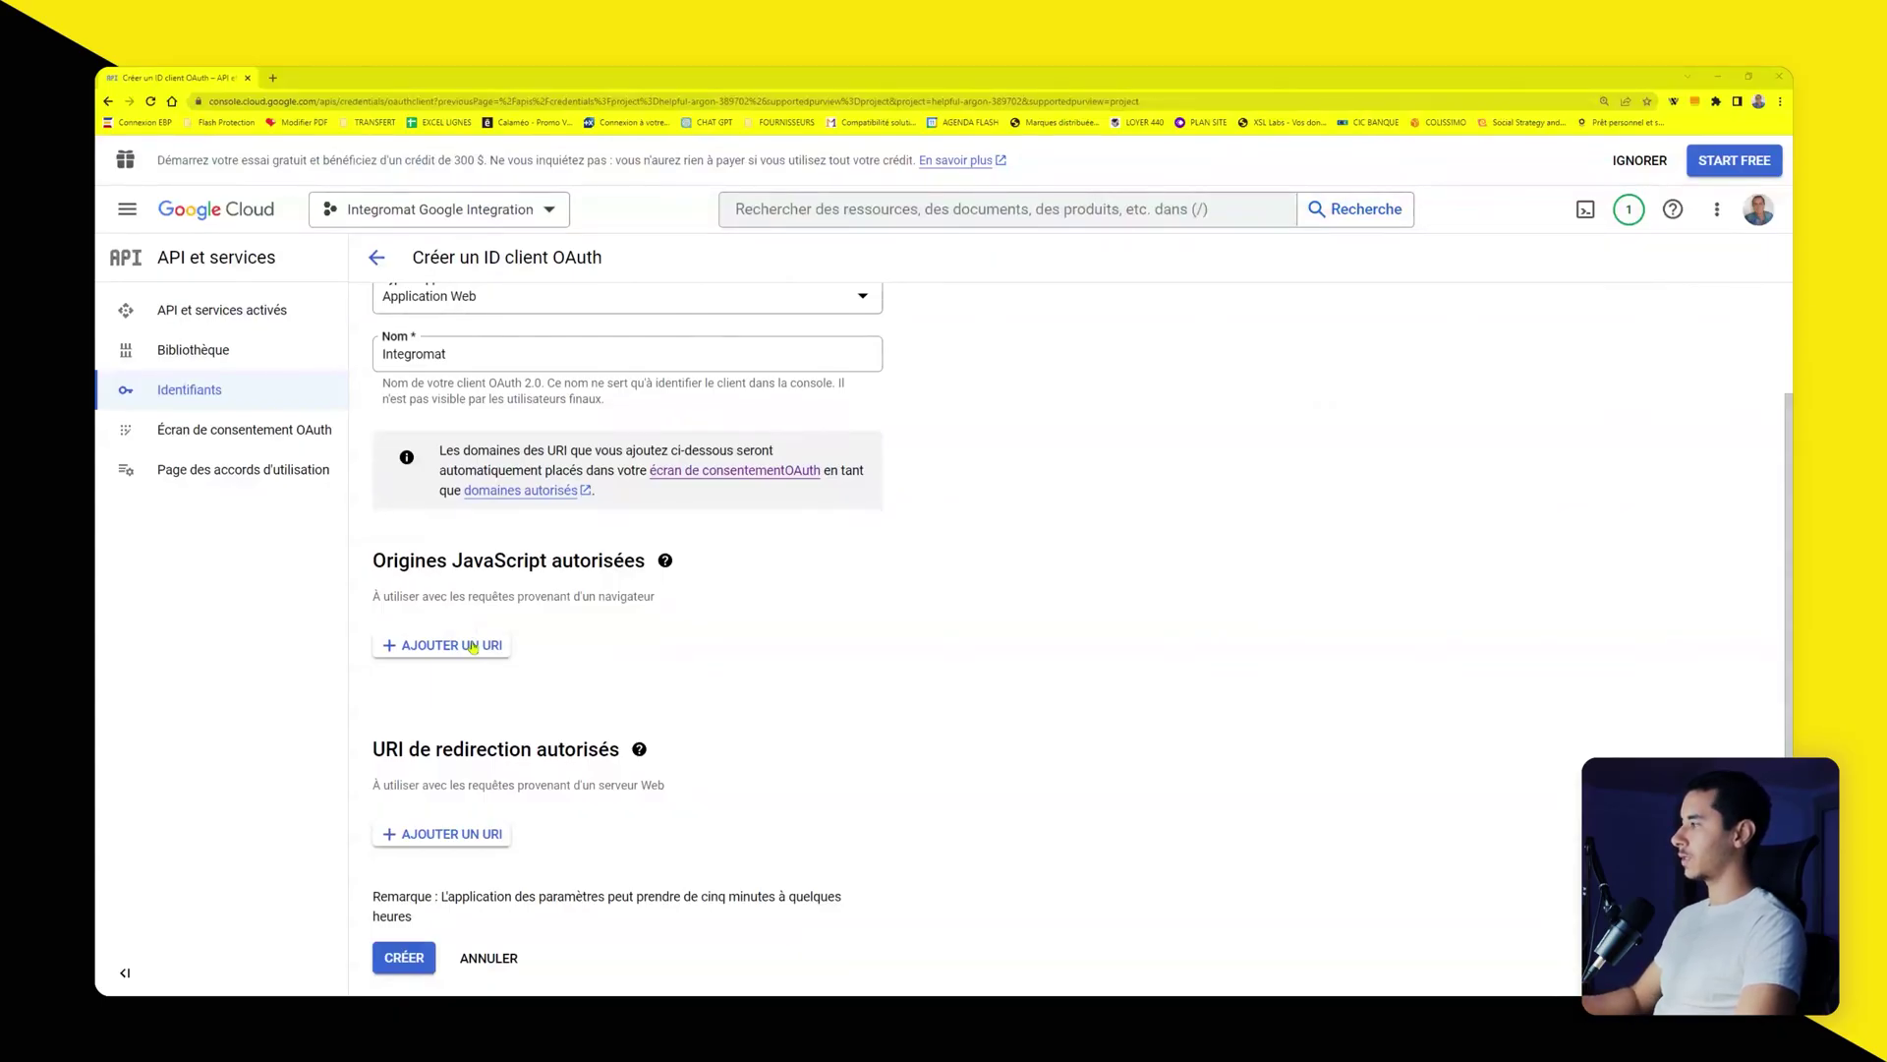
{"action": "left_click", "coordinate": [462, 834]}
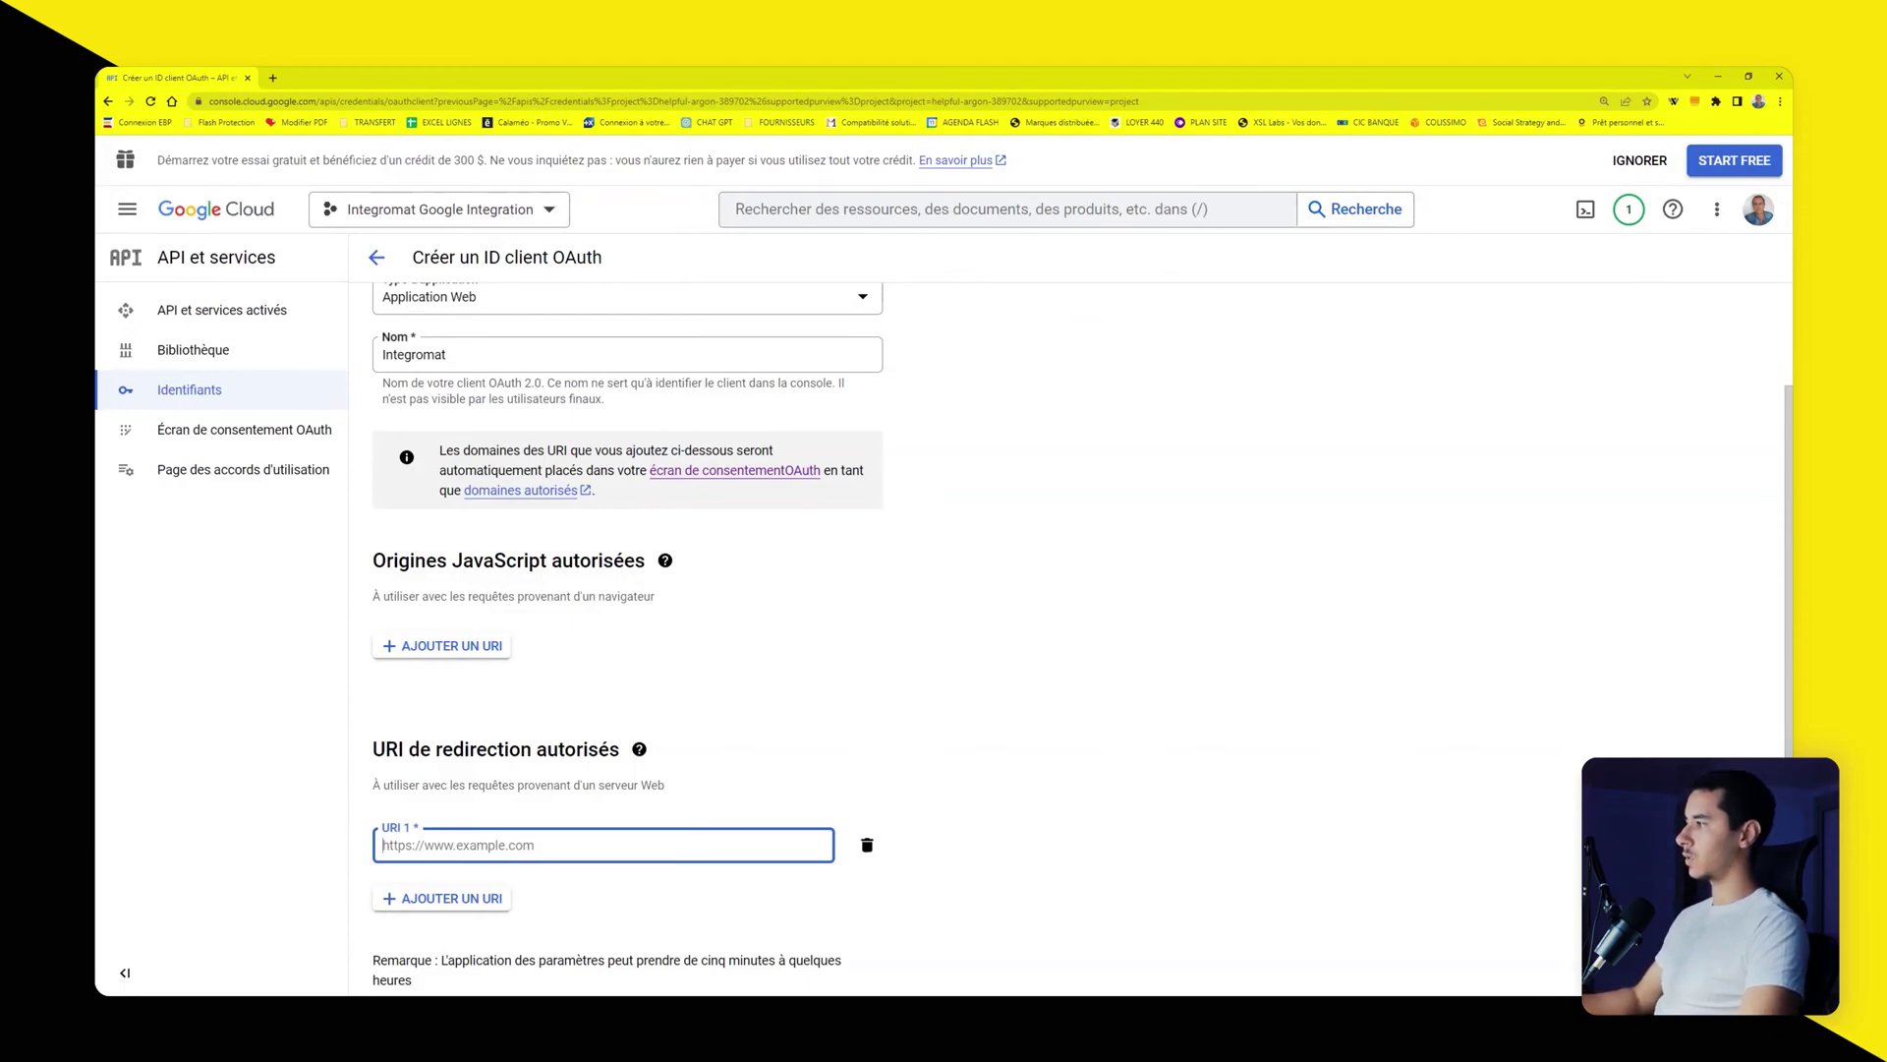
{"action": "type", "text": "https://"}
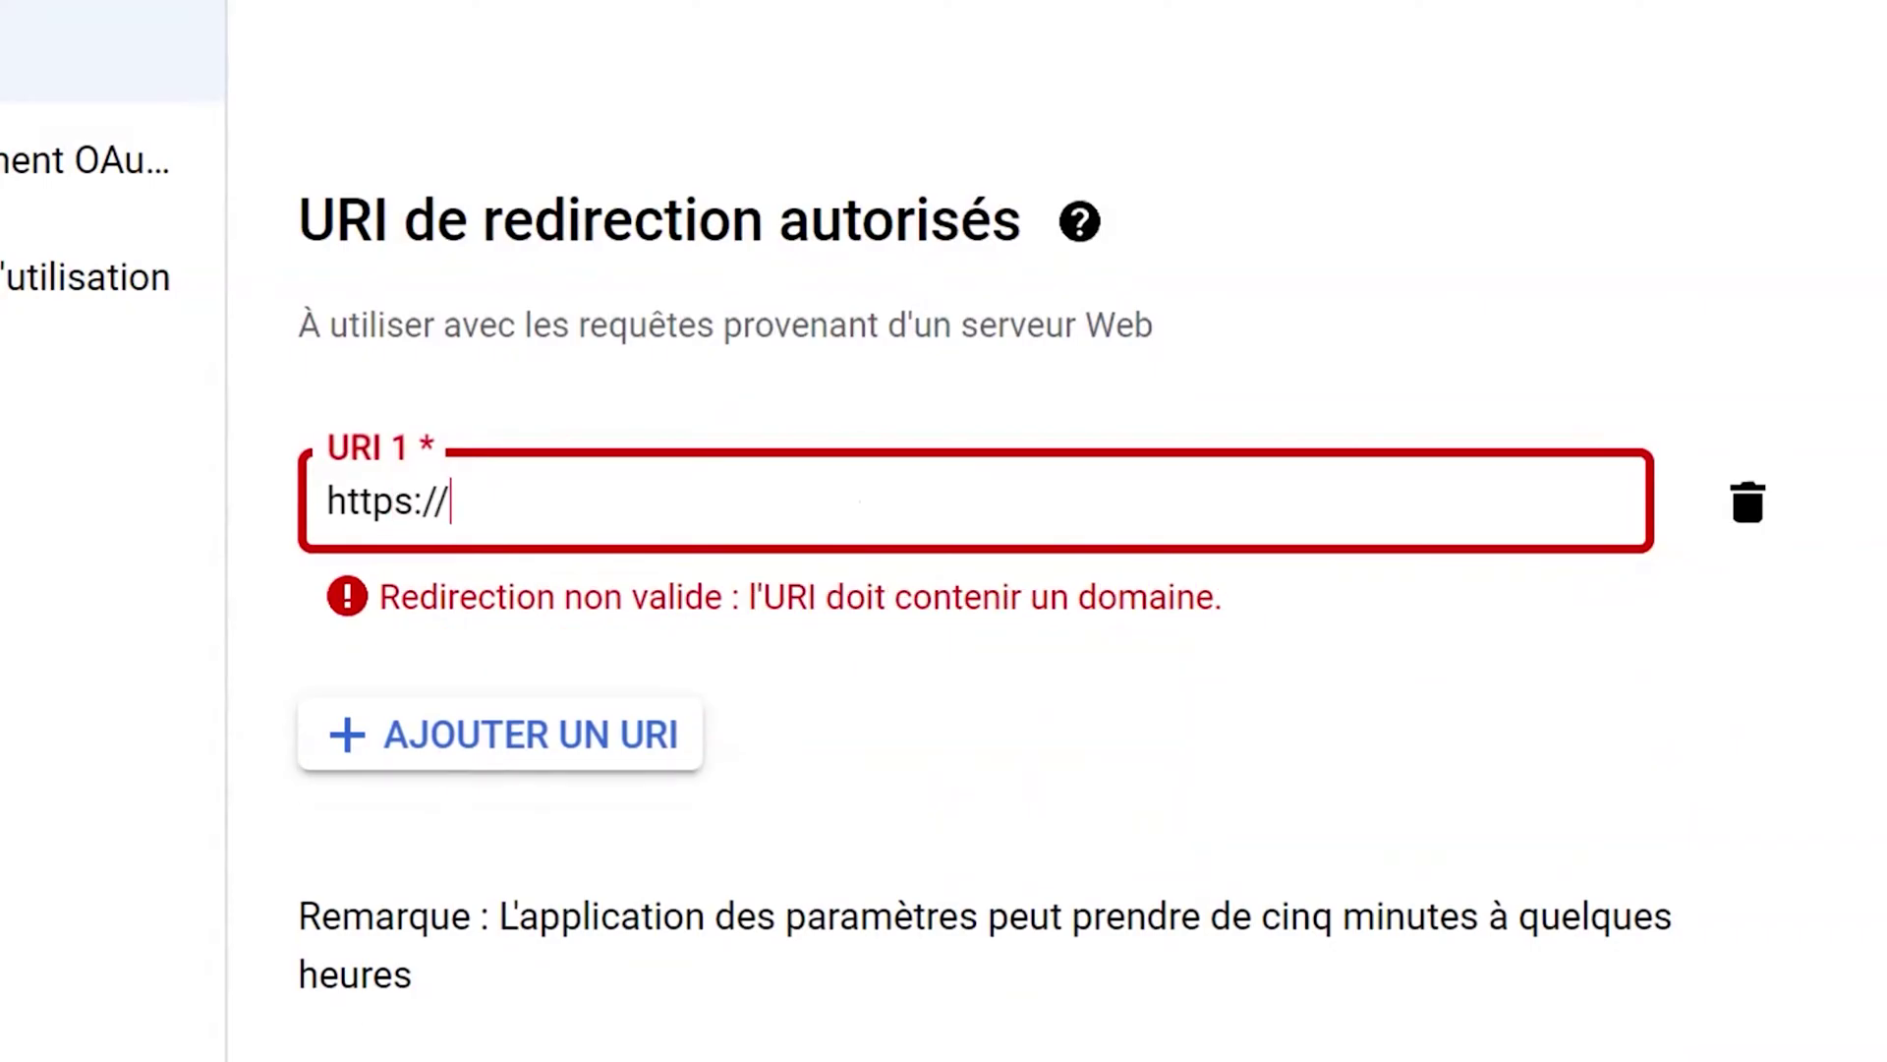
{"action": "type", "text": "www.integromat.com/oauth/cb/google-restr"}
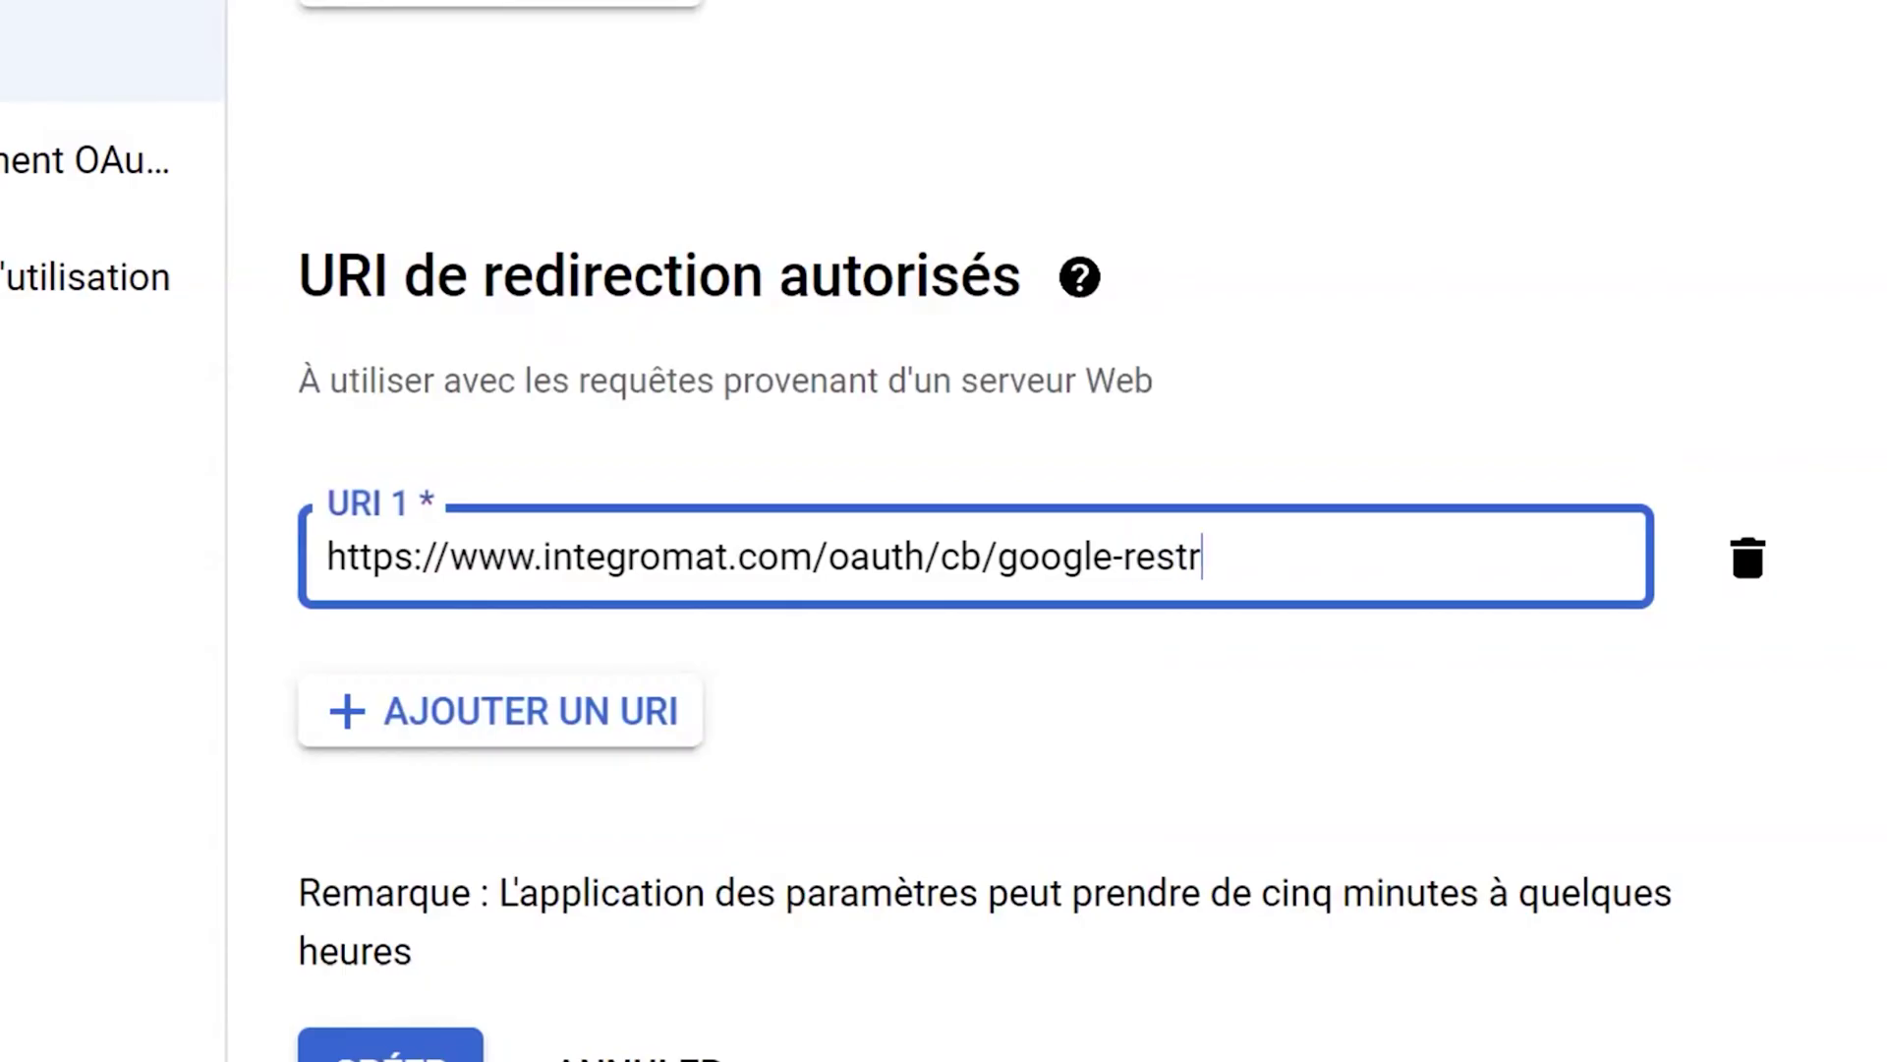
{"action": "type", "text": "icted"}
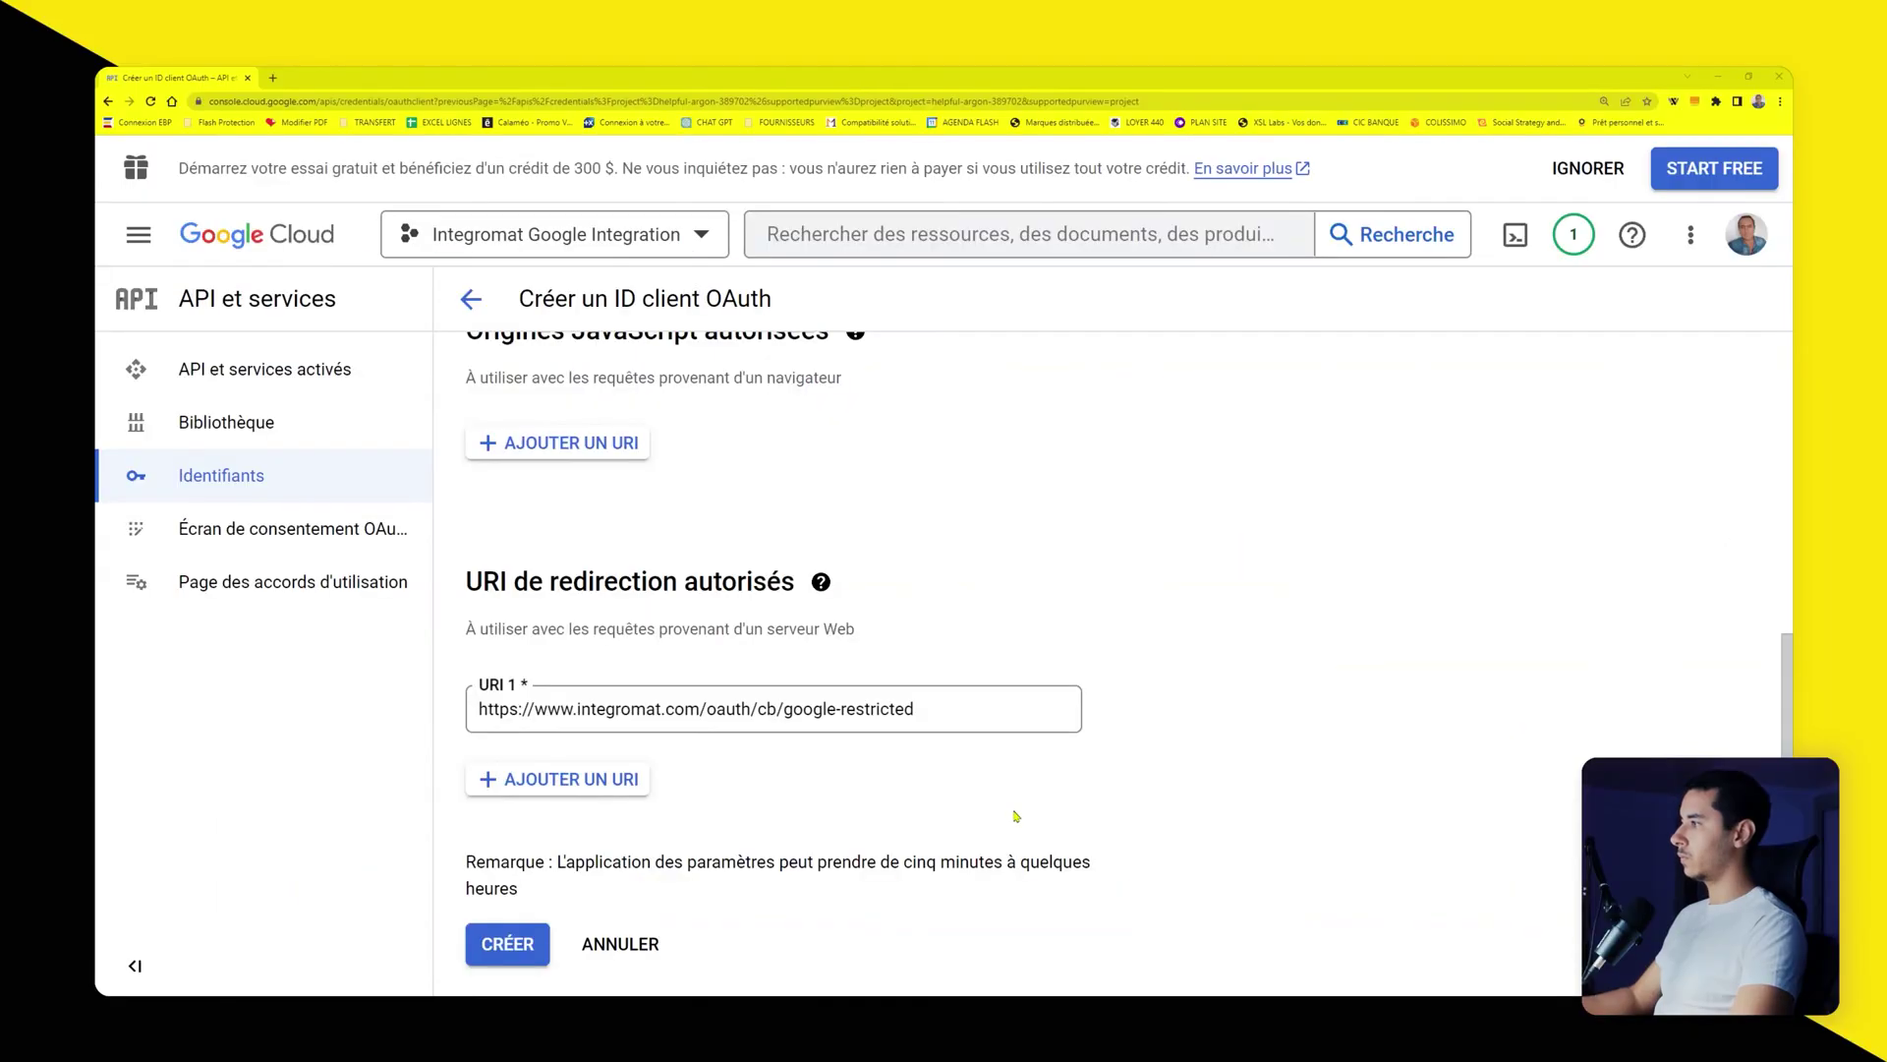
{"action": "left_click", "coordinate": [525, 954]}
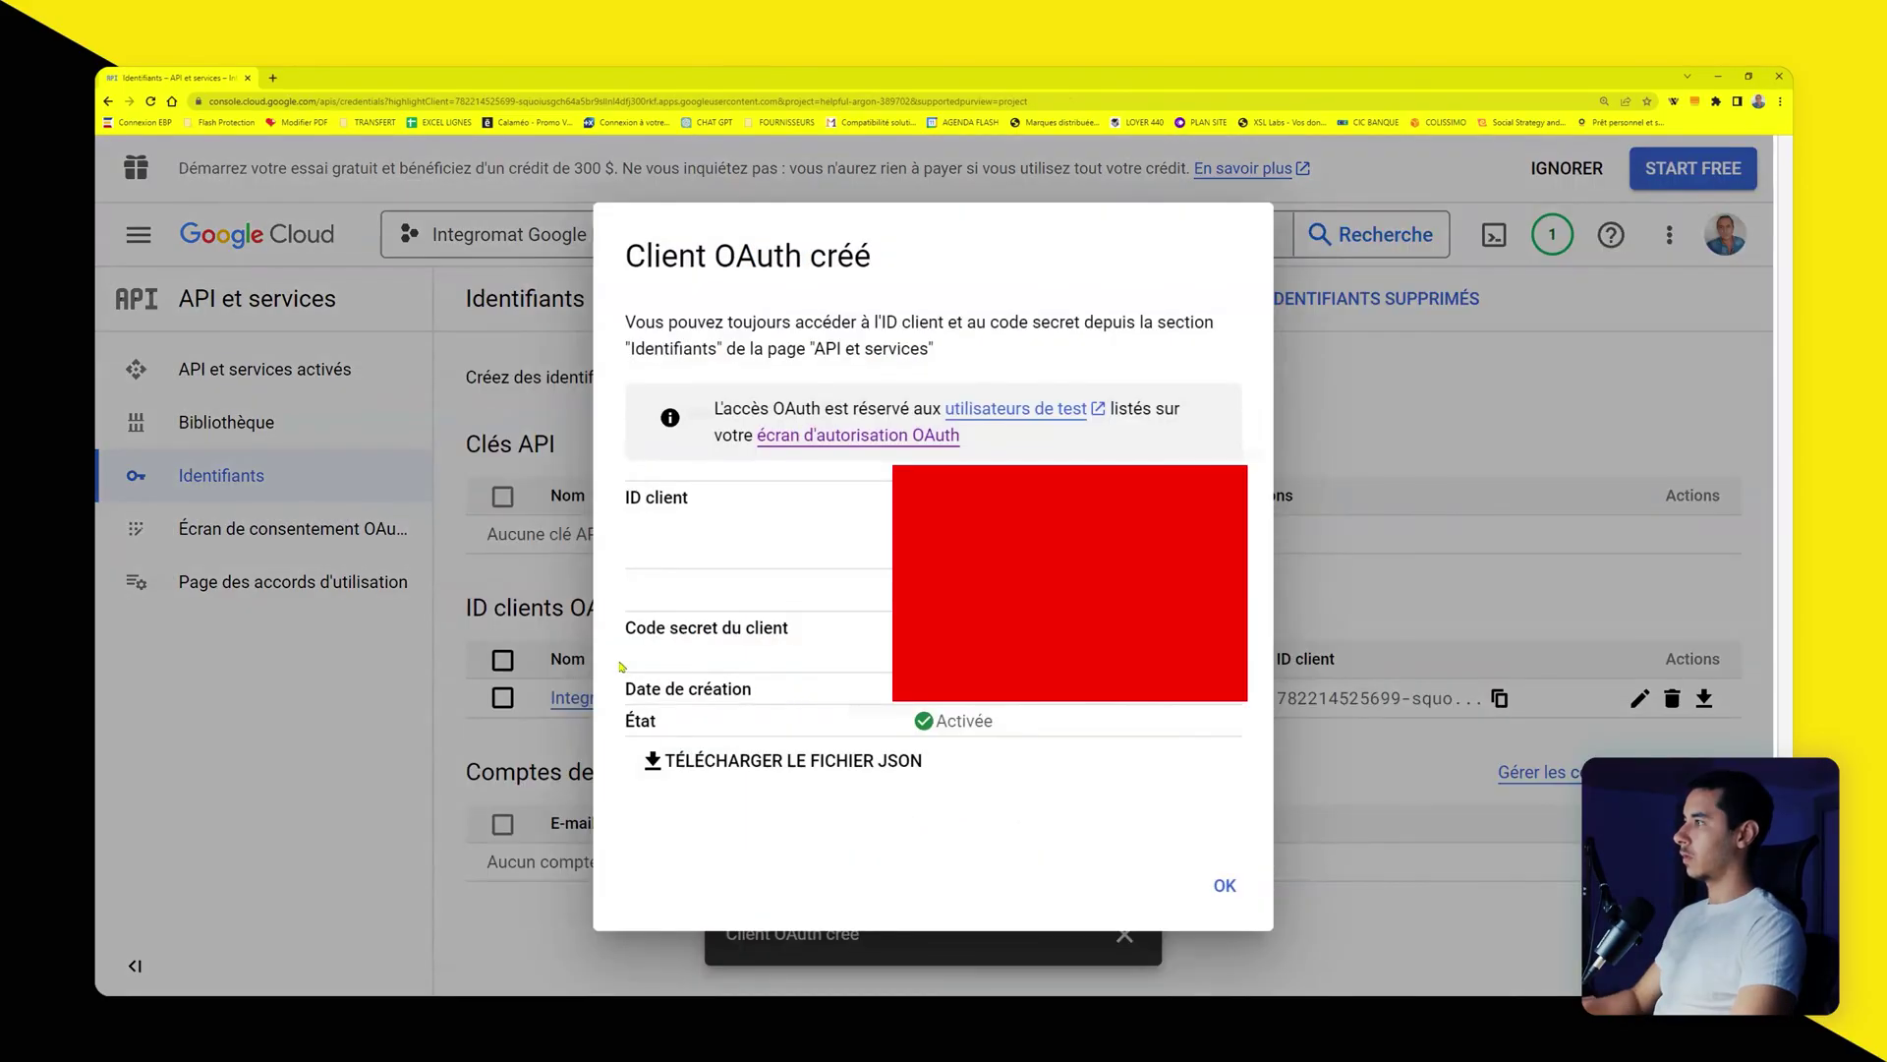
{"action": "key", "text": "ctrl+minus"}
{"action": "key", "text": "ctrl+minus"}
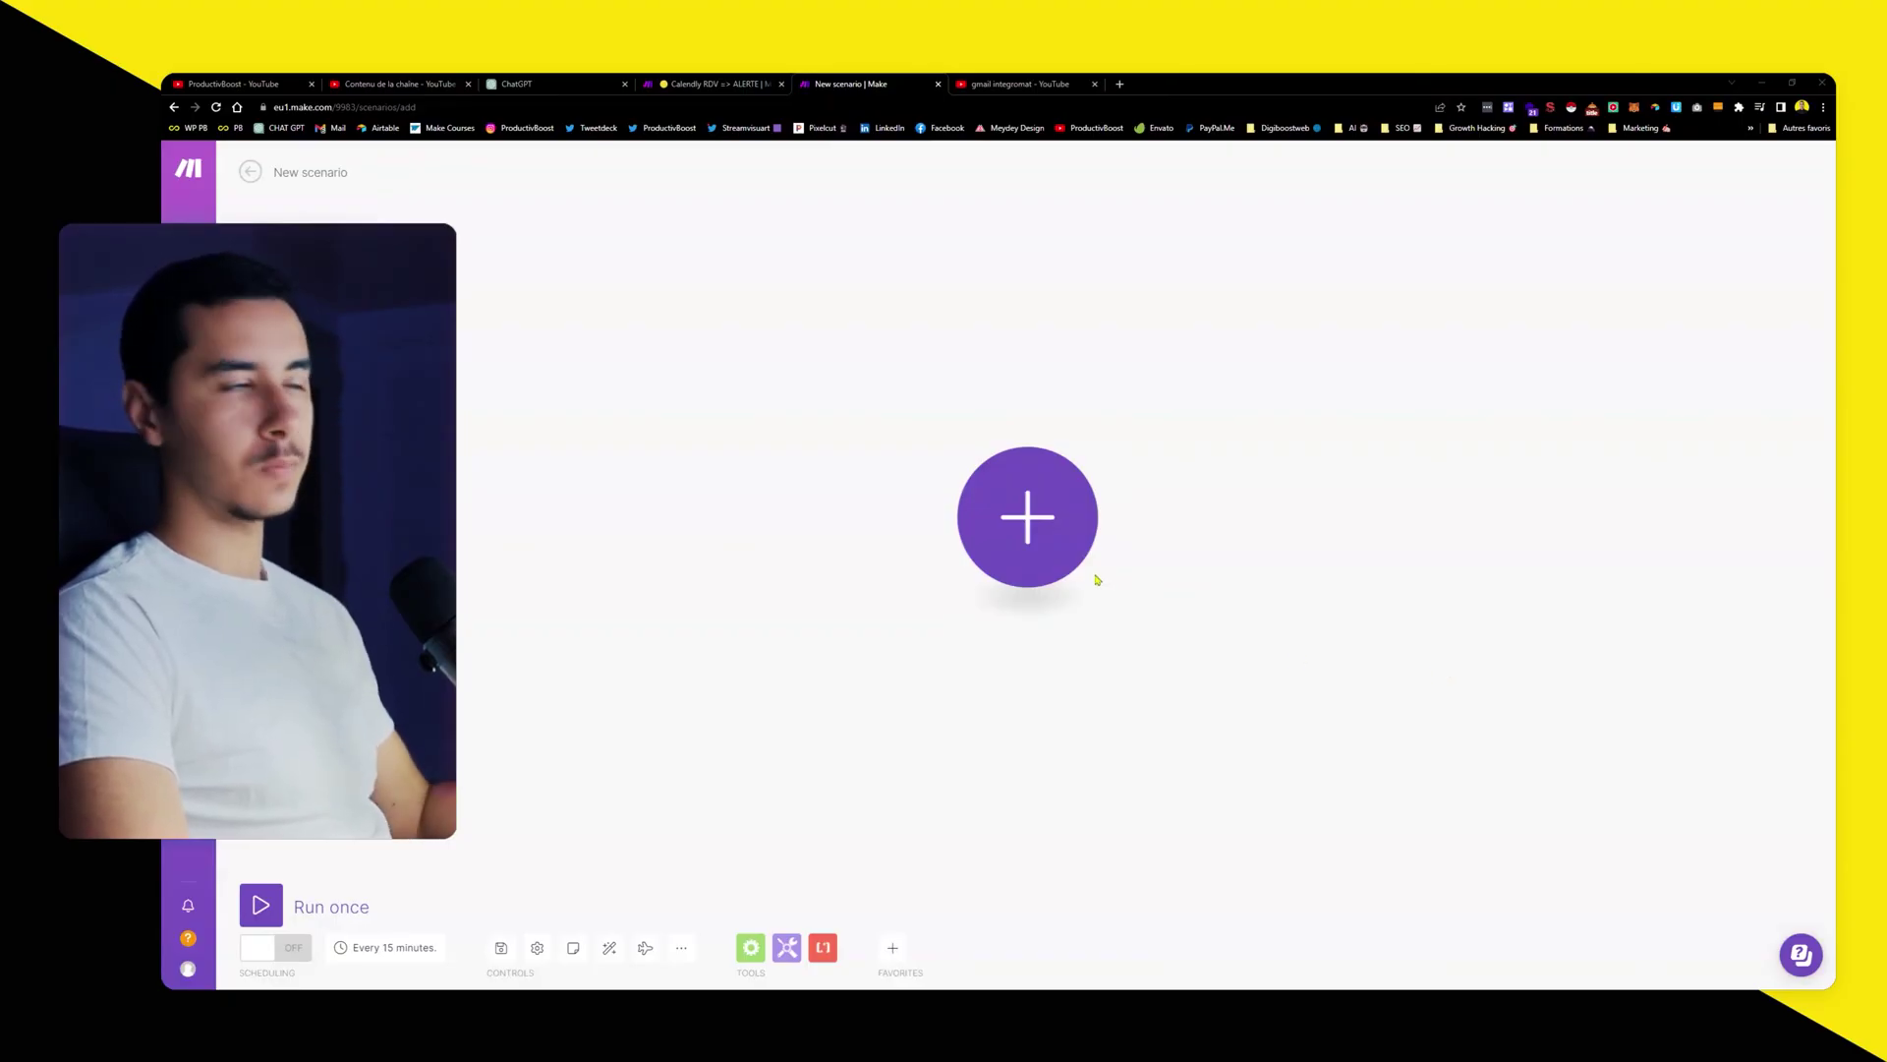
Step: Switch to the new scenario in Make and add a Gmail module with the Send an email action
{"action": "left_click", "coordinate": [1050, 546]}
{"action": "type", "text": "gmail"}
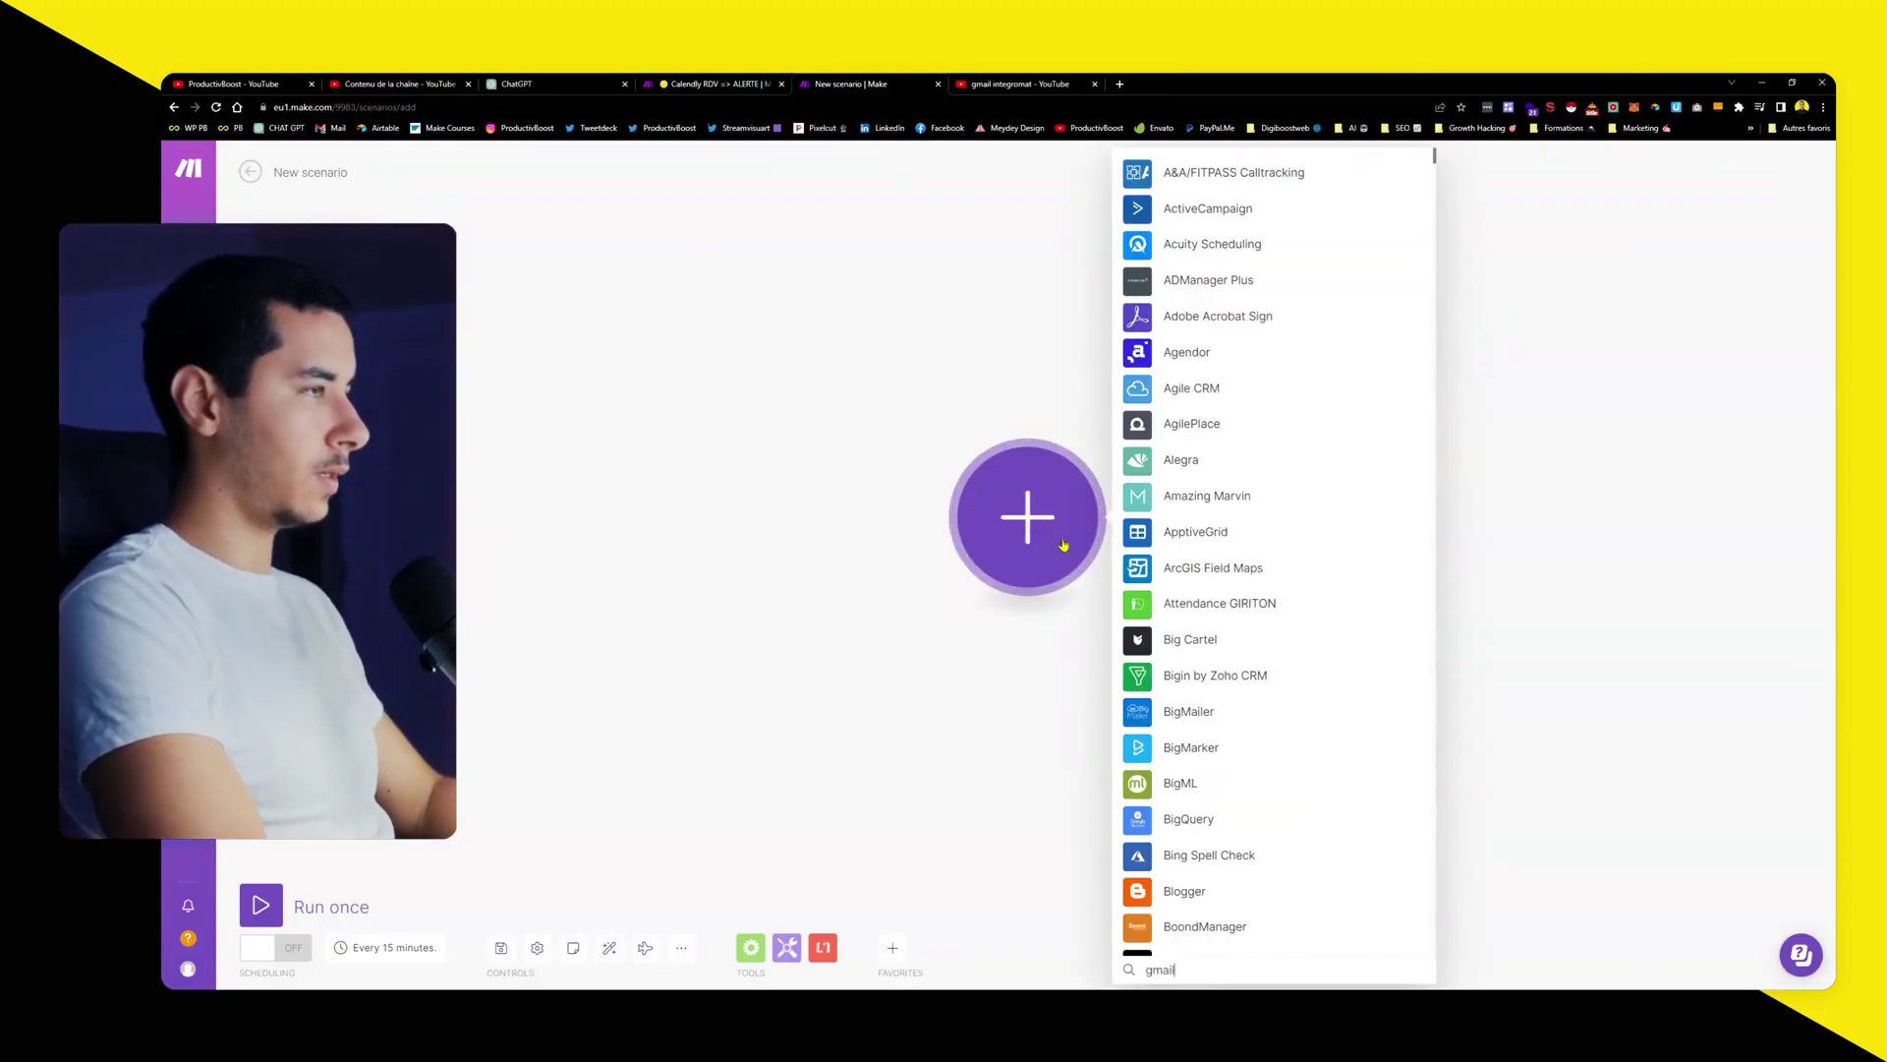
{"action": "left_click", "coordinate": [1179, 450]}
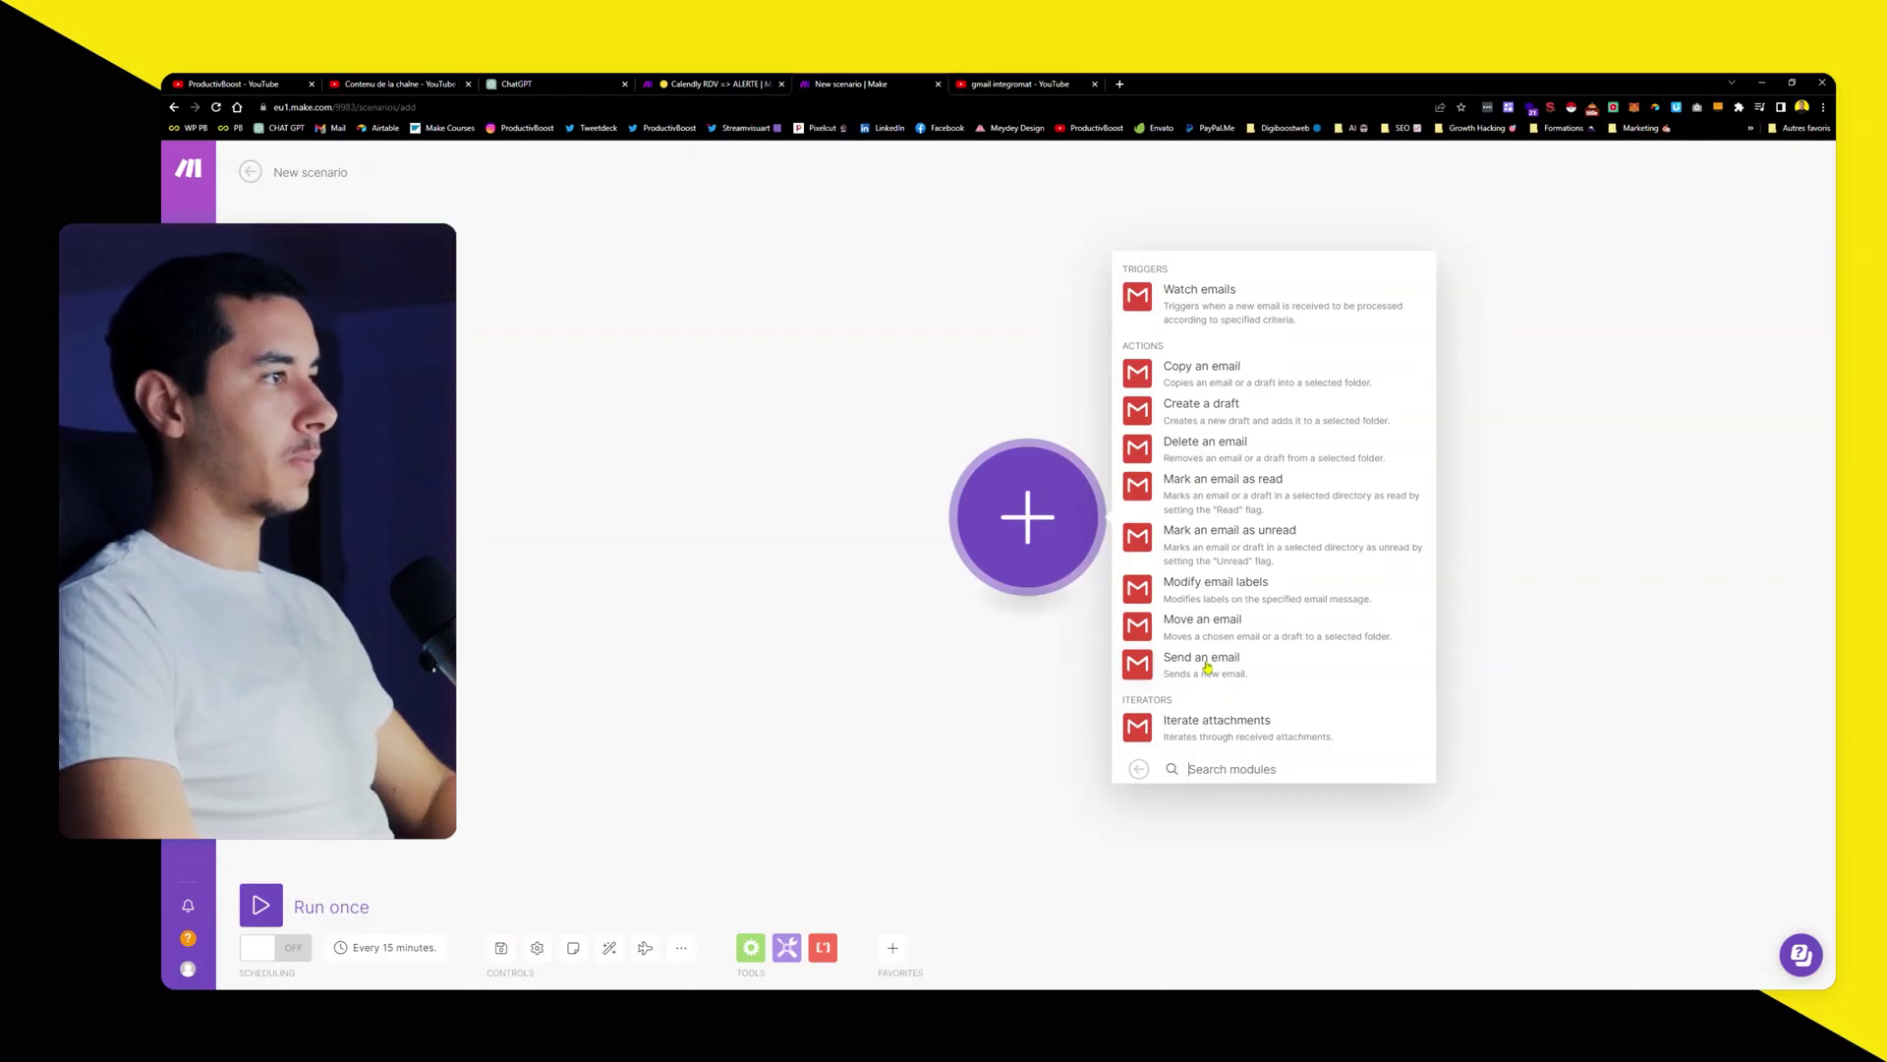
{"action": "left_click", "coordinate": [1208, 667]}
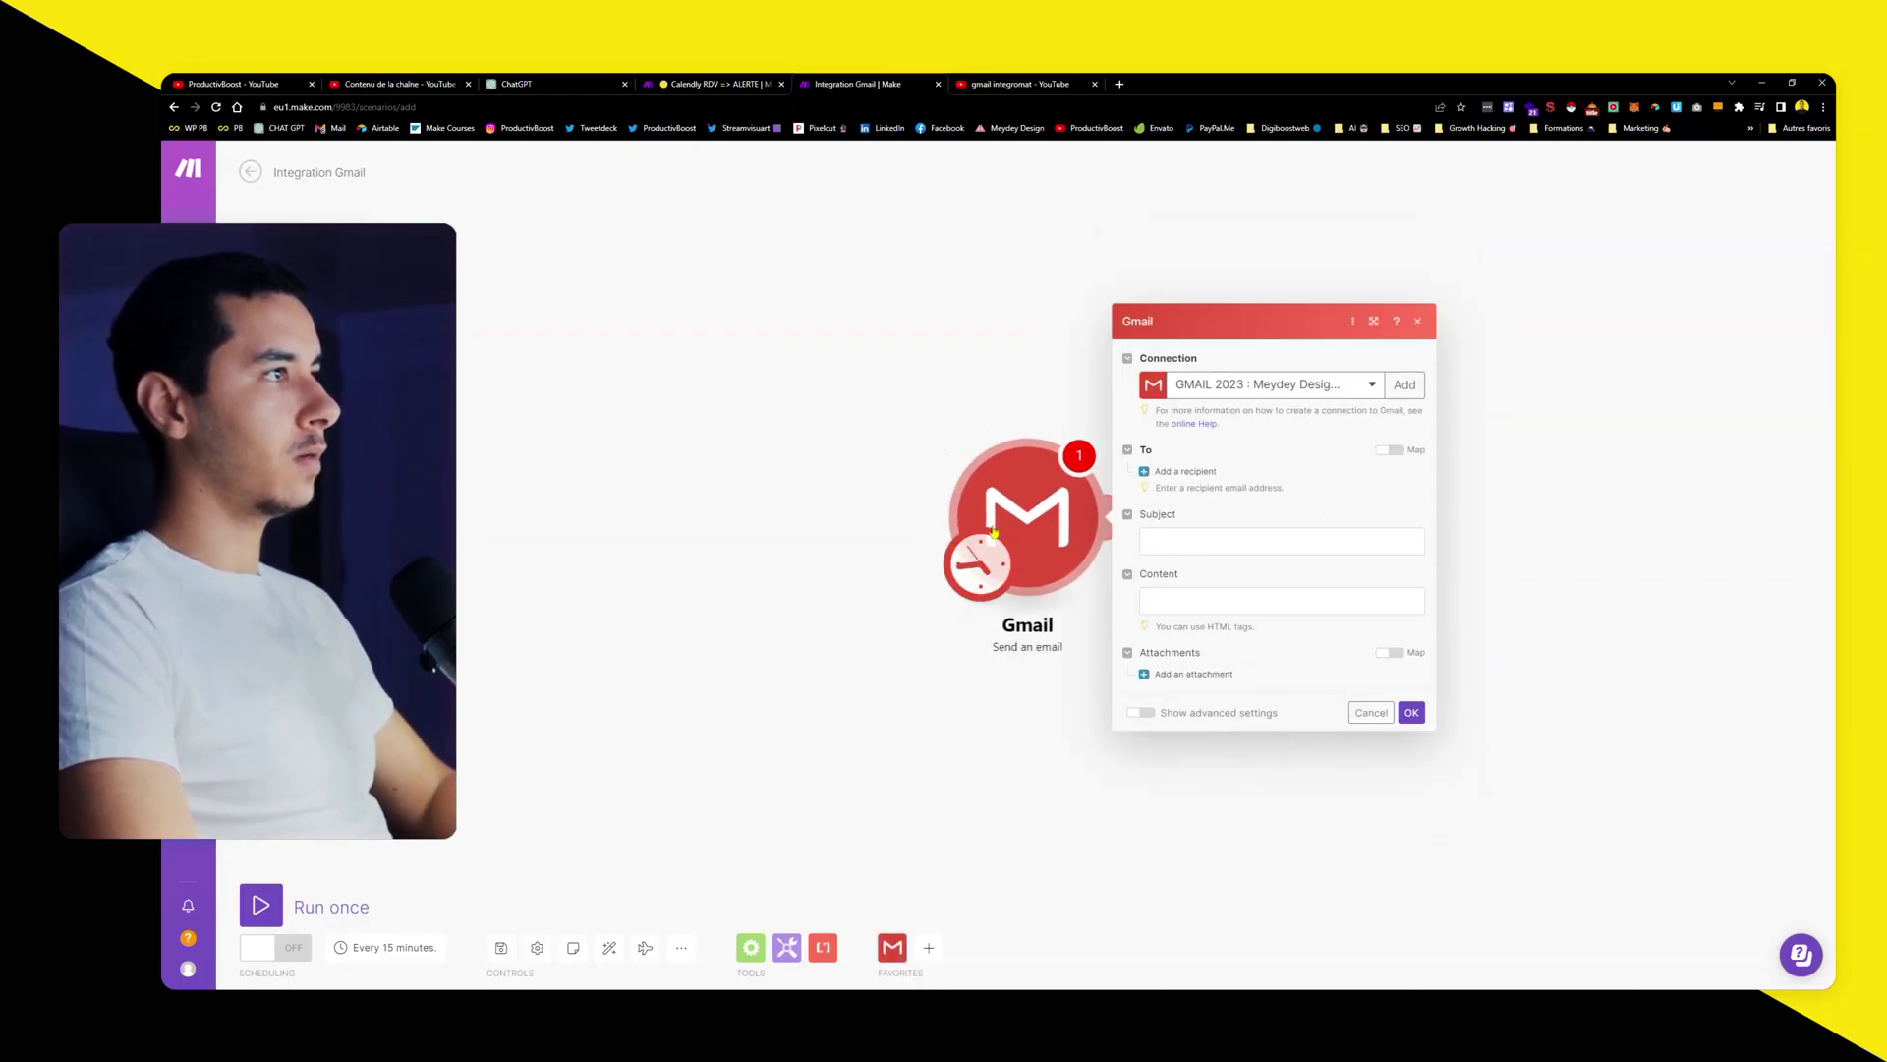
Step: Add a new connection for the Gmail module named Flash Protection and try to sign in with Google
{"action": "left_click", "coordinate": [1220, 389]}
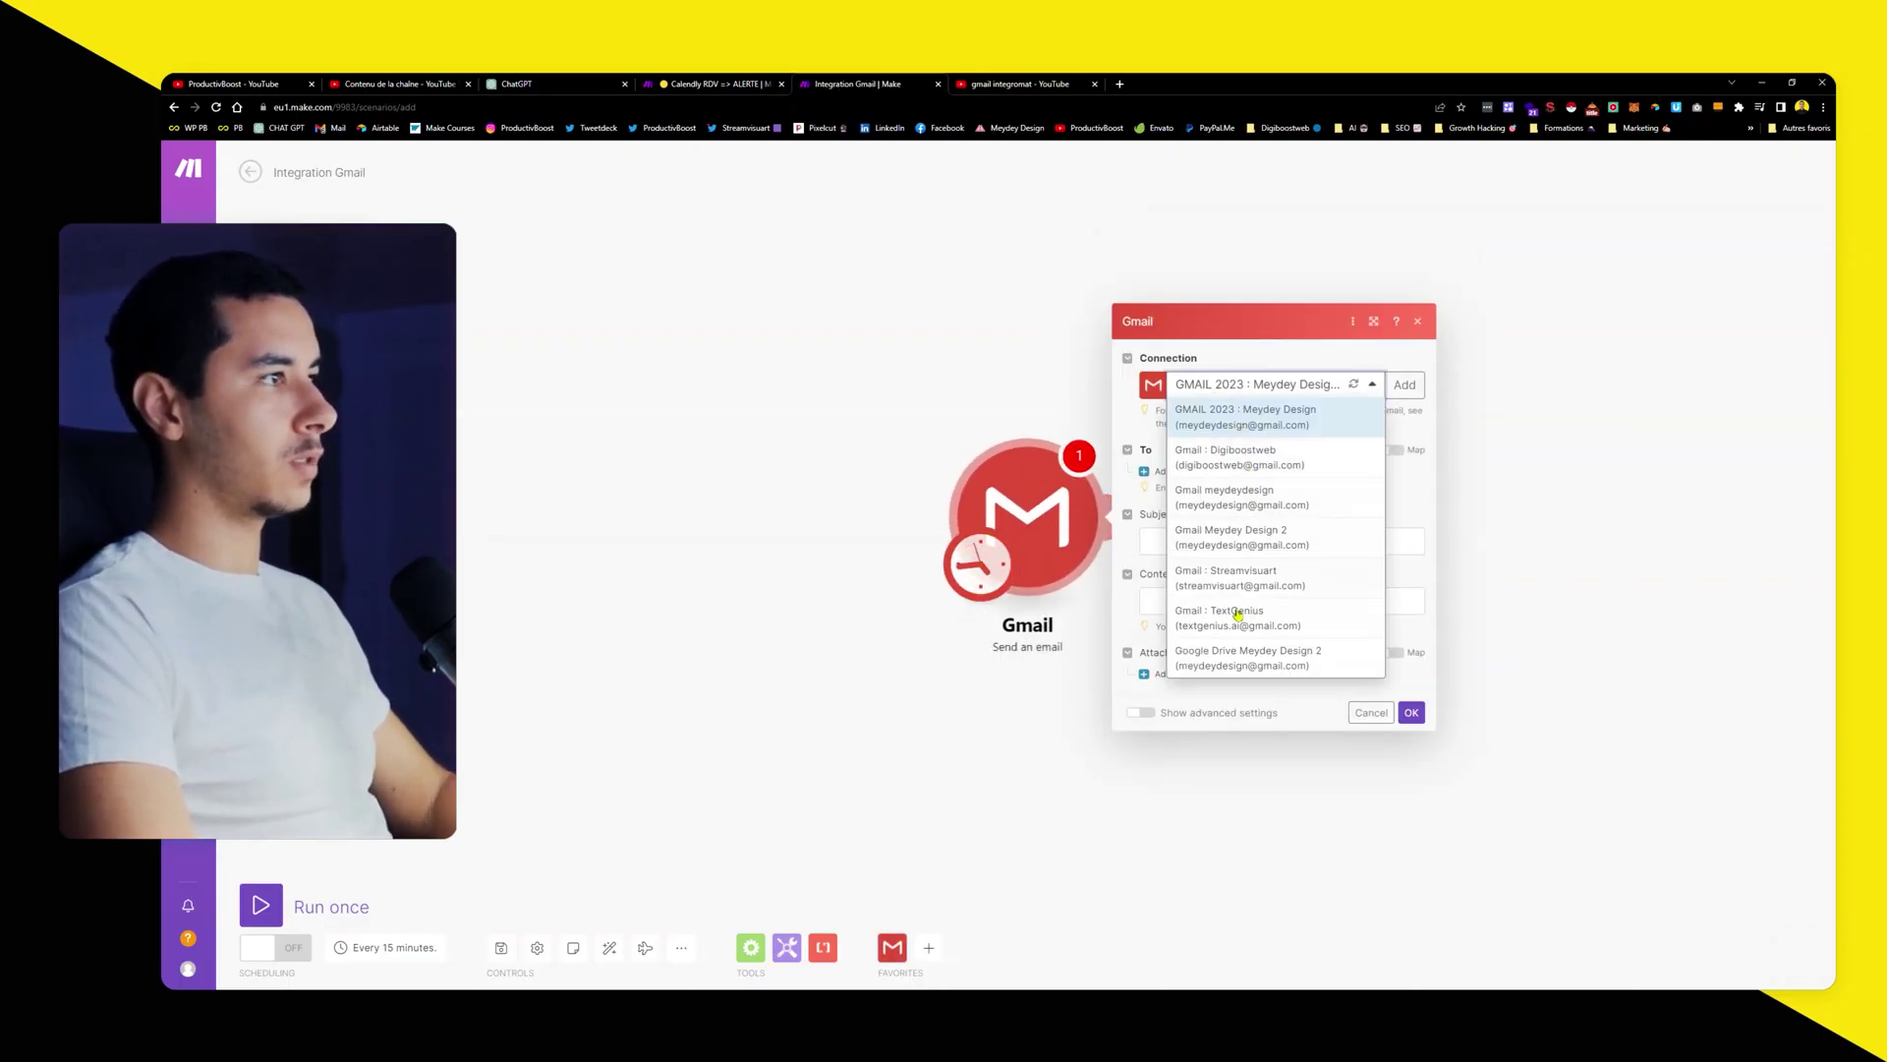
{"action": "left_click", "coordinate": [1404, 385]}
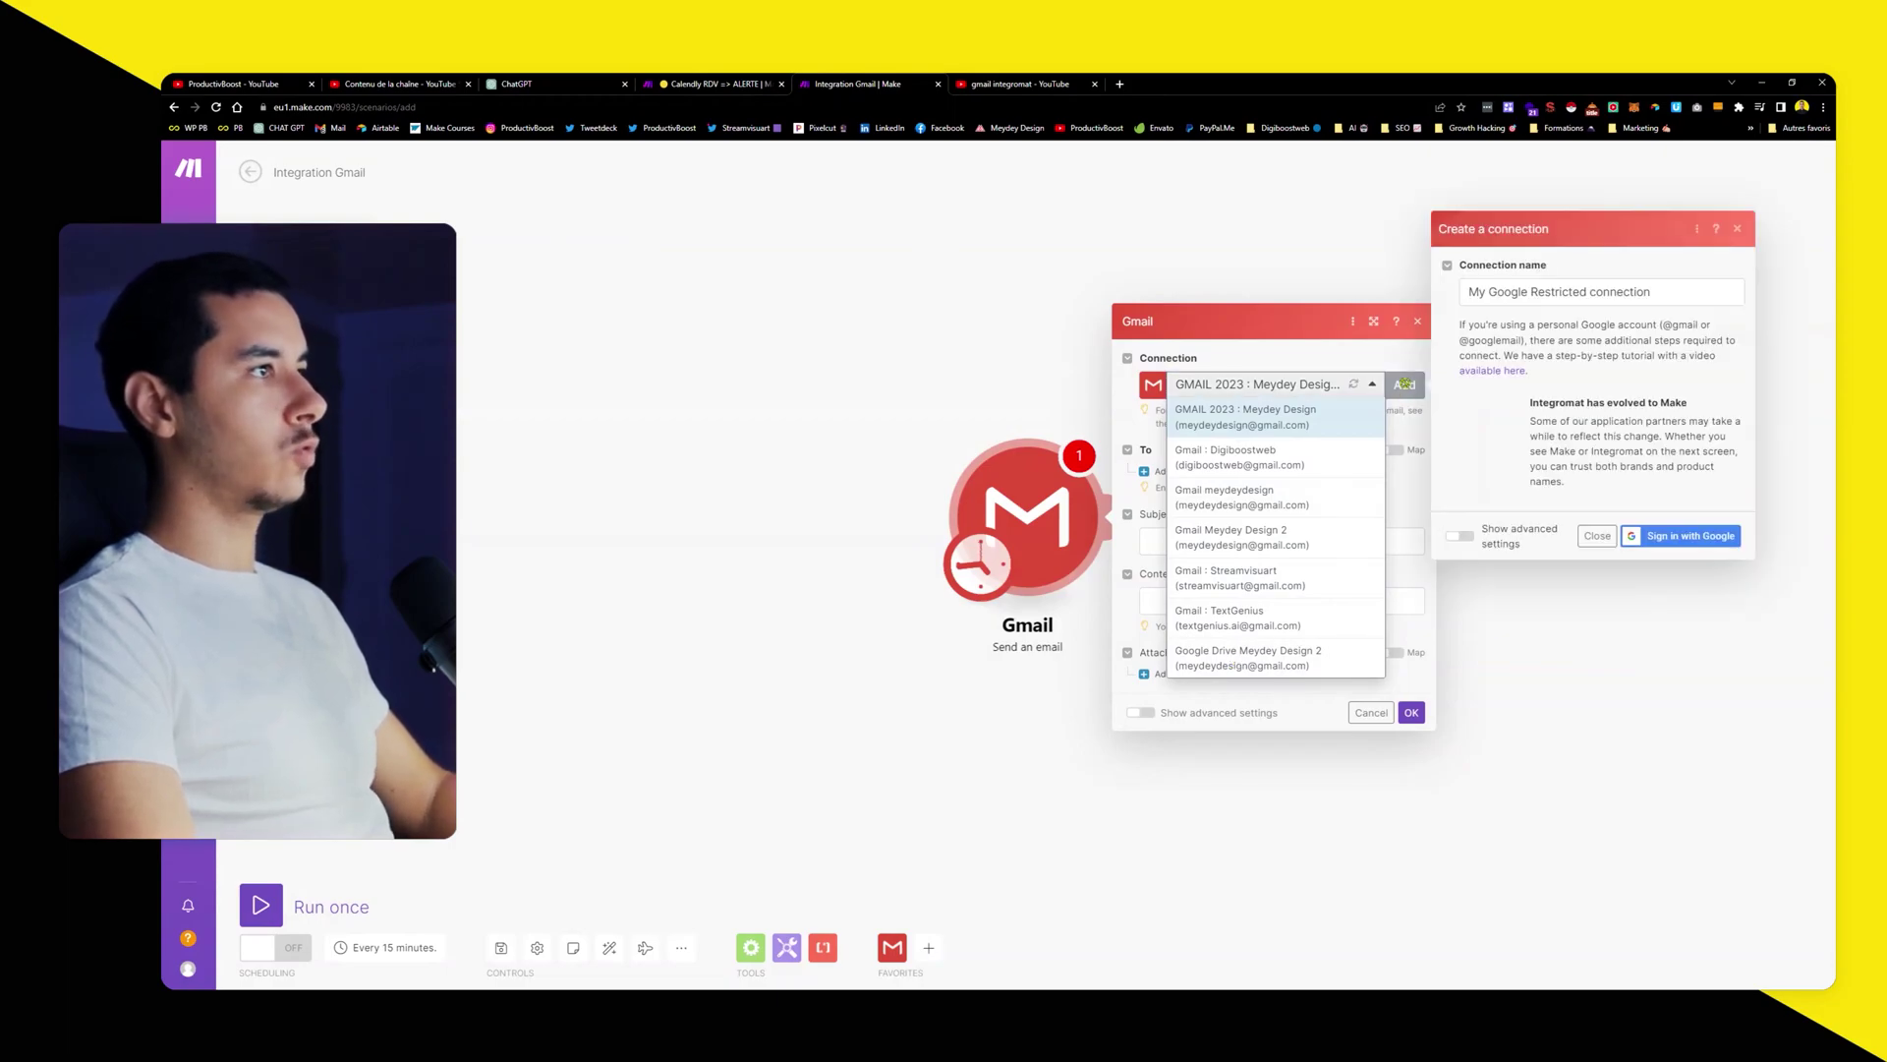
{"action": "triple_click", "coordinate": [1586, 294]}
{"action": "type", "text": "Fla"}
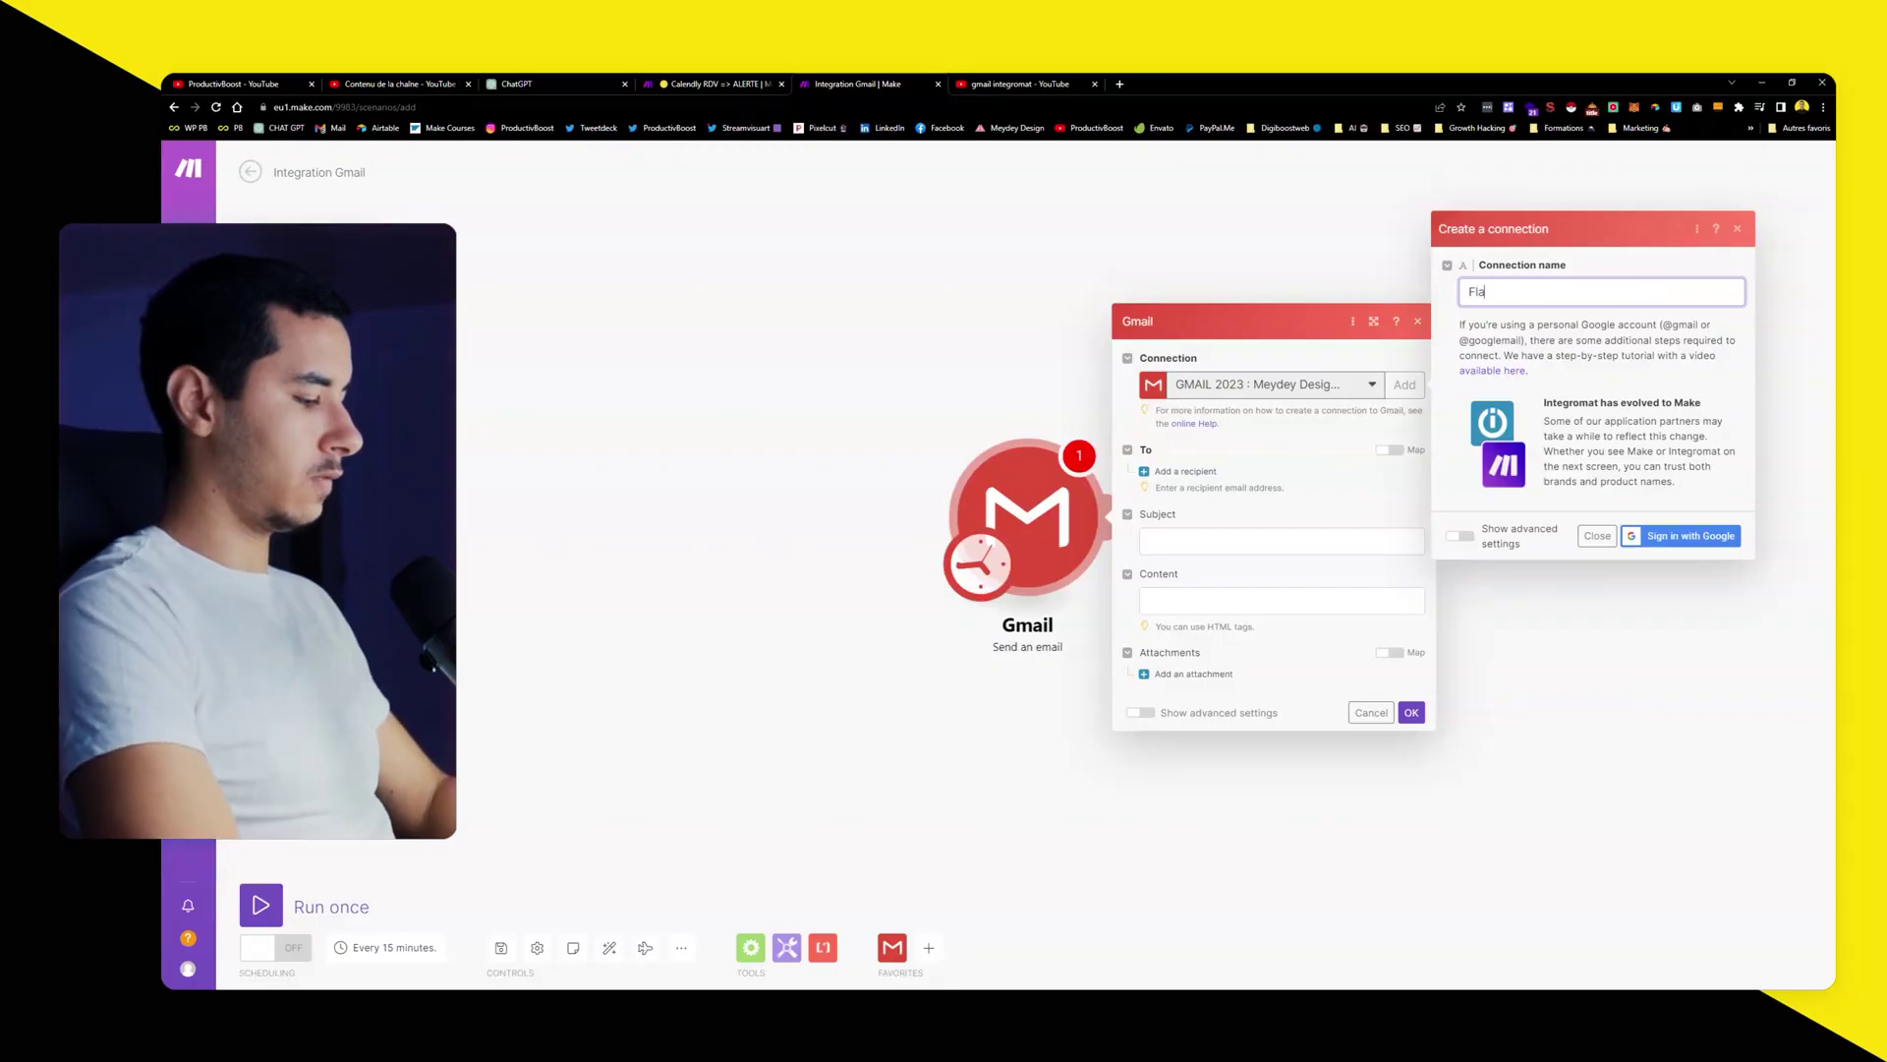
{"action": "type", "text": "sh Protection"}
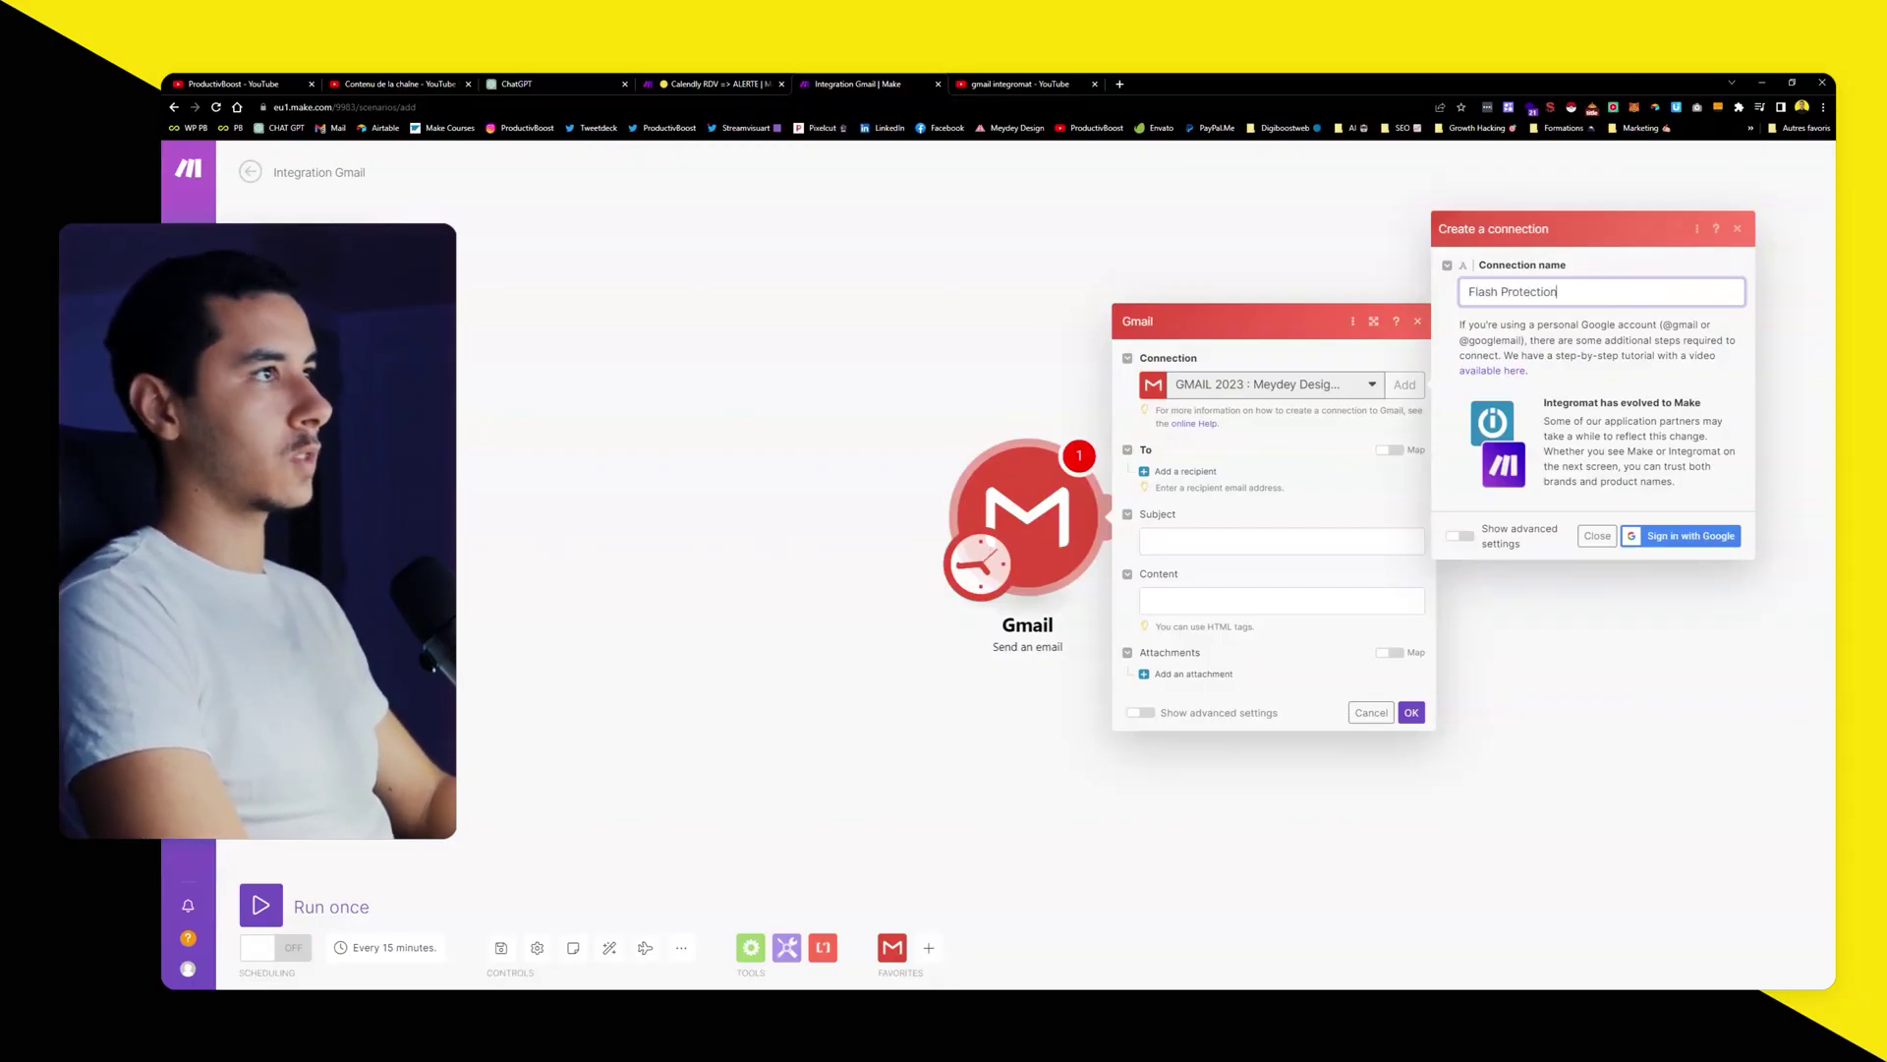
{"action": "left_click", "coordinate": [1673, 531]}
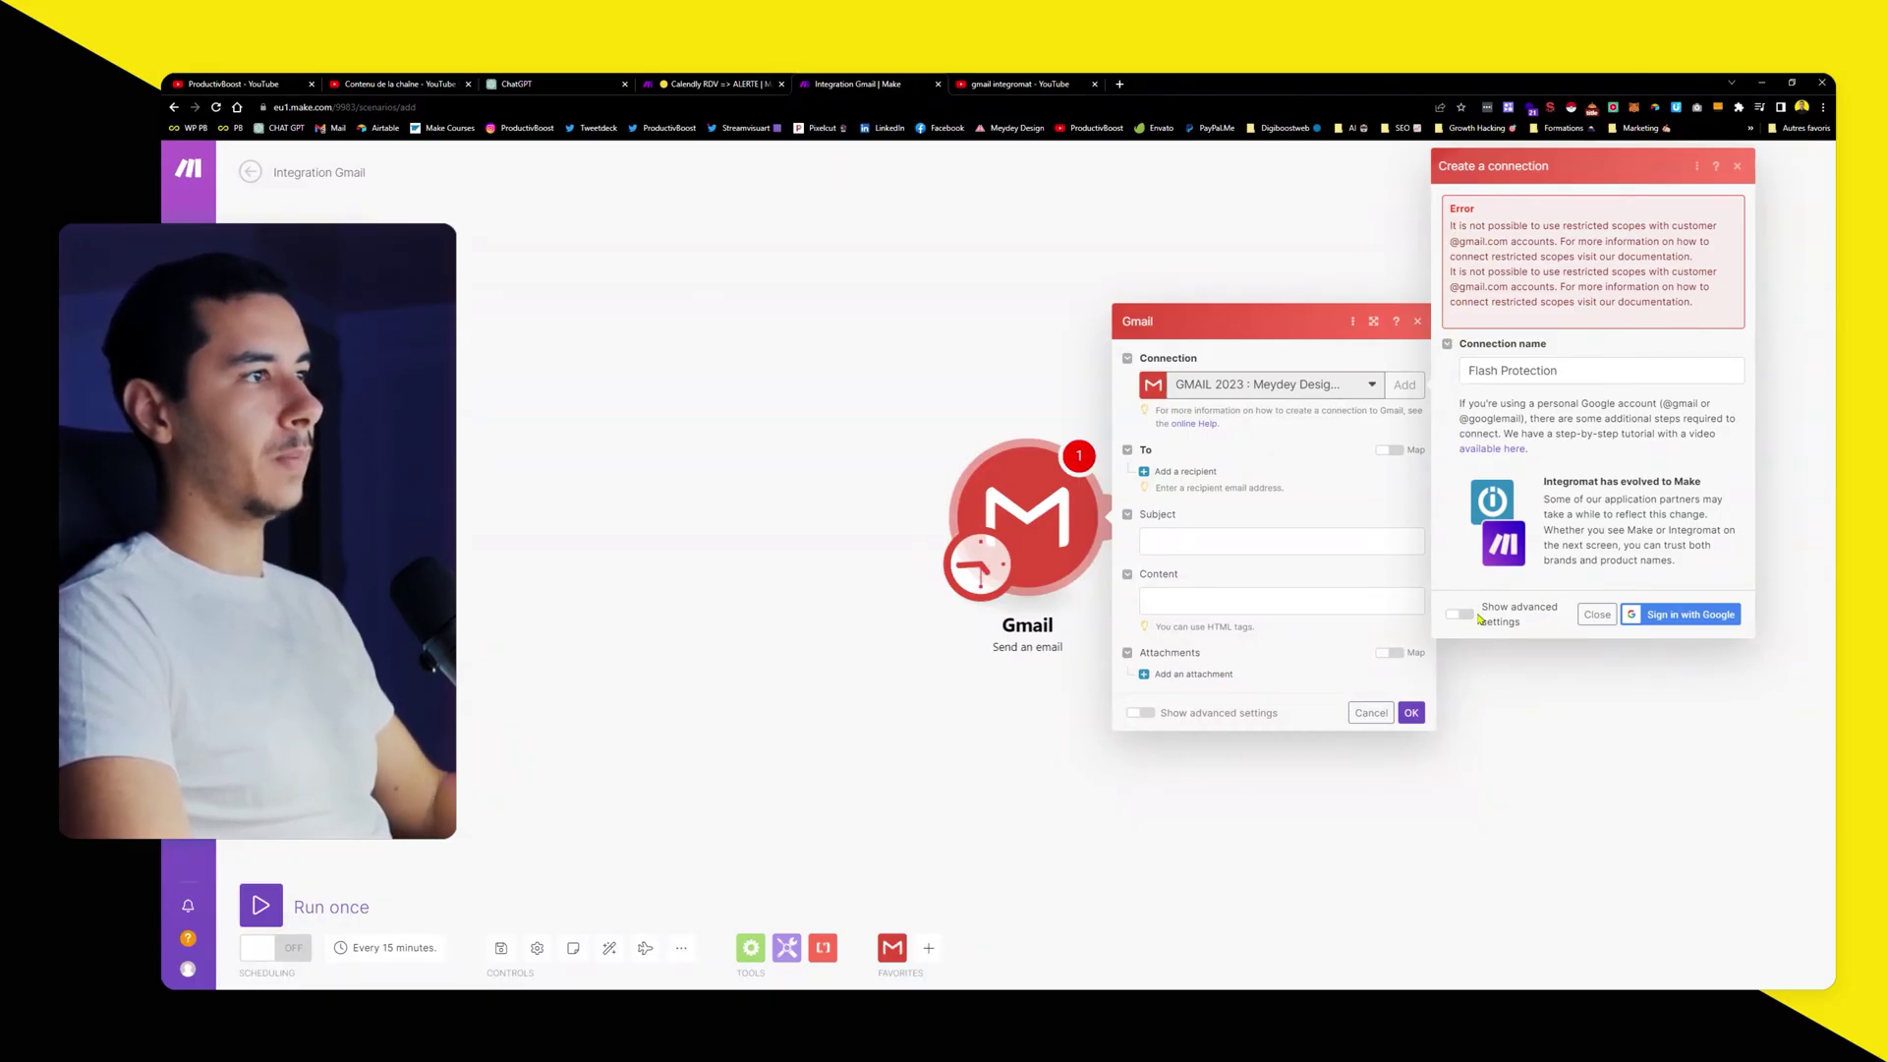
Step: Show the connection's advanced settings, enter the OAuth client ID and client secret, and start signing in with Google
{"action": "left_click", "coordinate": [1465, 617]}
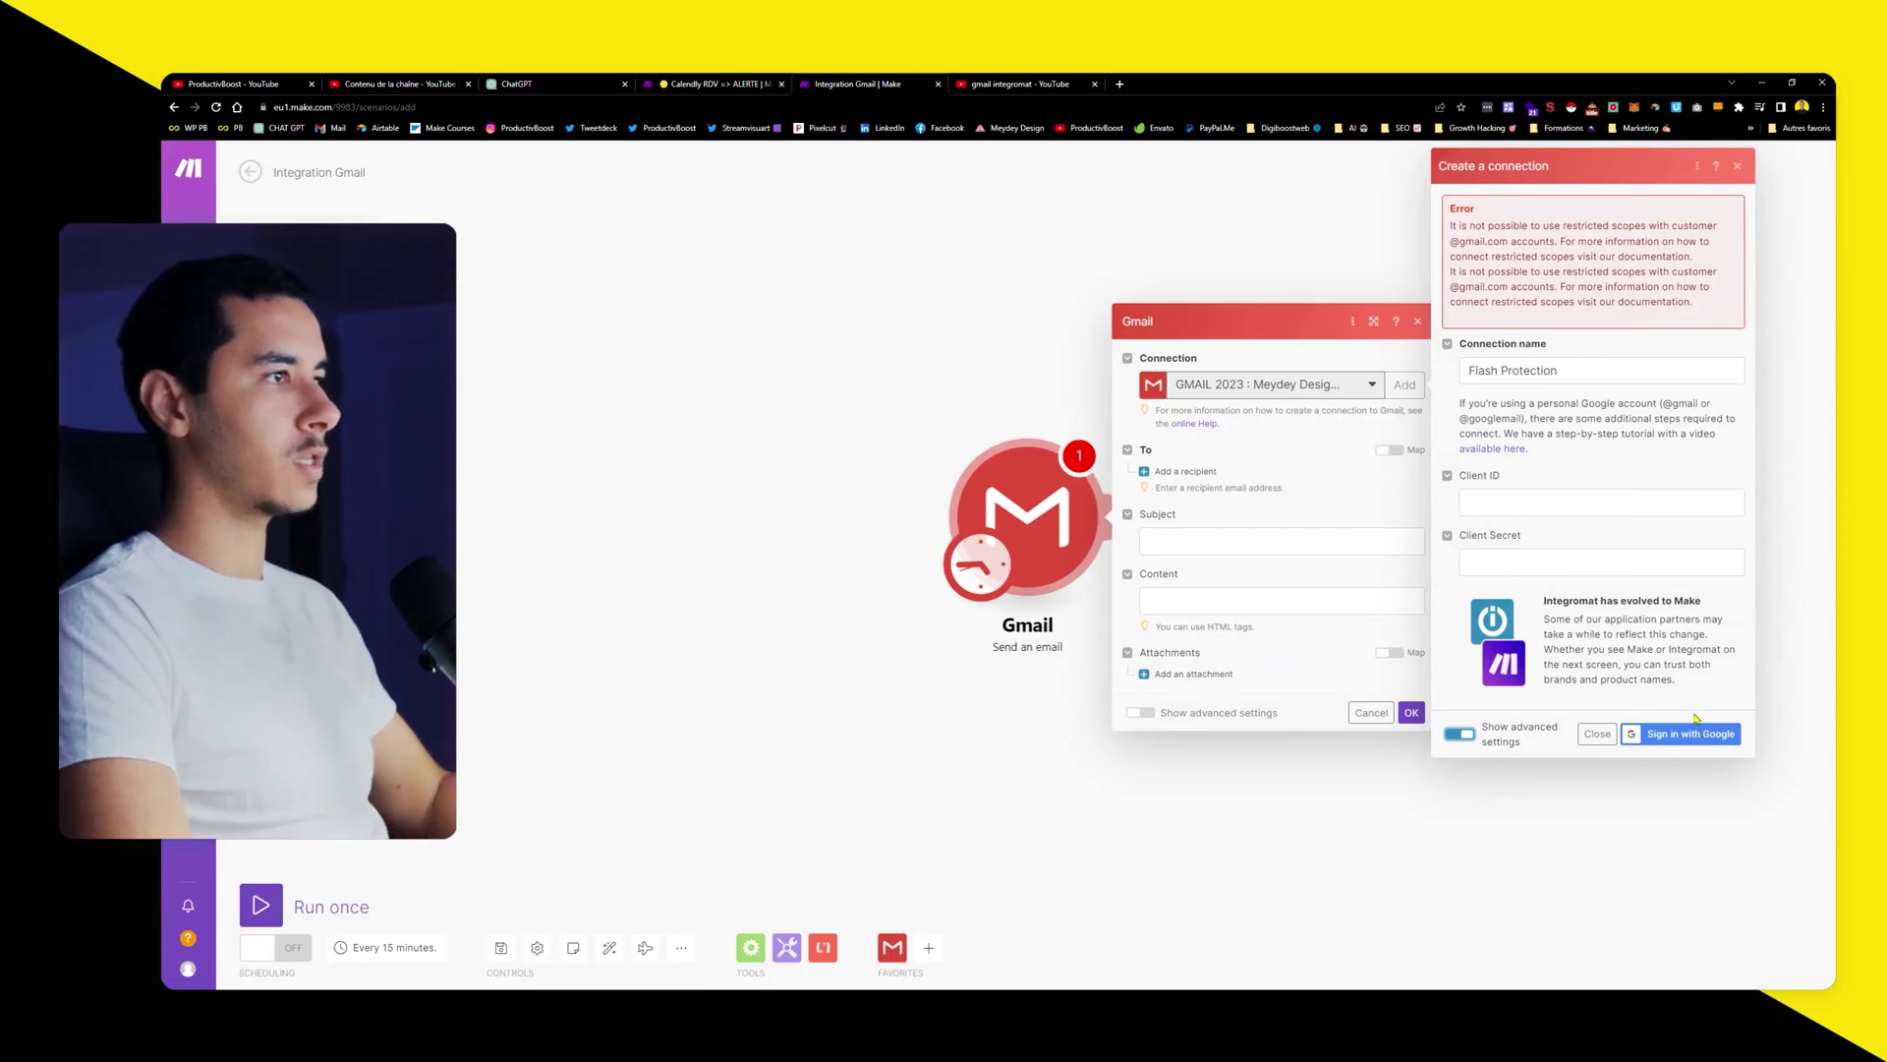
{"action": "left_click", "coordinate": [1601, 502]}
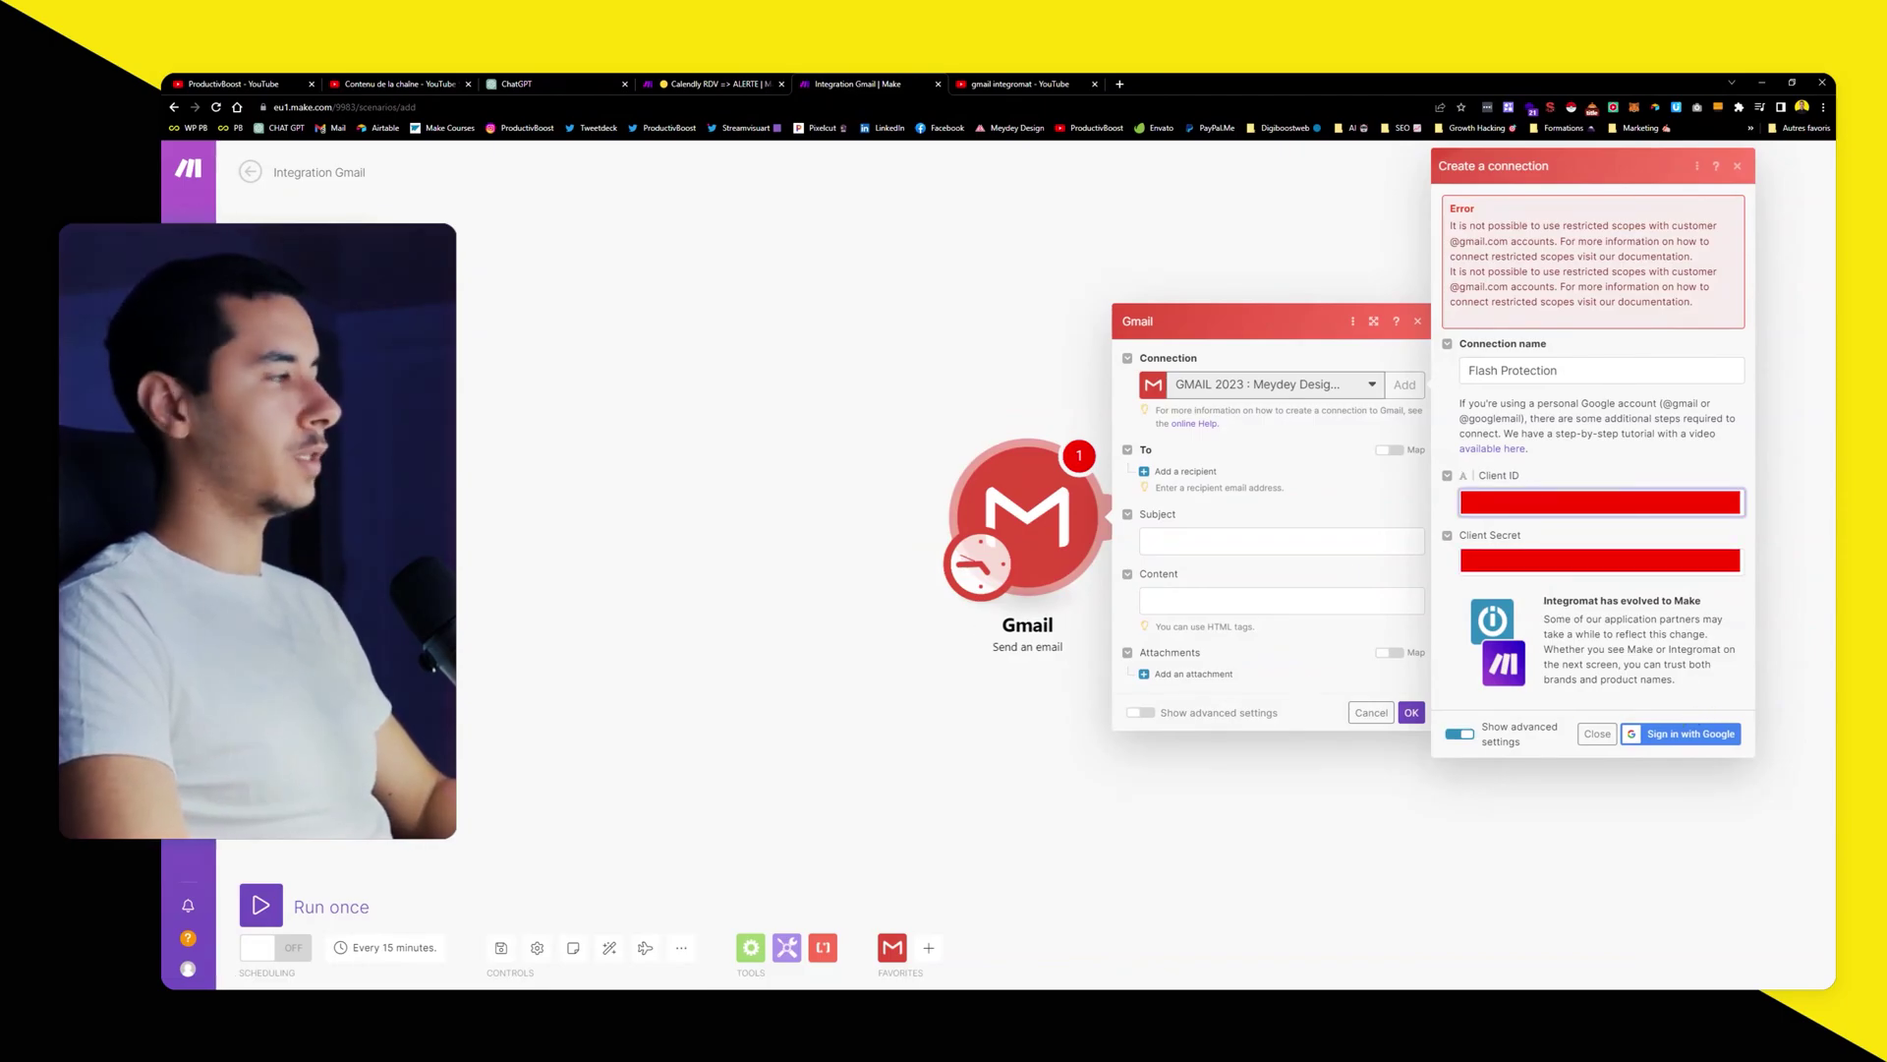
{"action": "left_click", "coordinate": [1683, 733]}
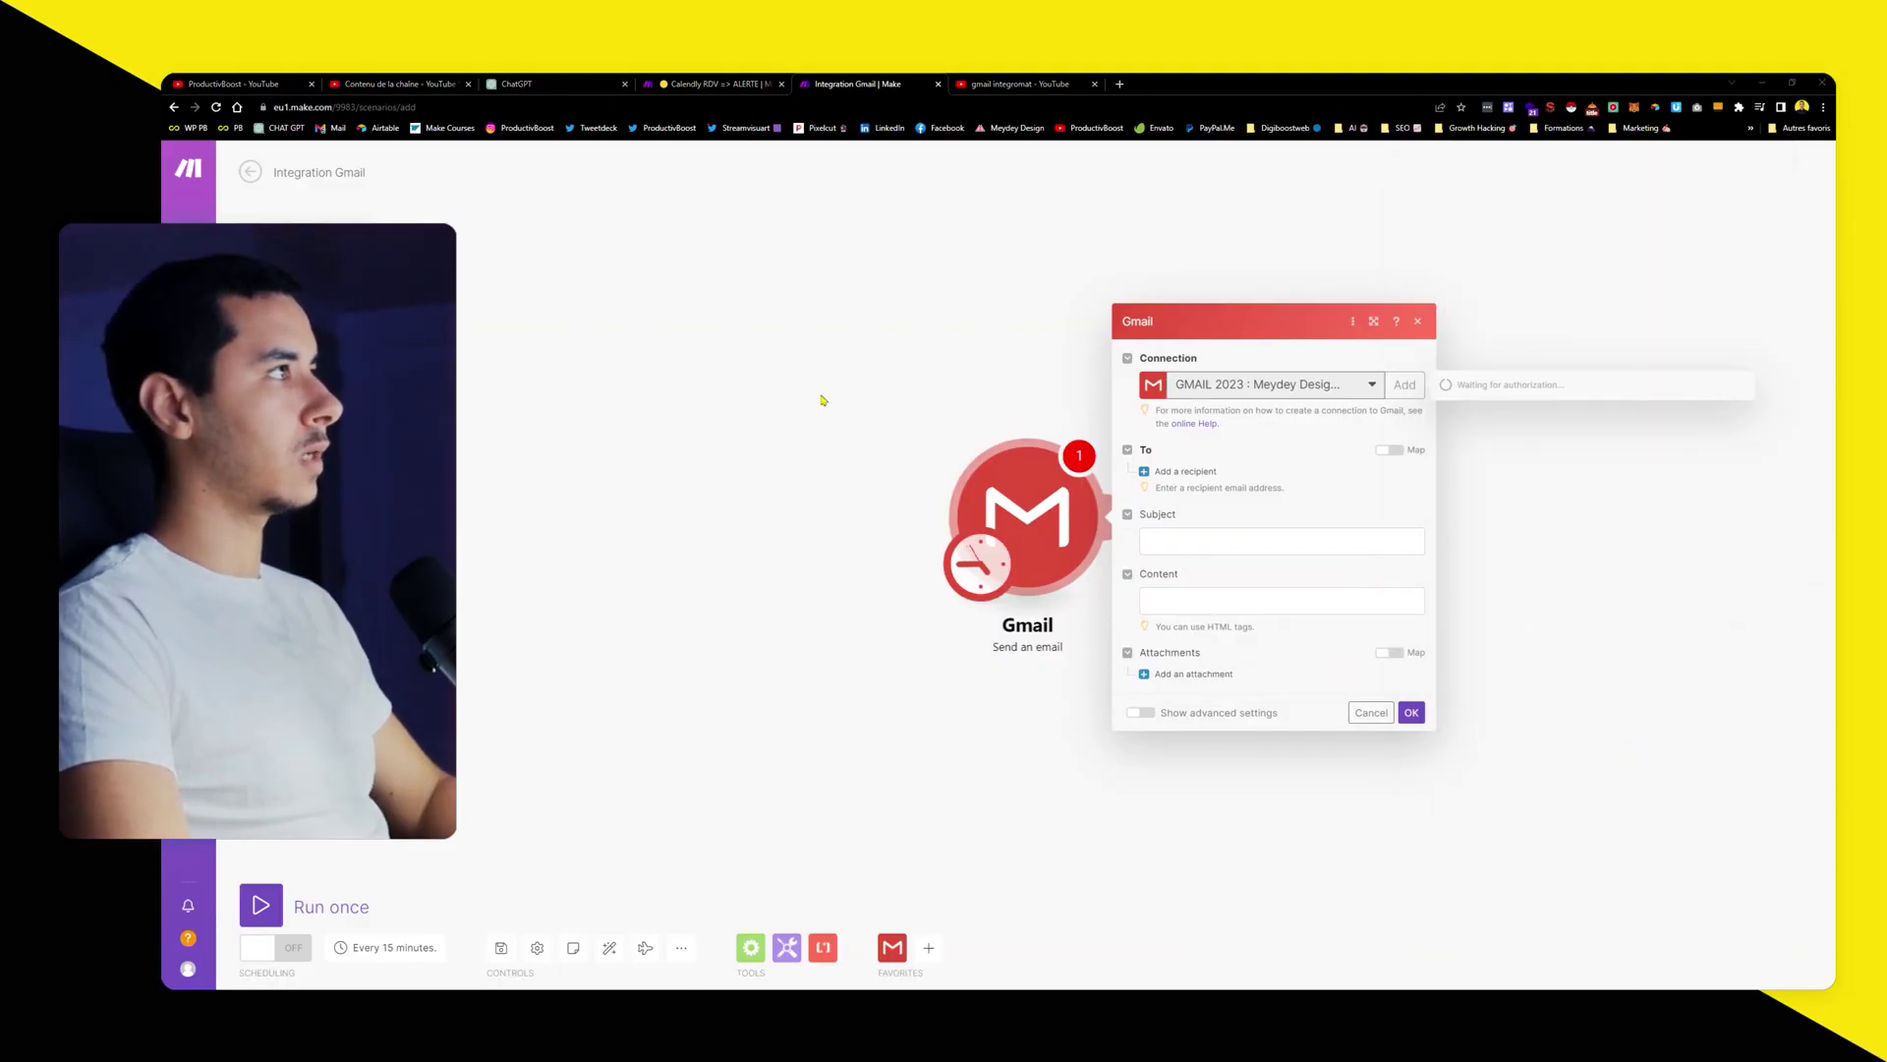